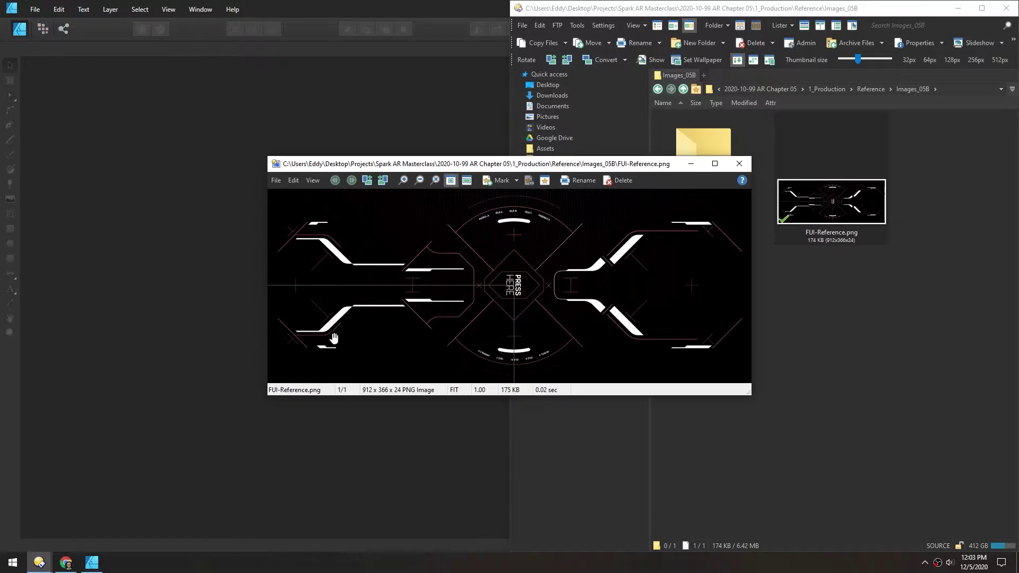
Close the FUI-Reference.png preview, switch to Affinity Designer and create a new 1024 px square document.
{"action": "left_click", "coordinate": [738, 163]}
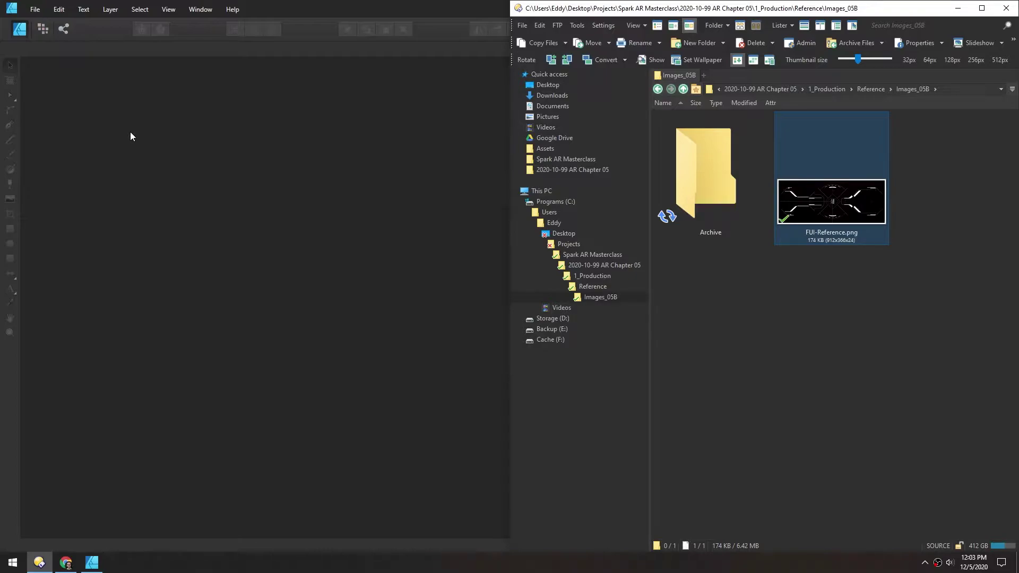
{"action": "left_click", "coordinate": [182, 126]}
{"action": "left_click", "coordinate": [35, 9]}
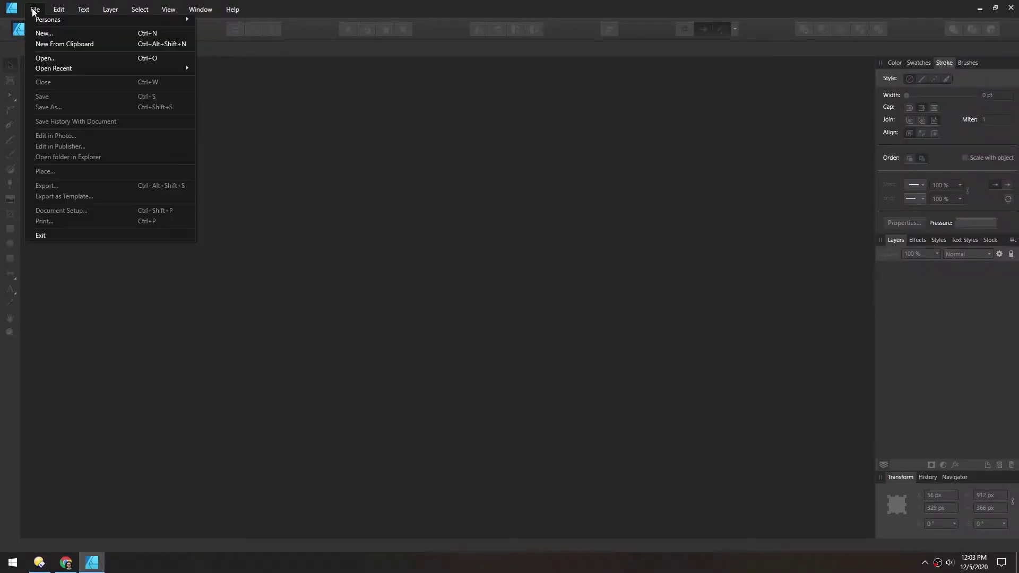
{"action": "left_click", "coordinate": [47, 35]}
{"action": "left_click_drag", "start_coordinate": [574, 154], "coordinate": [296, 25]}
{"action": "double_click", "coordinate": [276, 108]}
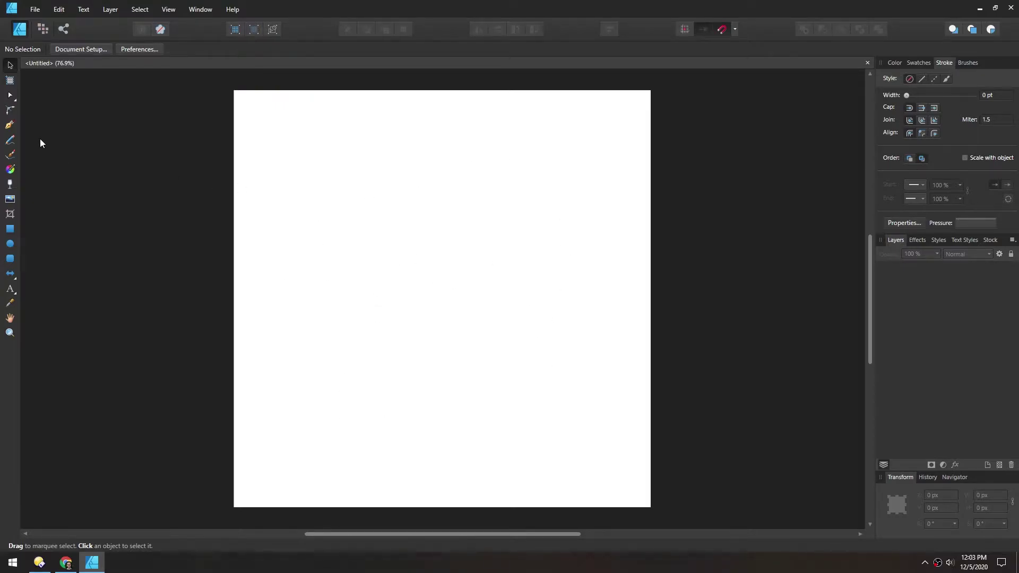
Draw a vertical and a horizontal centre line across the full page with the Pen tool, crossing at the page centre.
{"action": "left_click", "coordinate": [9, 125]}
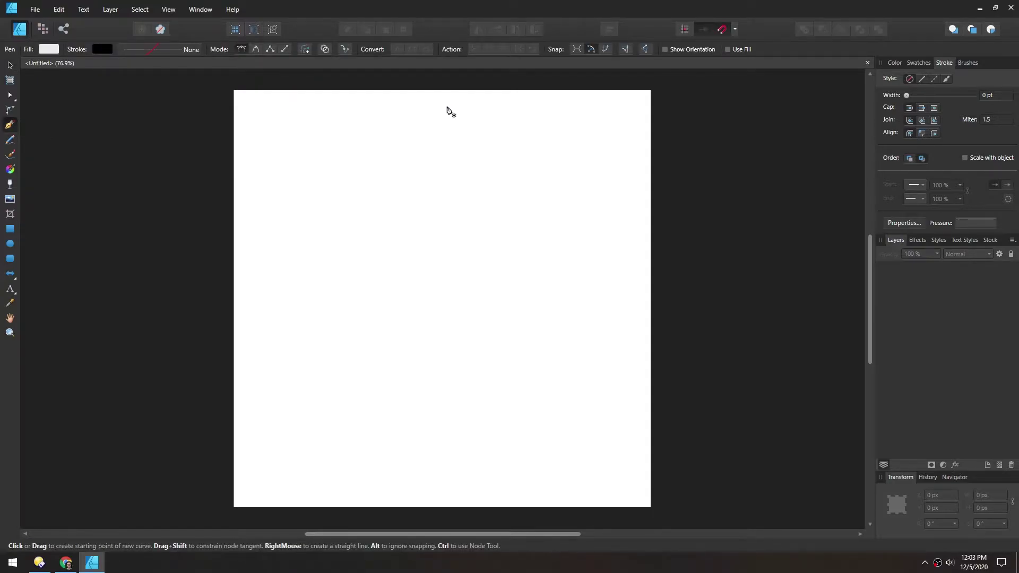
{"action": "left_click", "coordinate": [443, 91]}
{"action": "left_click", "coordinate": [443, 507]}
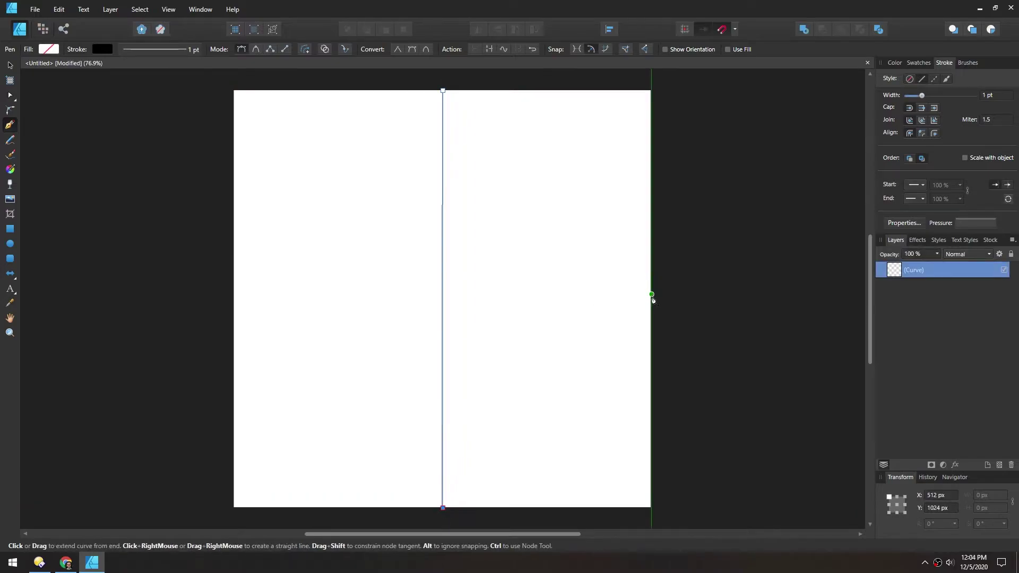
{"action": "key", "text": "Escape"}
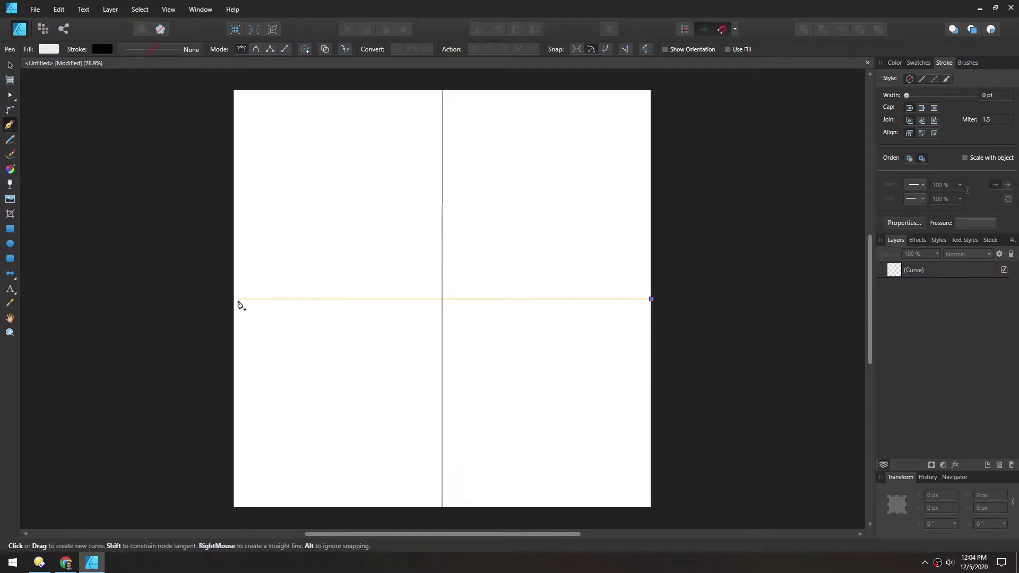
{"action": "left_click", "coordinate": [234, 300]}
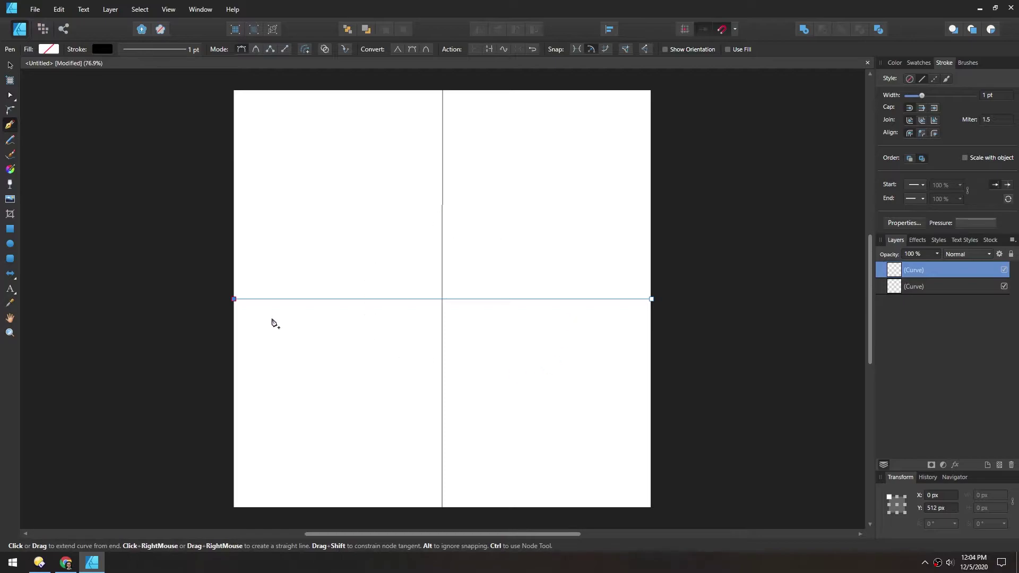
Draw a square of about 121 px and snap its upper-right corner to the intersection of the centre lines.
{"action": "left_click", "coordinate": [10, 229]}
{"action": "left_click_drag", "start_coordinate": [367, 368], "coordinate": [417, 319]}
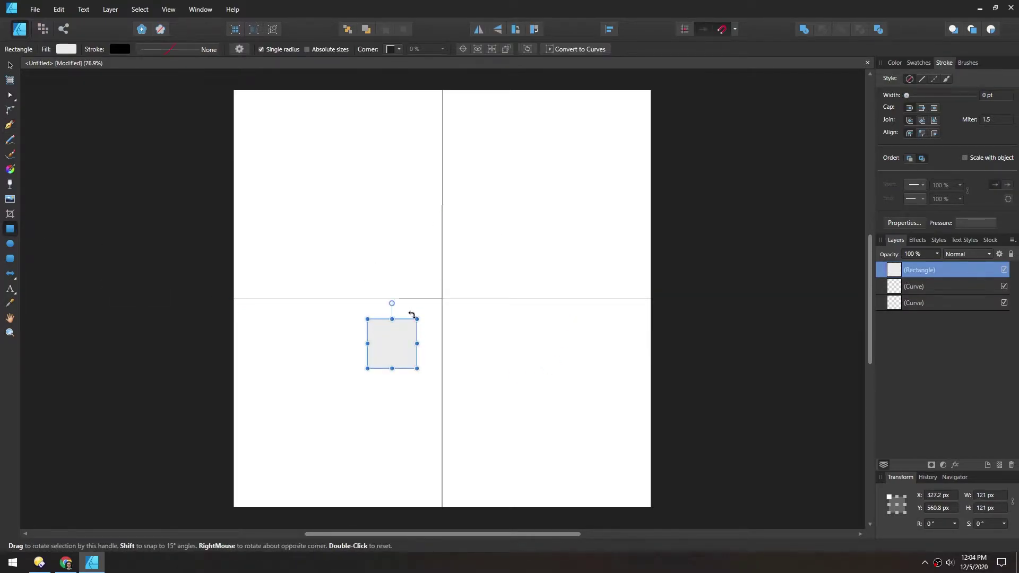
{"action": "key", "text": "v"}
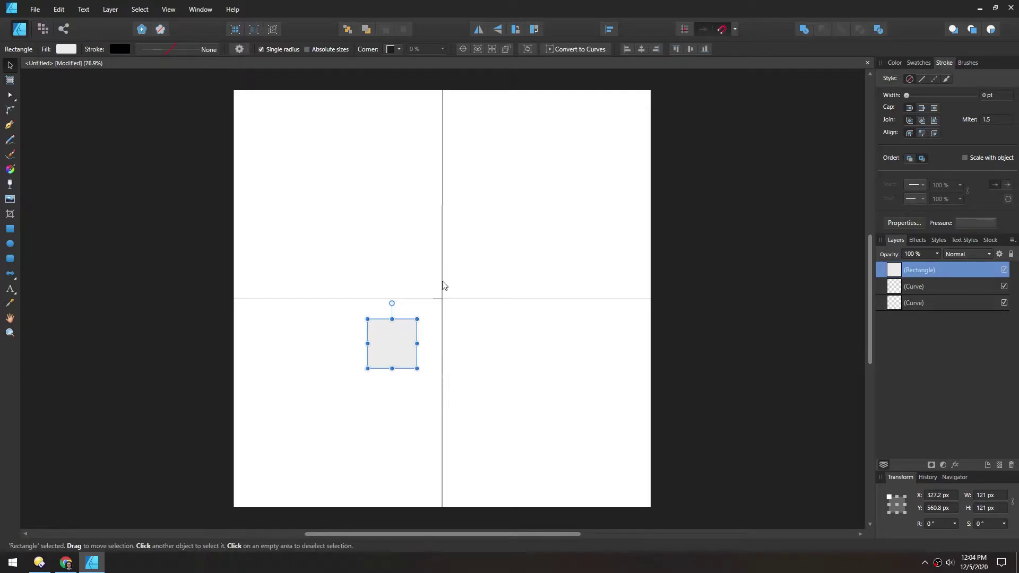
{"action": "left_click_drag", "start_coordinate": [393, 343], "coordinate": [417, 321]}
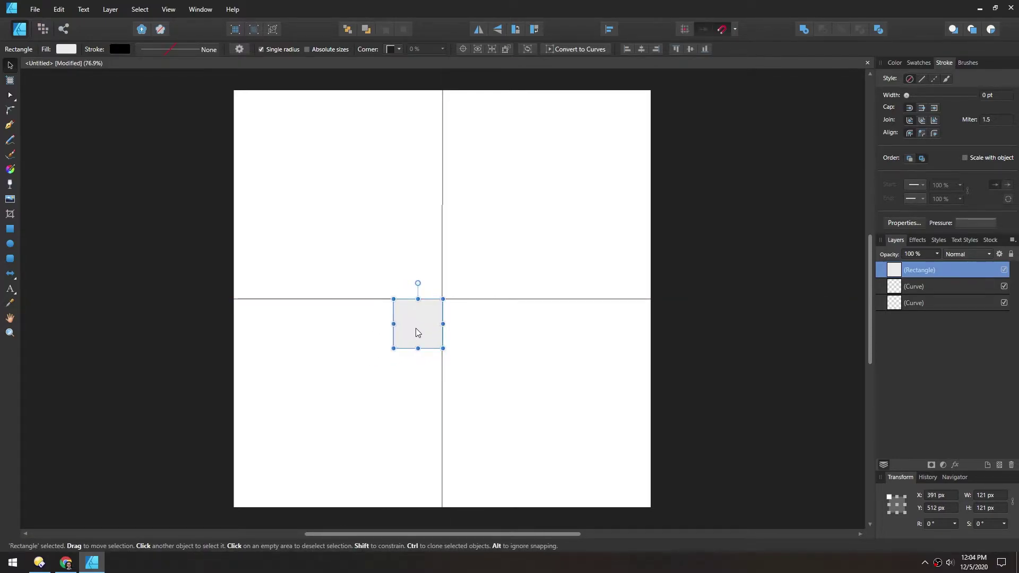
Show the Symbols studio beside the page and create a symbol from the square.
{"action": "left_click", "coordinate": [168, 10]}
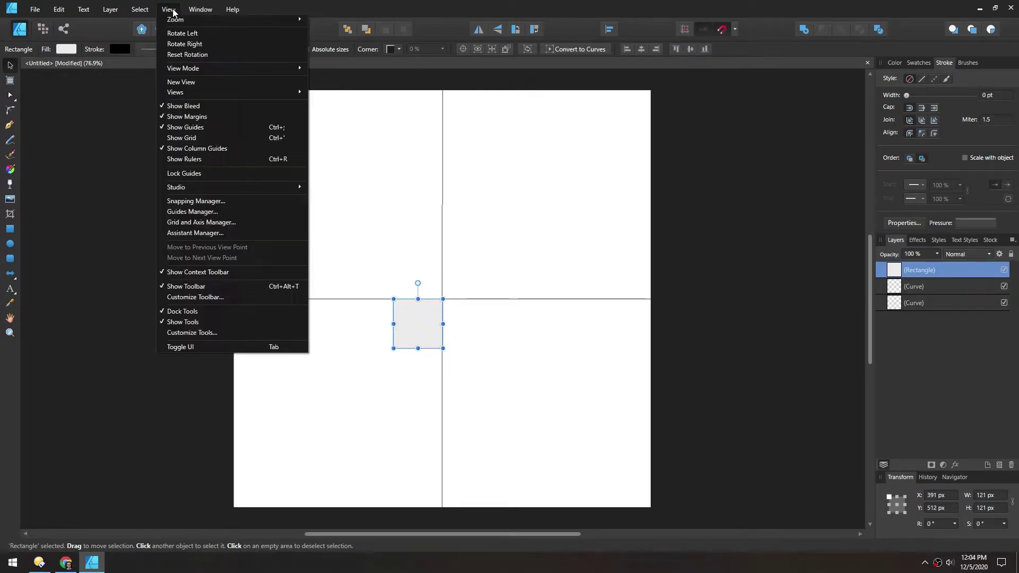
{"action": "mouse_move", "coordinate": [236, 190]}
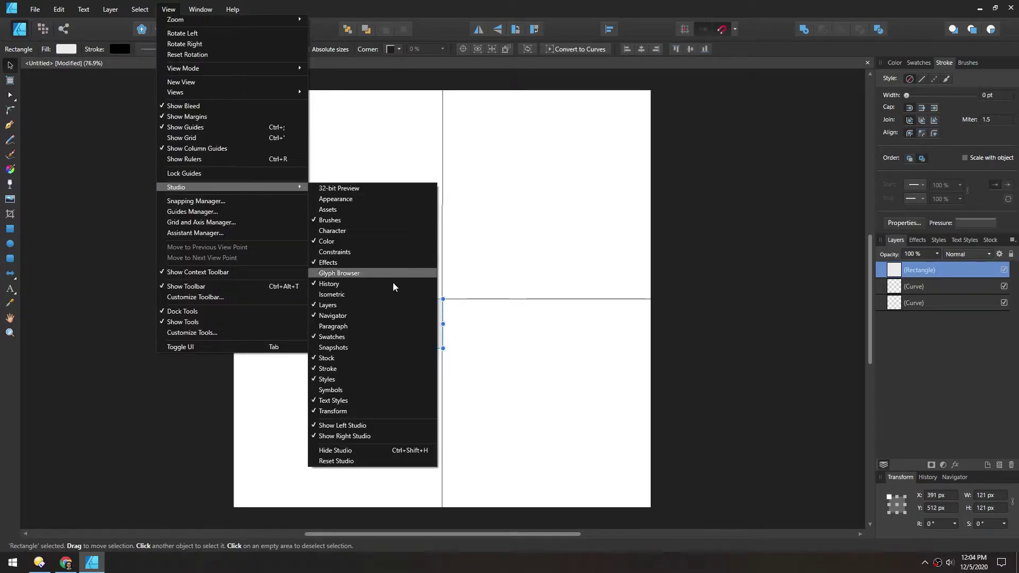
{"action": "left_click", "coordinate": [365, 388]}
{"action": "left_click_drag", "start_coordinate": [596, 460], "coordinate": [757, 278]}
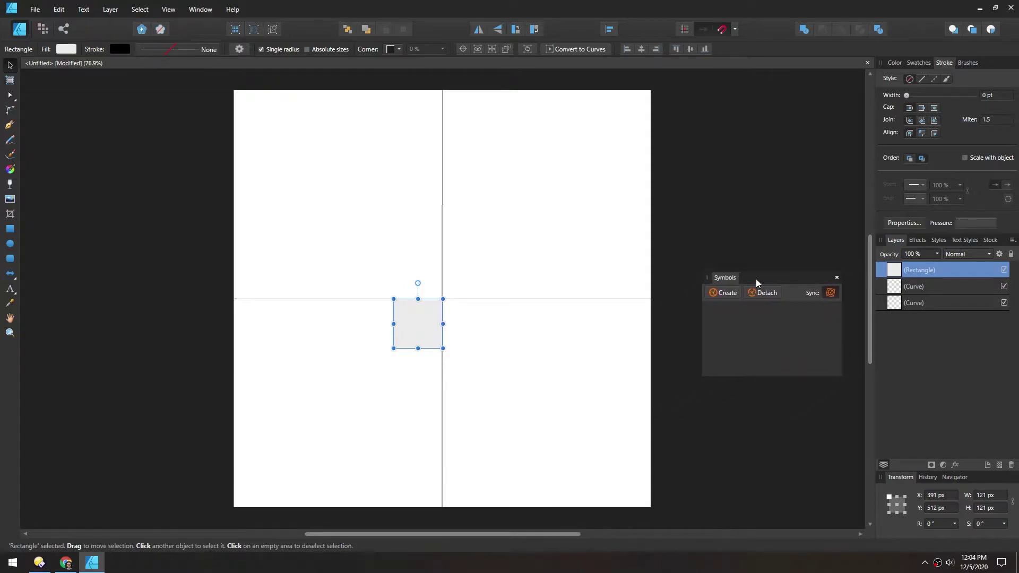
{"action": "left_click", "coordinate": [730, 294]}
Examine the rectangle nested inside the symbol's layer and its sync marker.
{"action": "left_click", "coordinate": [881, 270]}
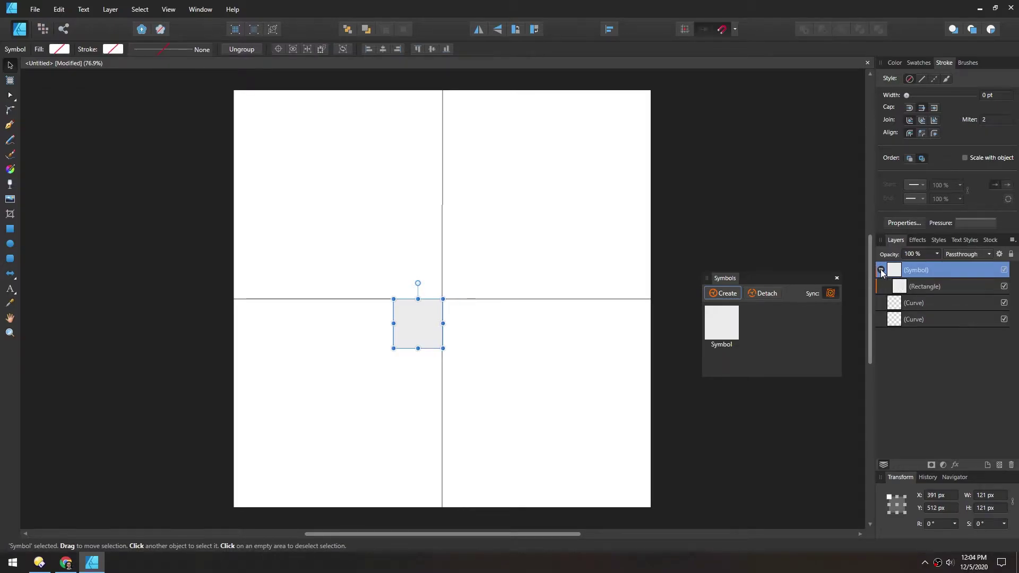
{"action": "left_click", "coordinate": [934, 286]}
{"action": "left_click", "coordinate": [902, 293]}
{"action": "left_click", "coordinate": [897, 292]}
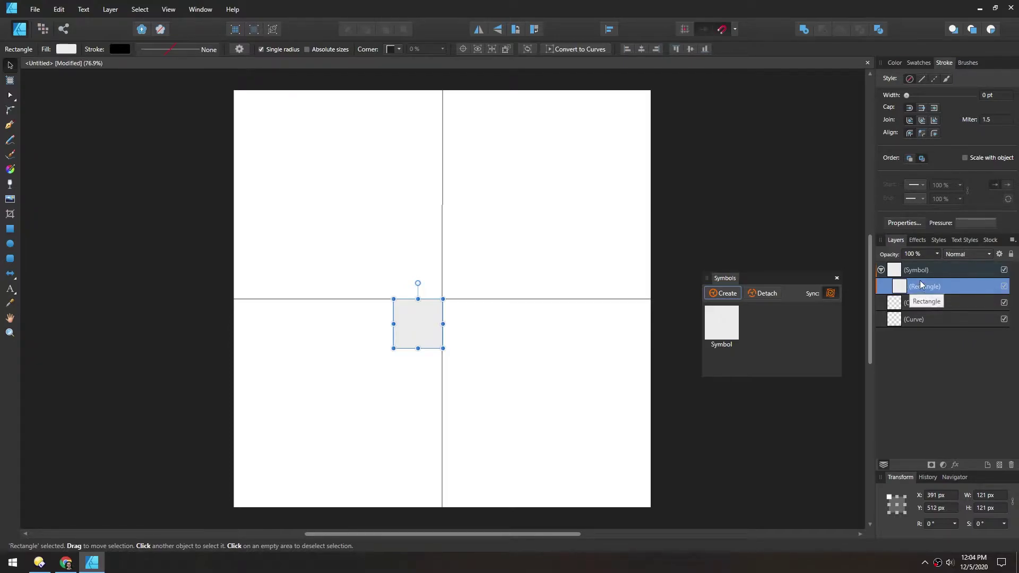
{"action": "left_click", "coordinate": [880, 270]}
Duplicate the symbol, flip the copy horizontally and snap it against the opposite side of the vertical centre line.
{"action": "left_click", "coordinate": [949, 269]}
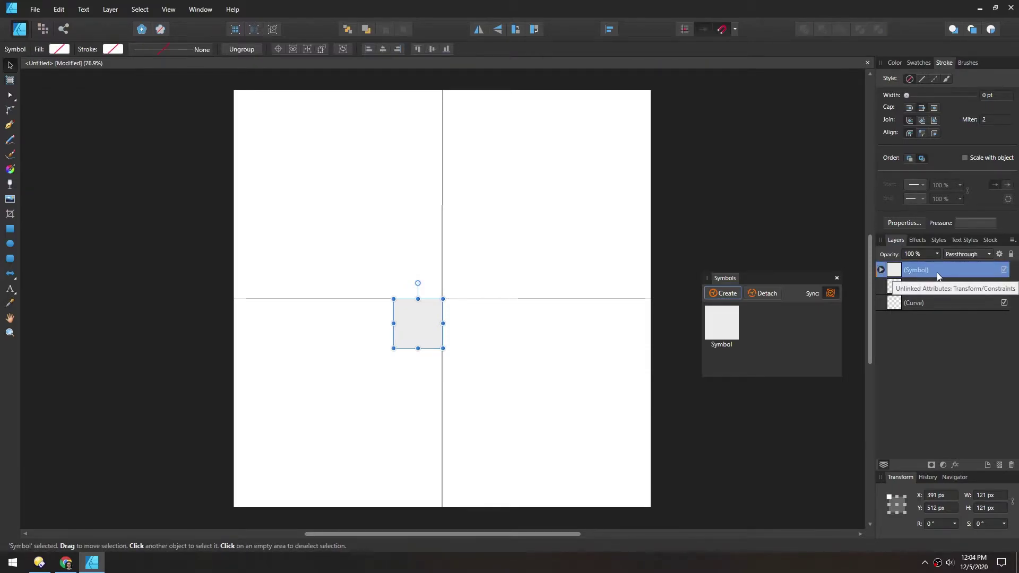
{"action": "key", "text": "ctrl+j"}
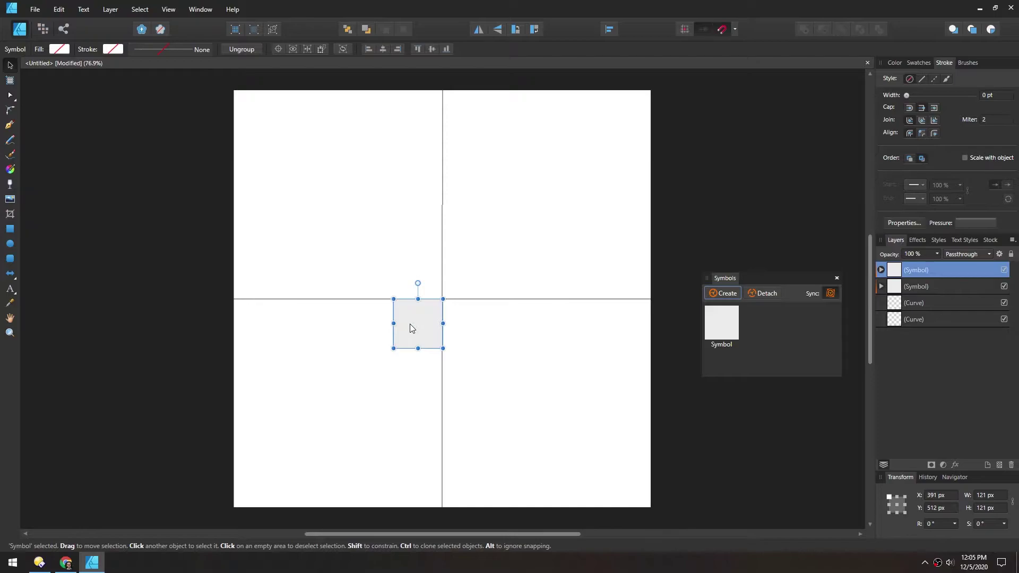
{"action": "left_click_drag", "start_coordinate": [415, 326], "coordinate": [480, 334]}
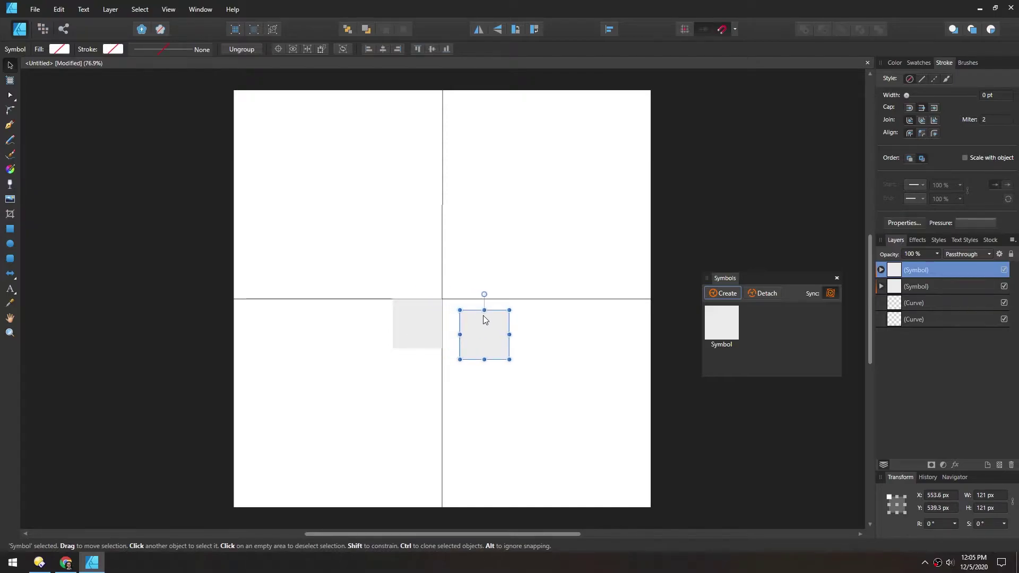
{"action": "left_click", "coordinate": [479, 29]}
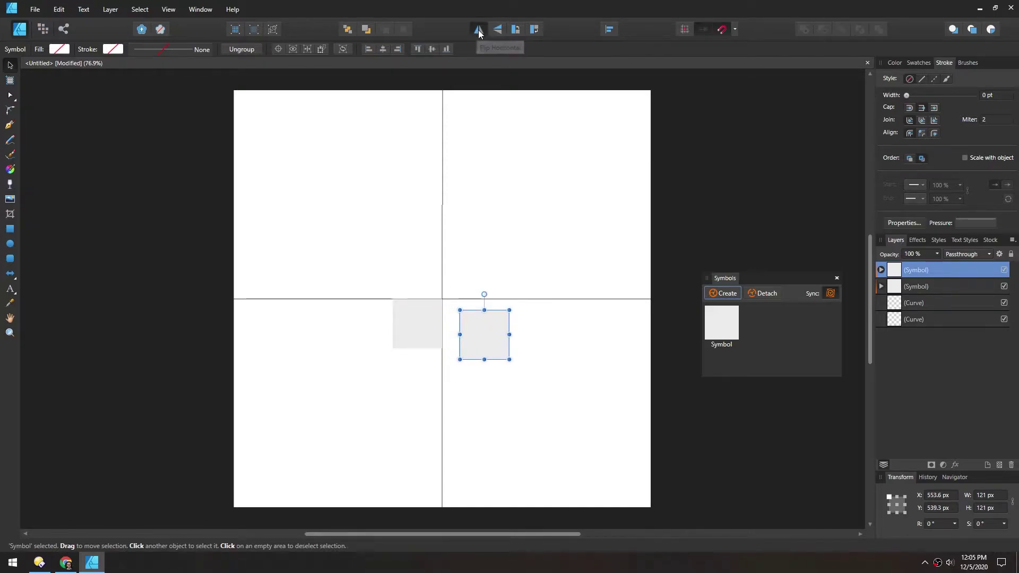
{"action": "left_click_drag", "start_coordinate": [475, 333], "coordinate": [462, 329]}
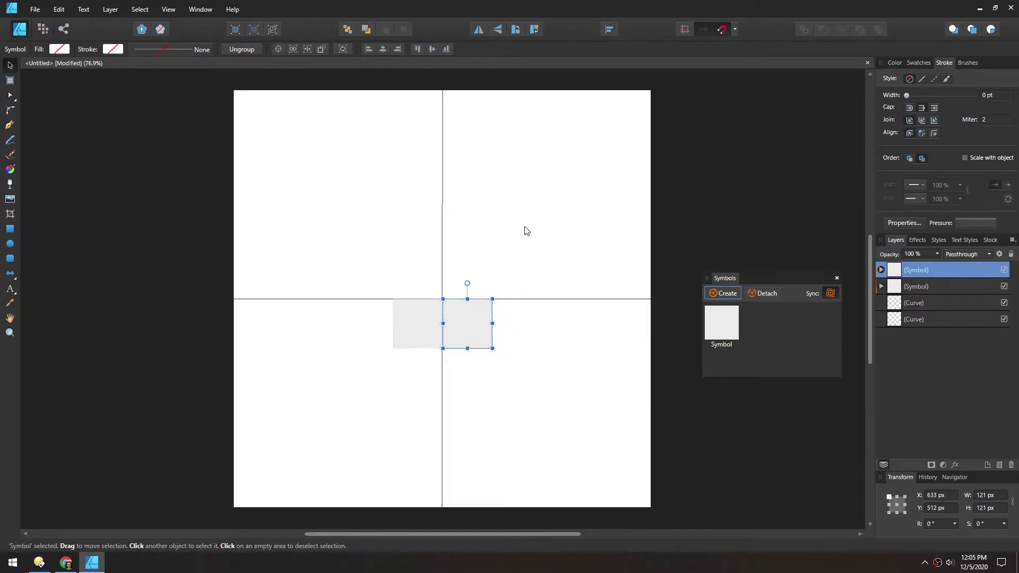
Duplicate both symbols, flip the copies vertically and snap them directly above the horizontal centre line.
{"action": "left_click", "coordinate": [941, 286]}
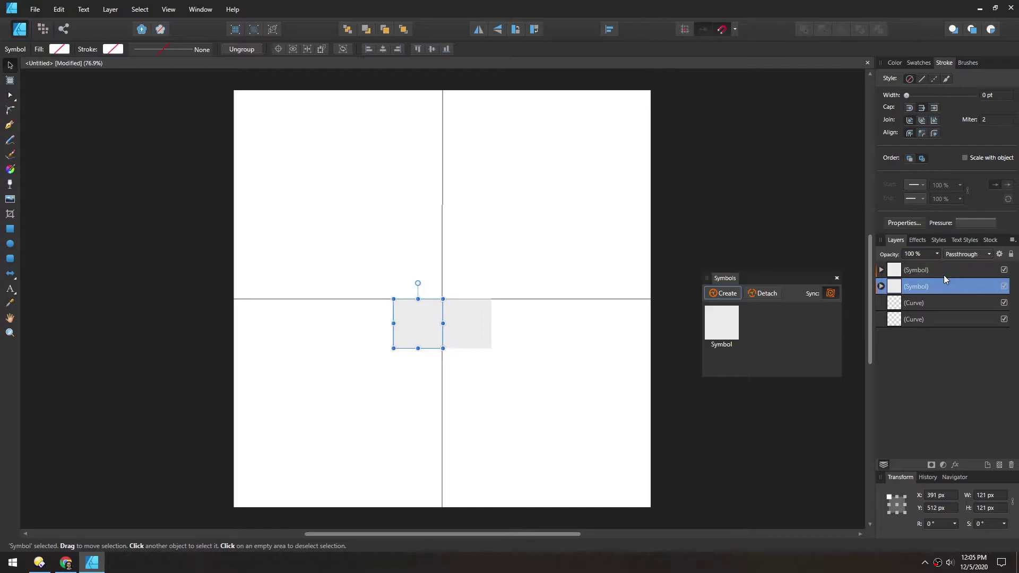
{"action": "left_click", "coordinate": [944, 271], "text": "shift"}
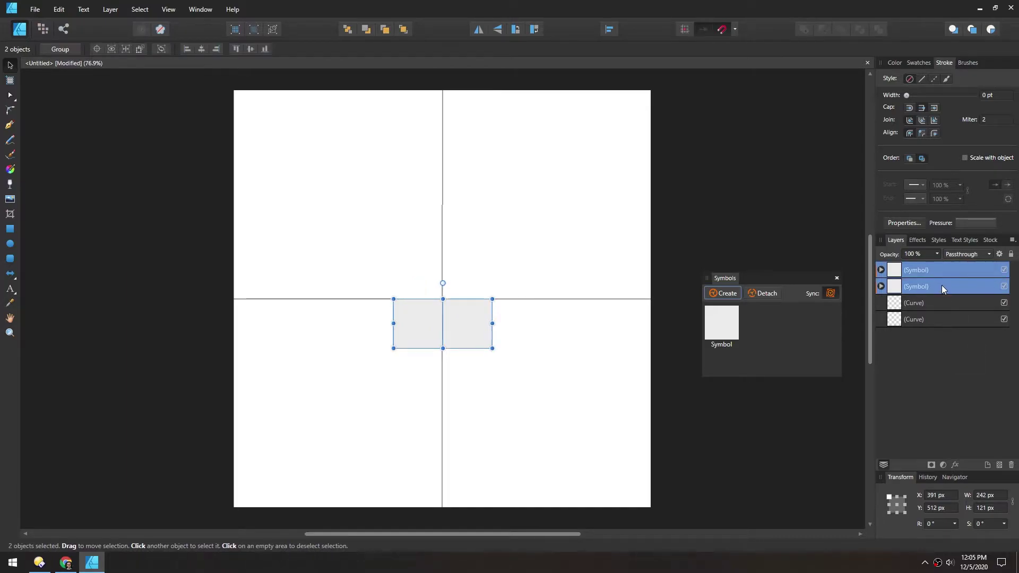
{"action": "left_click", "coordinate": [941, 285], "text": "ctrl"}
{"action": "left_click", "coordinate": [949, 287], "text": "ctrl"}
{"action": "key", "text": "ctrl+j"}
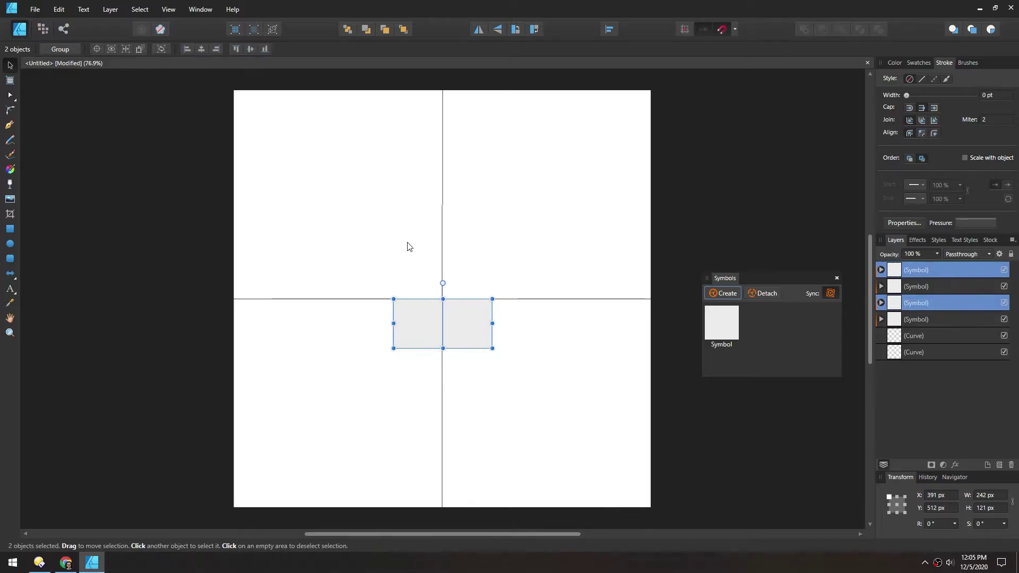
{"action": "left_click_drag", "start_coordinate": [425, 339], "coordinate": [425, 262]}
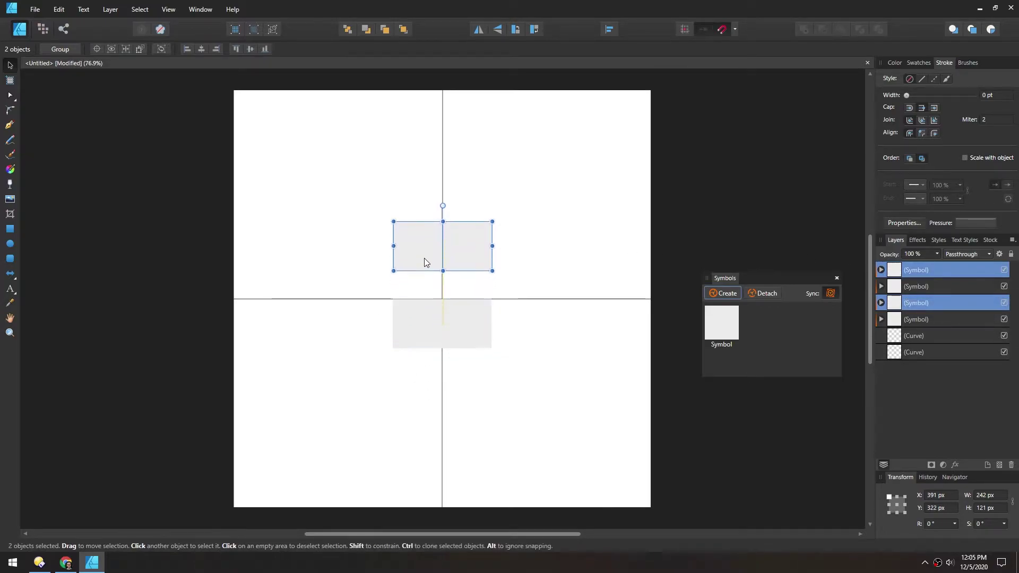
{"action": "left_click", "coordinate": [497, 29]}
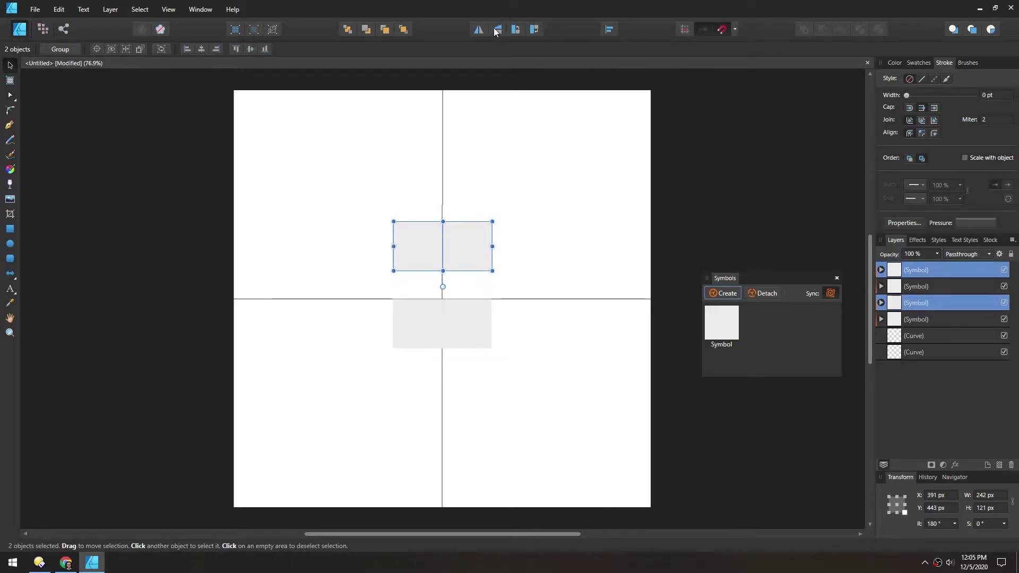
{"action": "left_click_drag", "start_coordinate": [422, 251], "coordinate": [422, 280]}
{"action": "left_click", "coordinate": [211, 318]}
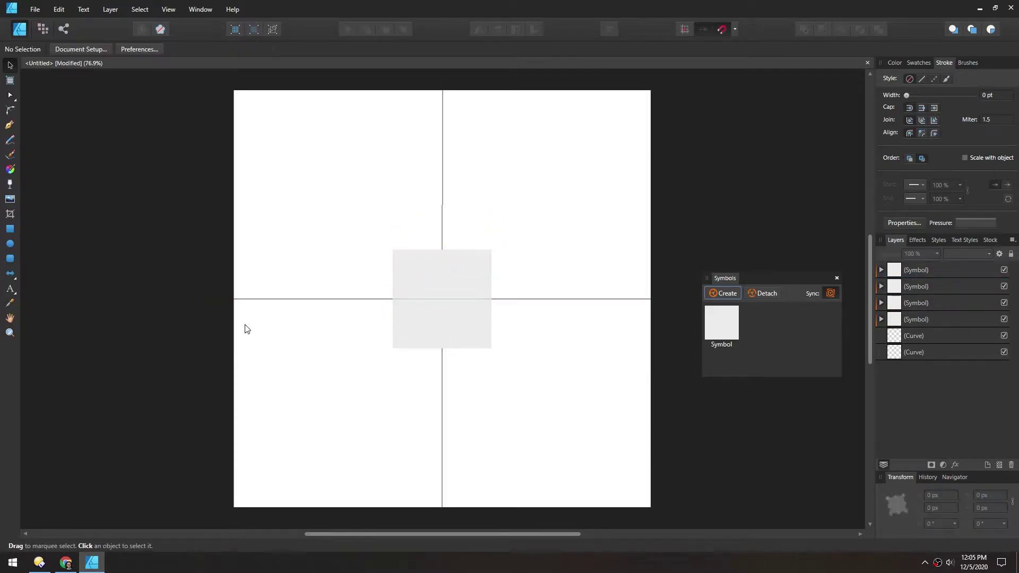
Move the rectangle inside the lower-left symbol diagonally away from the page centre to about X 290 px, Y 607 px.
{"action": "key", "text": "ctrl+1"}
{"action": "key", "text": "ctrl+plus"}
{"action": "key", "text": "ctrl+plus"}
{"action": "key", "text": "ctrl+minus"}
{"action": "key", "text": "ctrl+minus"}
{"action": "key", "text": "ctrl+minus"}
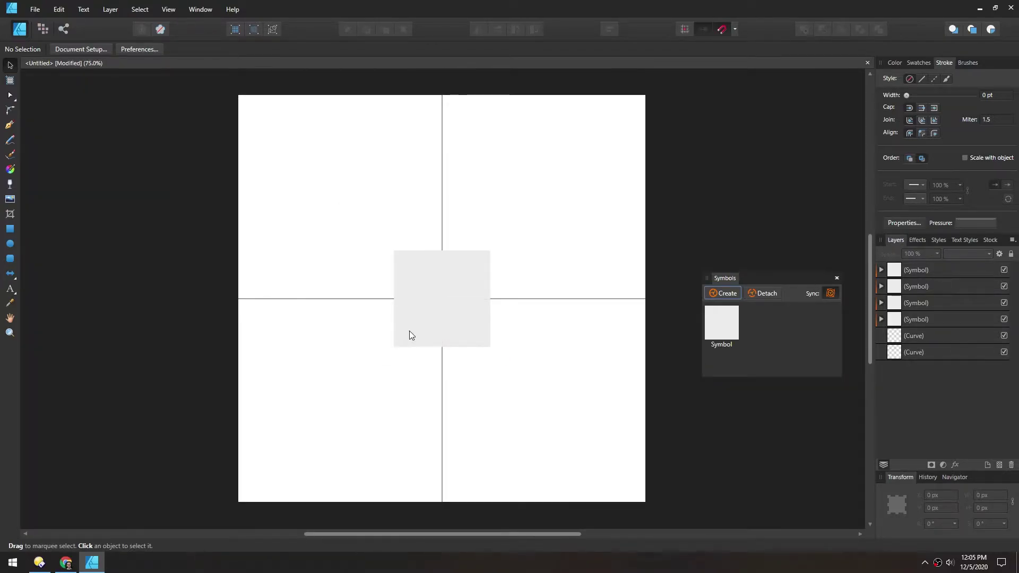
{"action": "left_click", "coordinate": [406, 332]}
{"action": "left_click", "coordinate": [881, 319]}
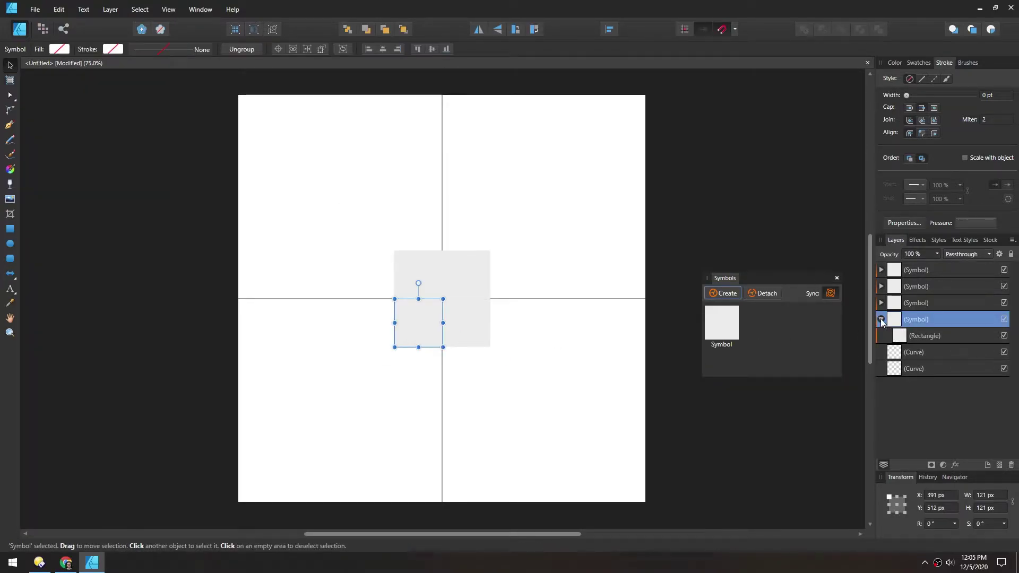
{"action": "left_click", "coordinate": [955, 336]}
{"action": "left_click_drag", "start_coordinate": [409, 339], "coordinate": [372, 362]}
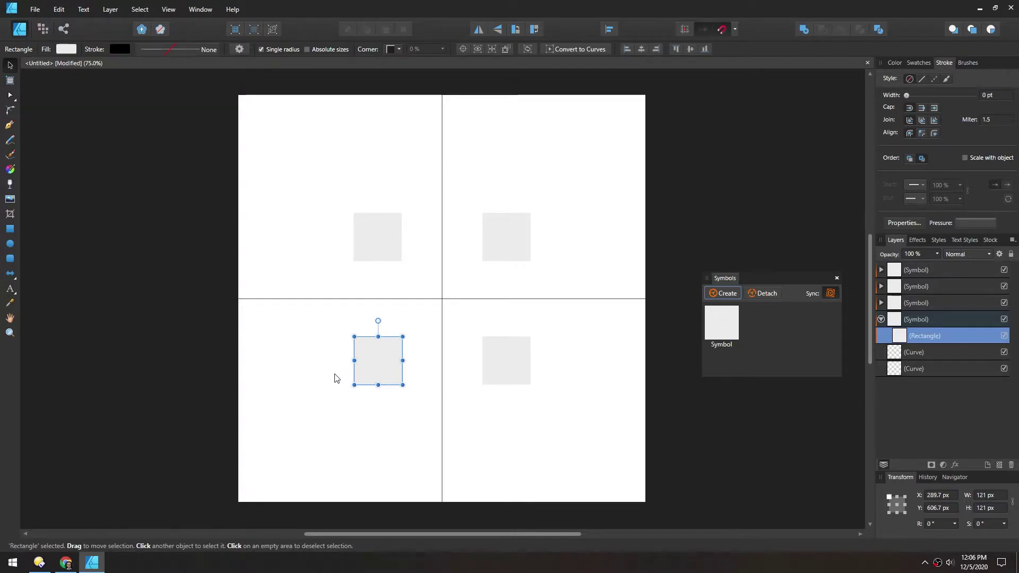
Place FUI-Reference.png from the Images_05B folder on the page and centre it on the vertical line.
{"action": "left_click", "coordinate": [40, 562]}
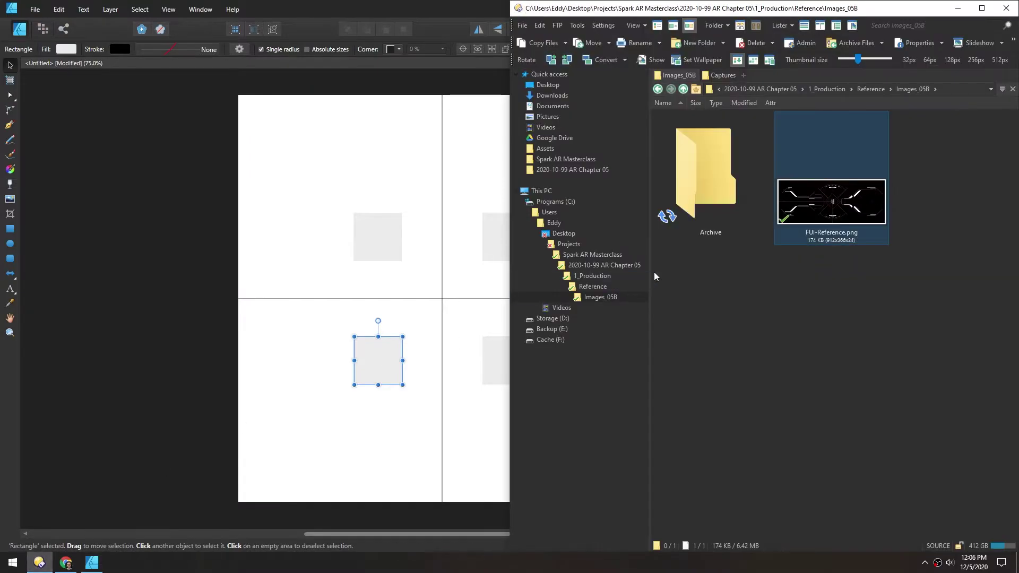
{"action": "left_click_drag", "start_coordinate": [784, 206], "coordinate": [339, 277]}
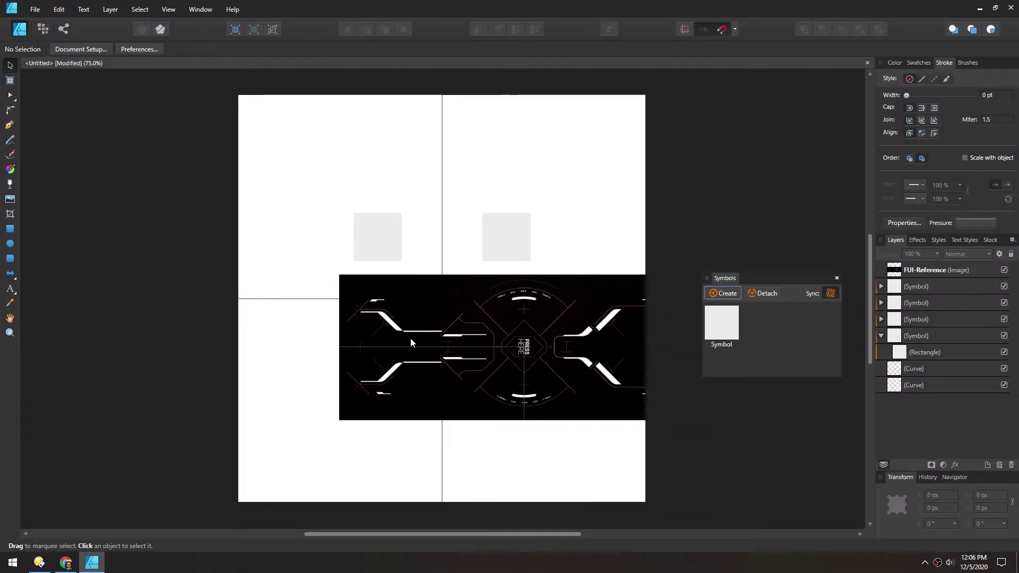
{"action": "left_click_drag", "start_coordinate": [409, 337], "coordinate": [330, 301]}
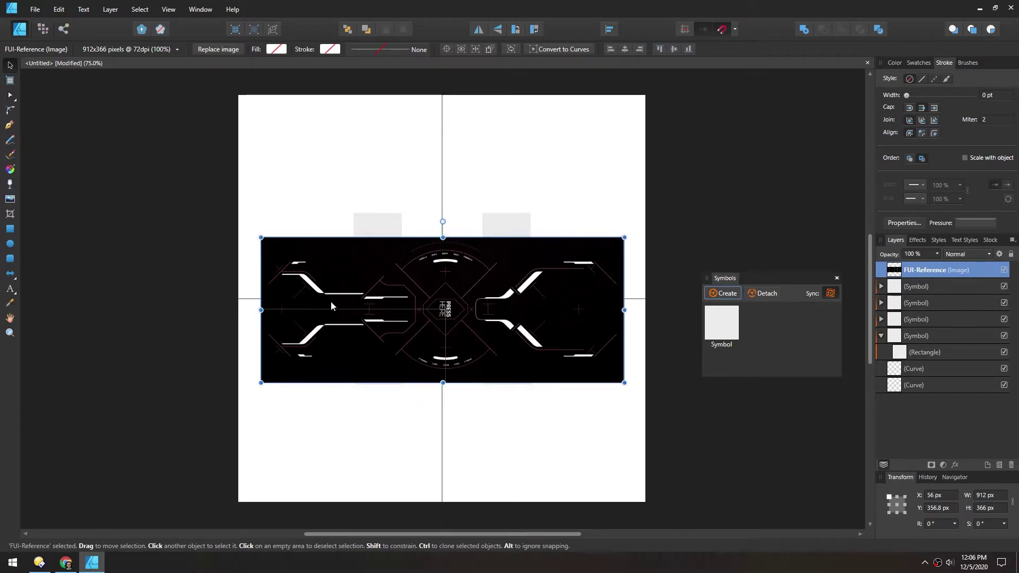
Move the FUI-Reference image layer beneath all symbols and centre lines in the layer stack.
{"action": "key", "text": "ctrl+1"}
{"action": "key", "text": "ctrl+plus"}
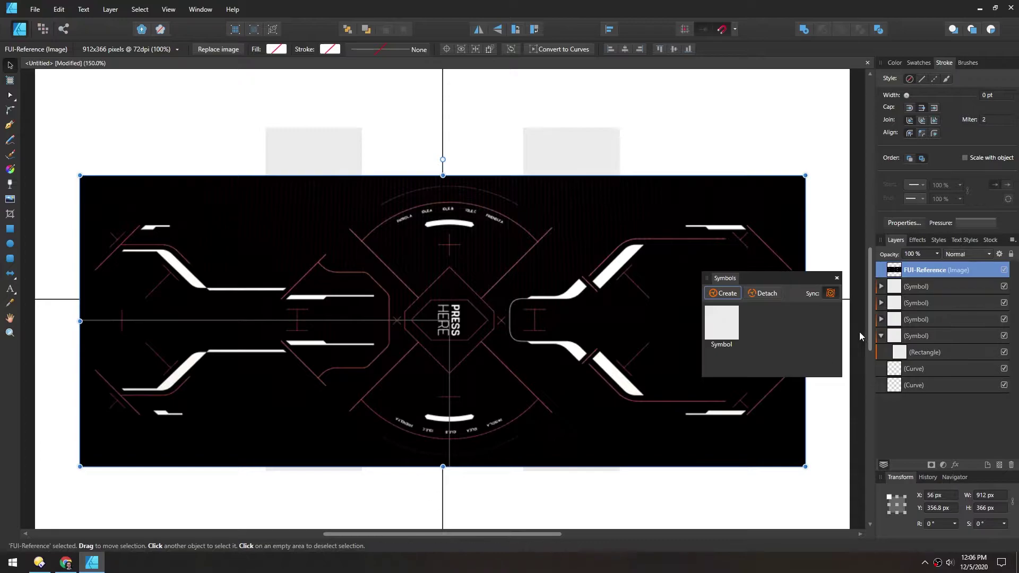
{"action": "left_click_drag", "start_coordinate": [896, 270], "coordinate": [900, 413]}
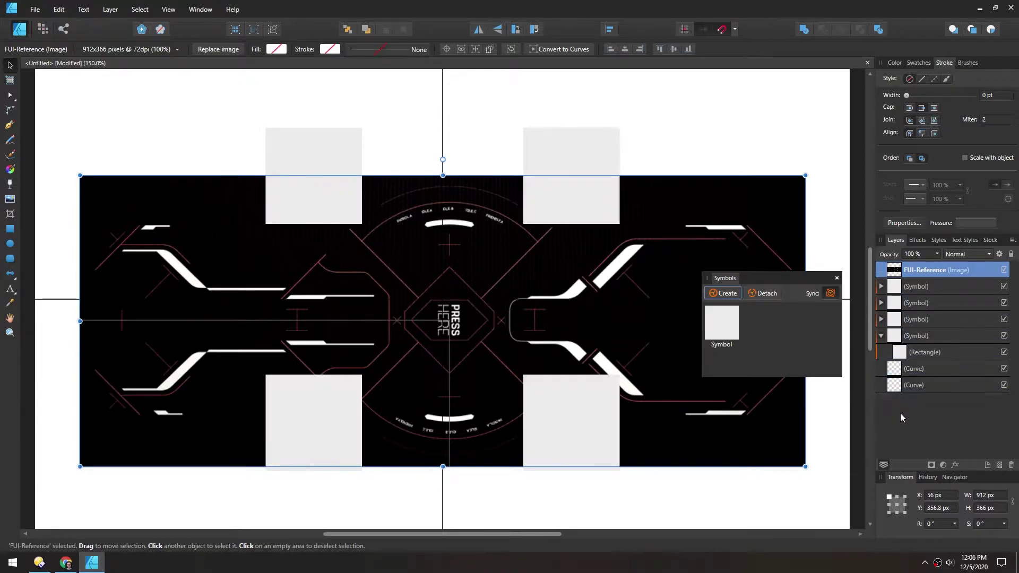
Set the stroke colour of both centre line curves to white.
{"action": "left_click", "coordinate": [944, 352]}
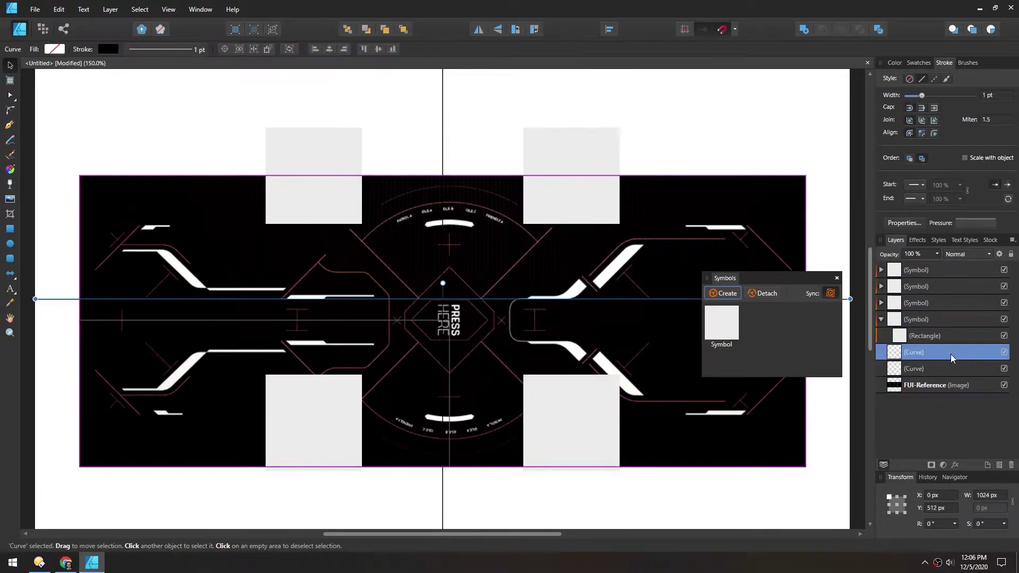
{"action": "left_click", "coordinate": [942, 373], "text": "shift"}
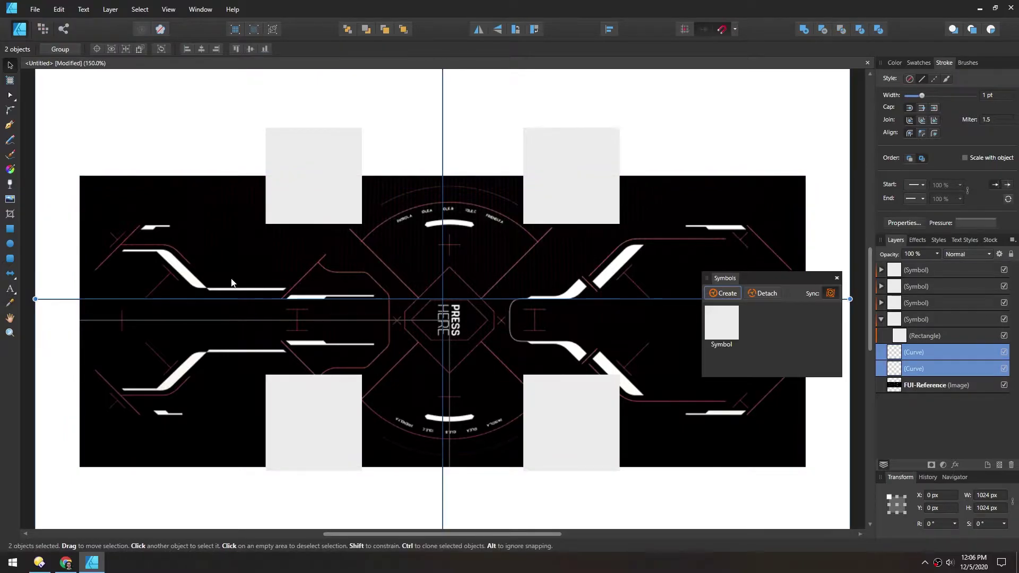
{"action": "left_click", "coordinate": [894, 63]}
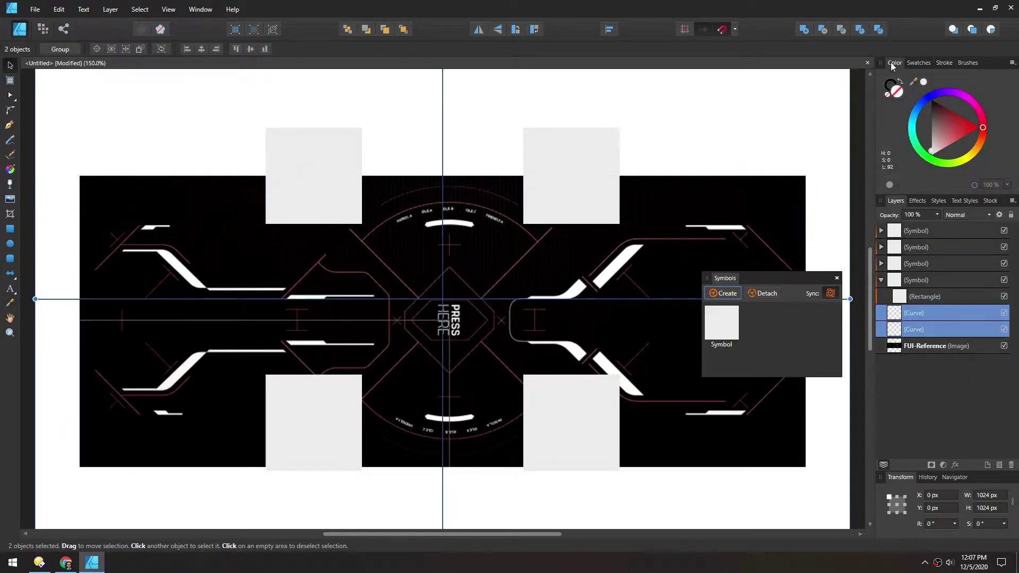
{"action": "left_click", "coordinate": [890, 84]}
{"action": "left_click_drag", "start_coordinate": [935, 123], "coordinate": [916, 182]}
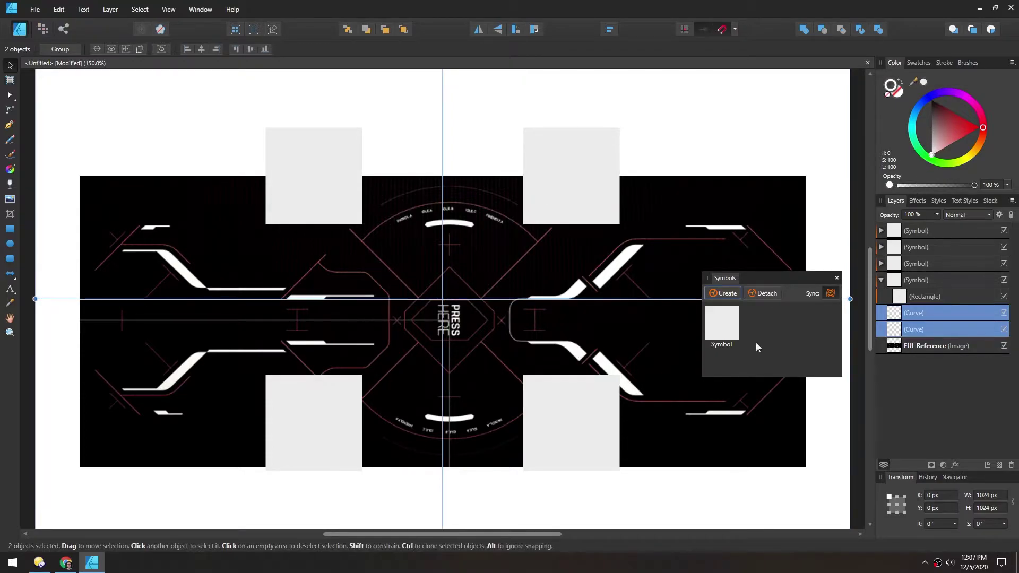
Nudge the FUI-Reference image to X 48 px, Y 329.8 px so its centre aligns with the crossing centre lines.
{"action": "left_click", "coordinate": [126, 212]}
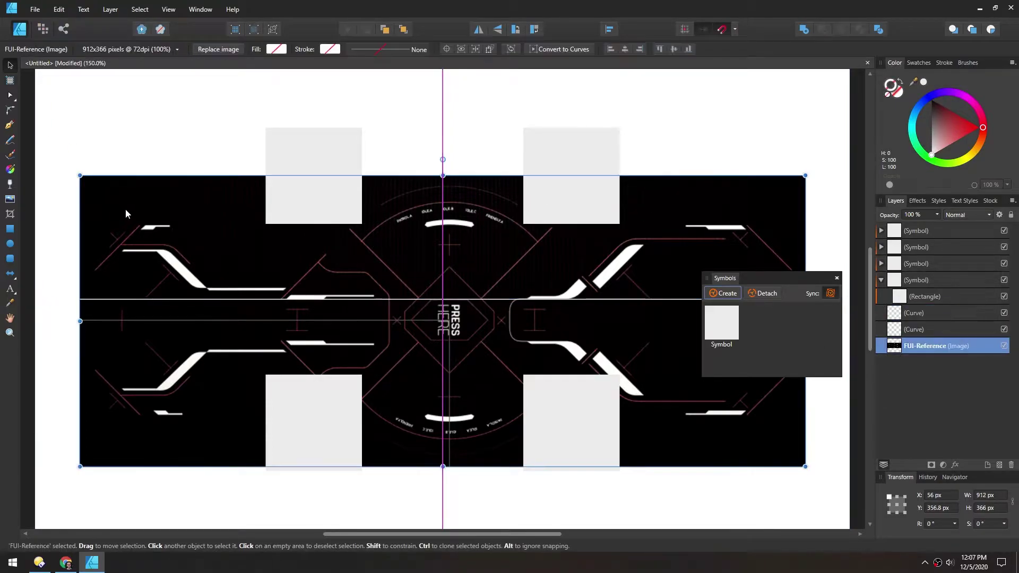
{"action": "key", "text": "Left"}
{"action": "key", "text": "Left"}
{"action": "key", "text": "Left"}
{"action": "key", "text": "Left"}
{"action": "key", "text": "Left"}
{"action": "key", "text": "Left"}
{"action": "key", "text": "Left"}
{"action": "key", "text": "Left"}
{"action": "key", "text": "Up"}
{"action": "key", "text": "Up"}
{"action": "key", "text": "Up"}
{"action": "key", "text": "Up"}
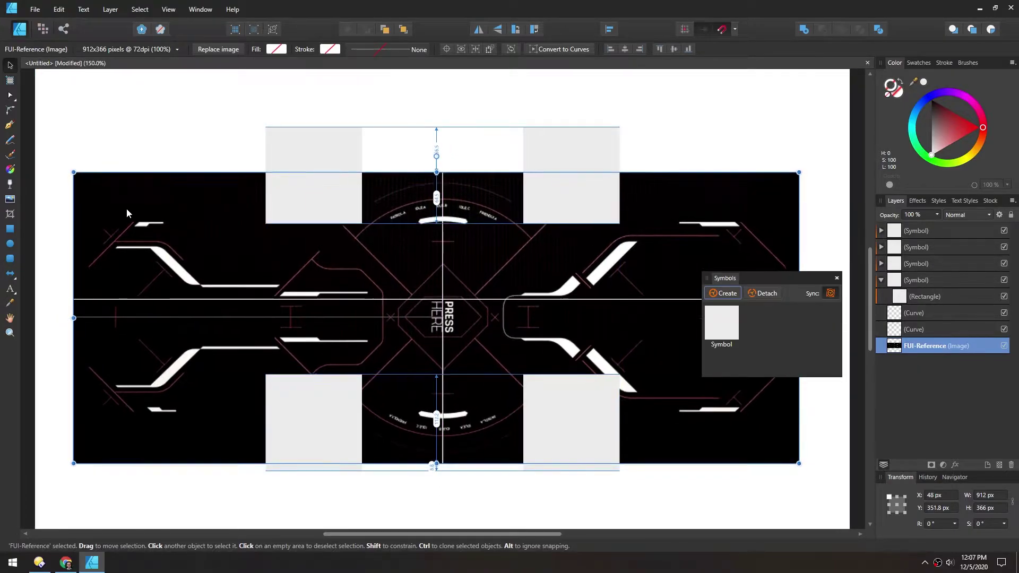
{"action": "key", "text": "Up"}
{"action": "key", "text": "Up"}
{"action": "key", "text": "Up"}
{"action": "key", "text": "Up"}
{"action": "key", "text": "Up"}
{"action": "key", "text": "Up"}
{"action": "key", "text": "Up"}
{"action": "key", "text": "Up"}
{"action": "key", "text": "Up"}
{"action": "key", "text": "Up"}
{"action": "key", "text": "Up"}
{"action": "key", "text": "Up"}
{"action": "key", "text": "Up"}
{"action": "key", "text": "Up"}
{"action": "key", "text": "Up"}
{"action": "key", "text": "Up"}
{"action": "key", "text": "Up"}
{"action": "key", "text": "Up"}
{"action": "key", "text": "Up"}
{"action": "key", "text": "Up"}
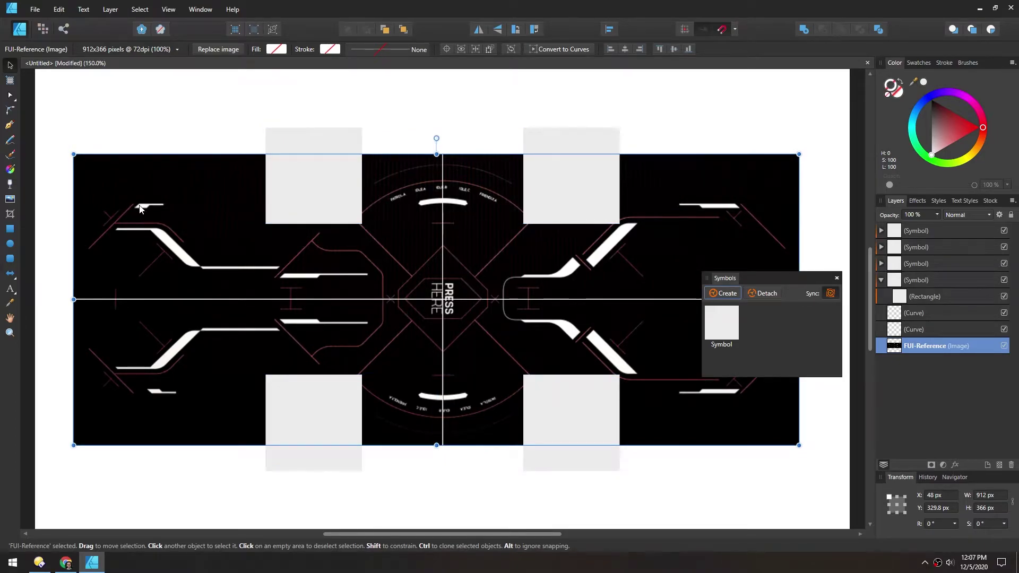
Hide the two centre line curves and group them under the name Axes.
{"action": "left_click", "coordinate": [1004, 312]}
{"action": "left_click", "coordinate": [1004, 329]}
{"action": "left_click", "coordinate": [962, 316]}
{"action": "left_click", "coordinate": [959, 330], "text": "shift"}
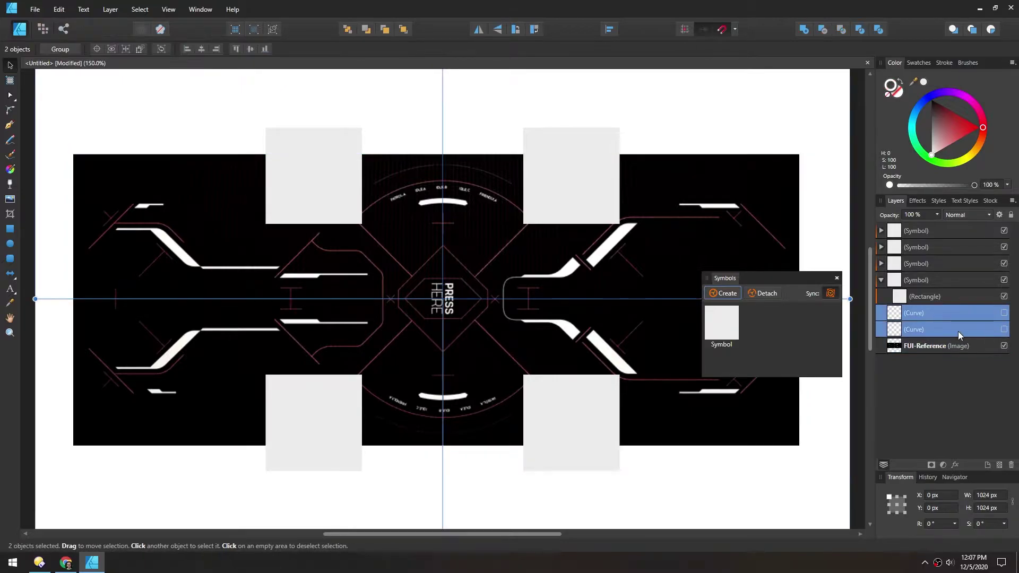
{"action": "key", "text": "ctrl+g"}
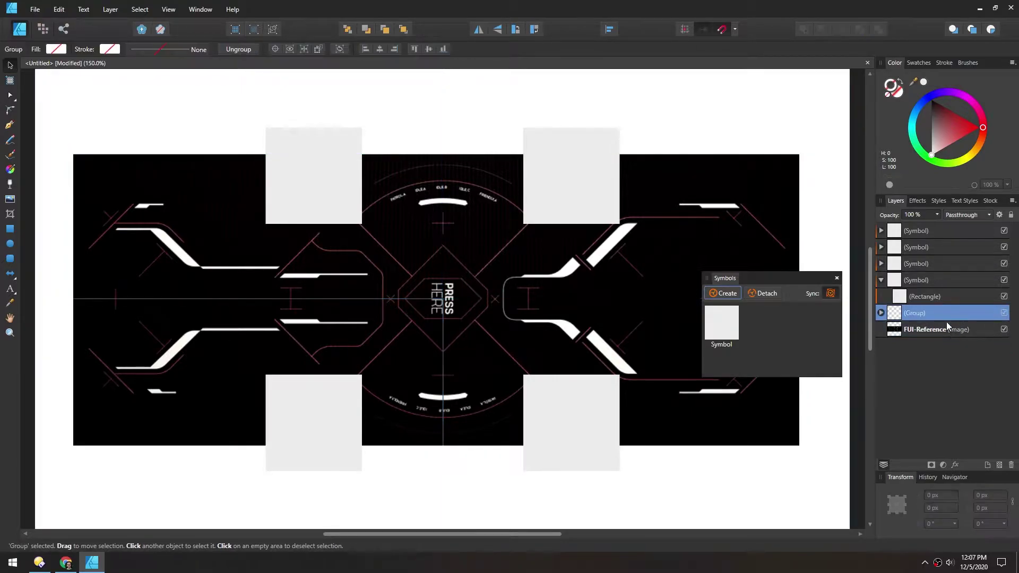
{"action": "double_click", "coordinate": [913, 315]}
{"action": "type", "text": "Axes"}
{"action": "key", "text": "Return"}
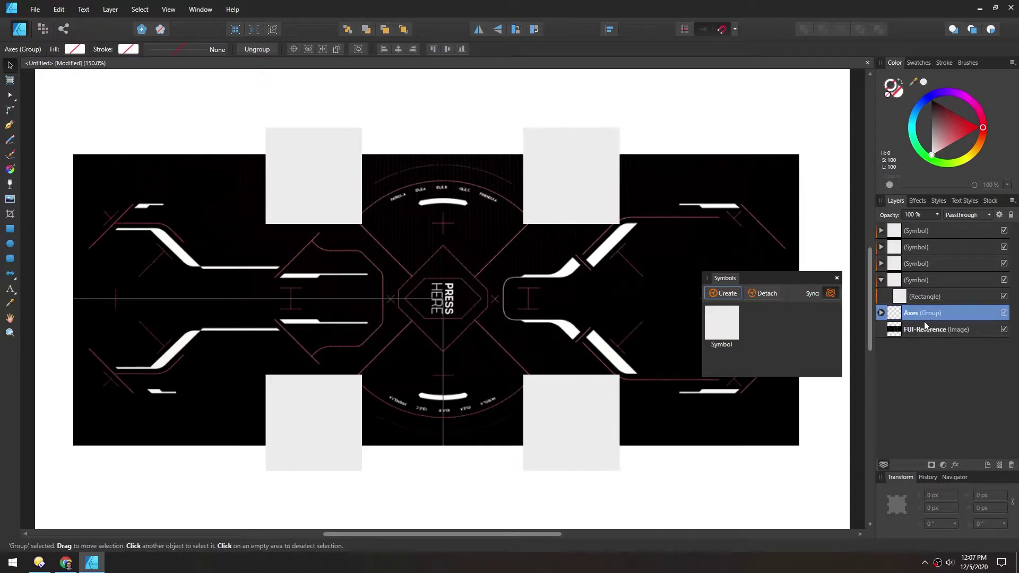
Close the Symbols panel and lower the FUI-Reference image's opacity to 50 %.
{"action": "left_click", "coordinate": [836, 278]}
{"action": "left_click", "coordinate": [979, 331]}
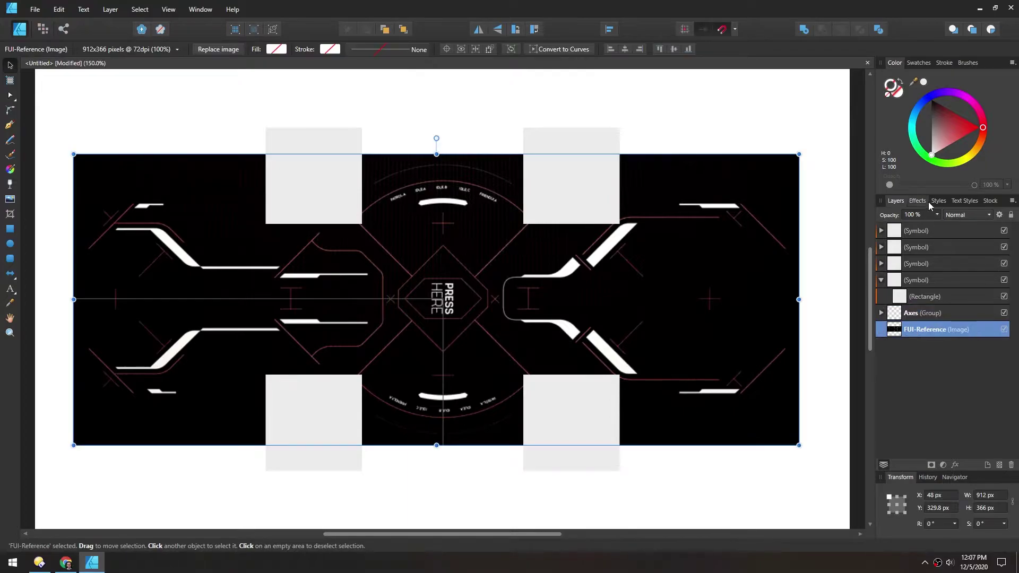
{"action": "left_click", "coordinate": [937, 215]}
{"action": "left_click_drag", "start_coordinate": [940, 227], "coordinate": [903, 226]}
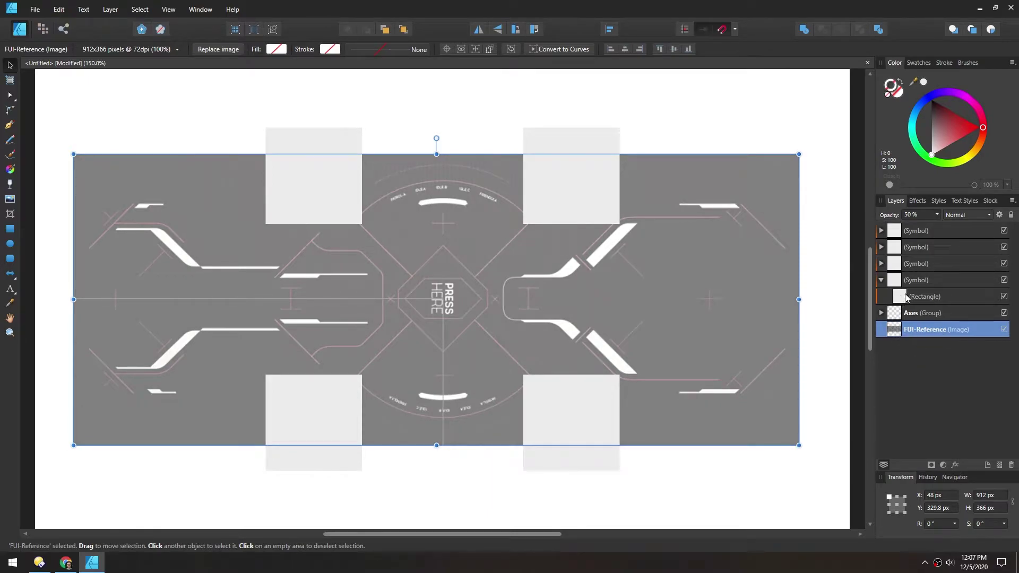
Hide the rectangle inside the lowest symbol in the layer stack and collapse that symbol.
{"action": "left_click", "coordinate": [1003, 297]}
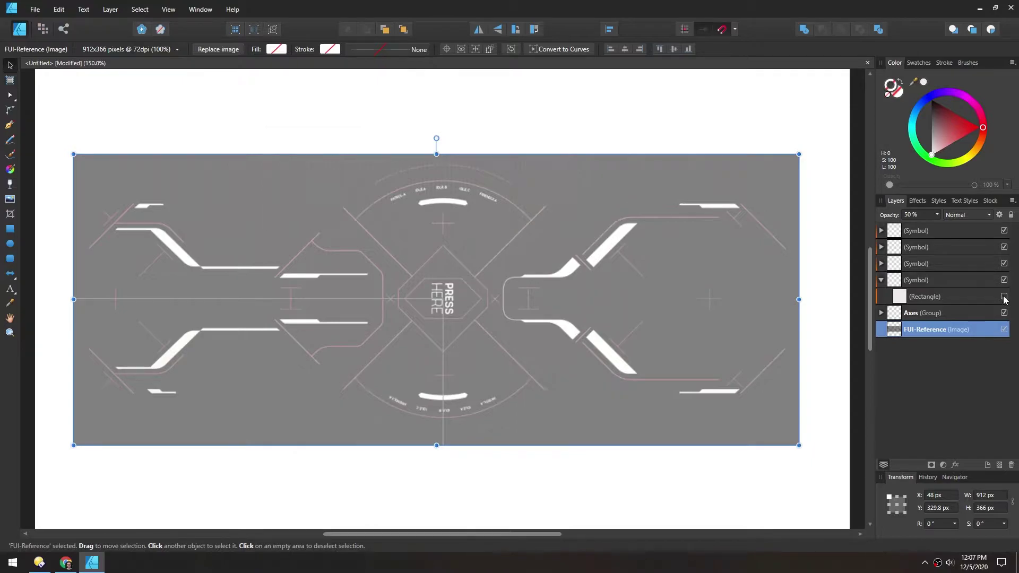
{"action": "left_click", "coordinate": [899, 297]}
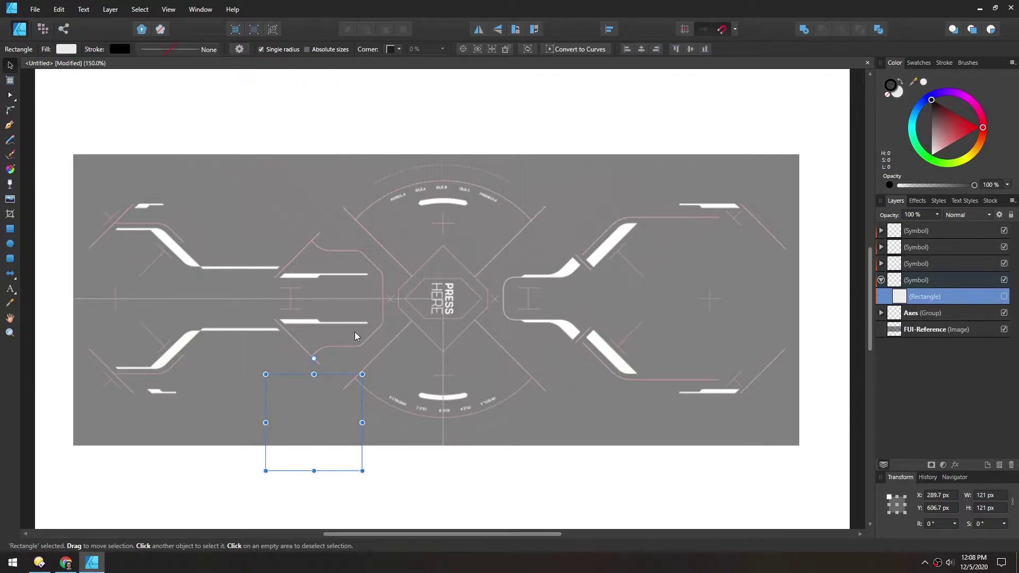
{"action": "left_click", "coordinate": [881, 281]}
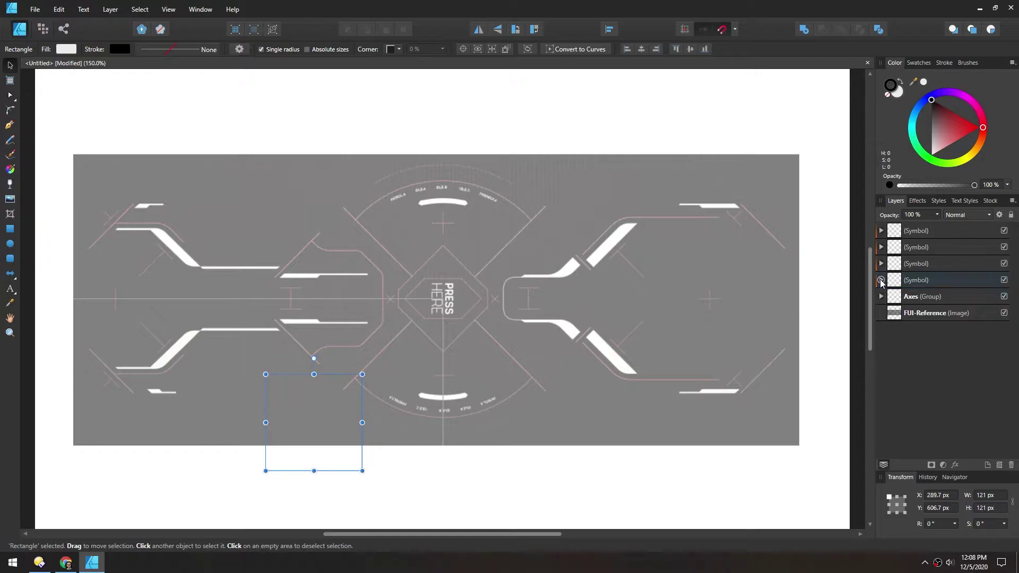
Rename the four linked symbols as Quadrant and expand the lowest one to select its rectangle.
{"action": "left_click", "coordinate": [915, 231]}
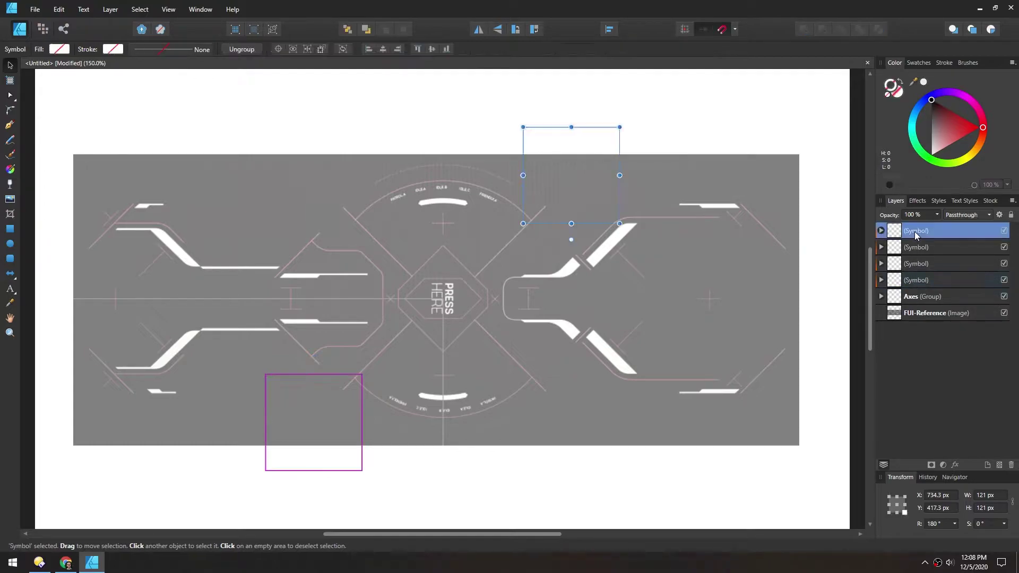
{"action": "double_click", "coordinate": [914, 232]}
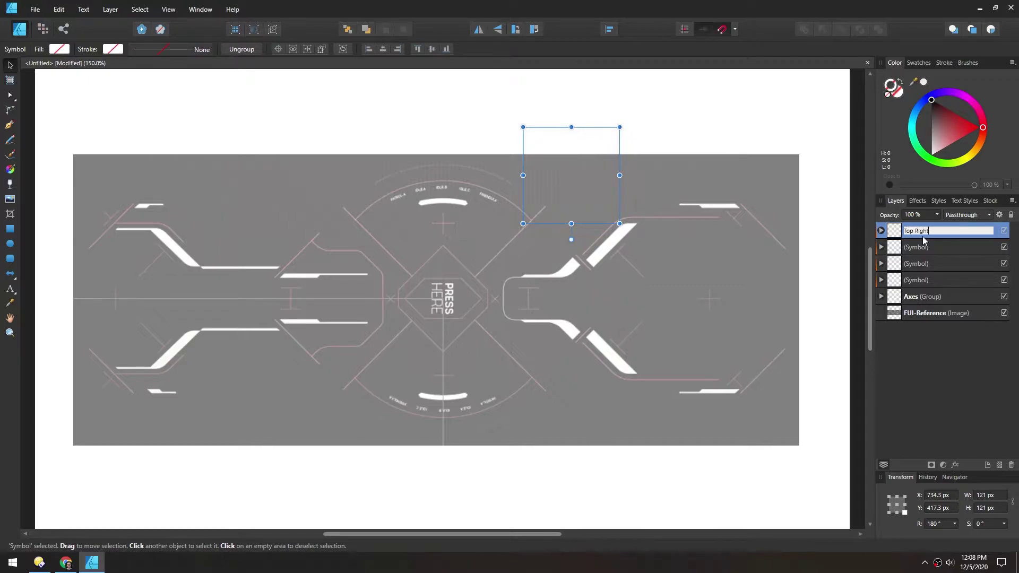
{"action": "key", "text": "Return"}
{"action": "left_click", "coordinate": [923, 247]}
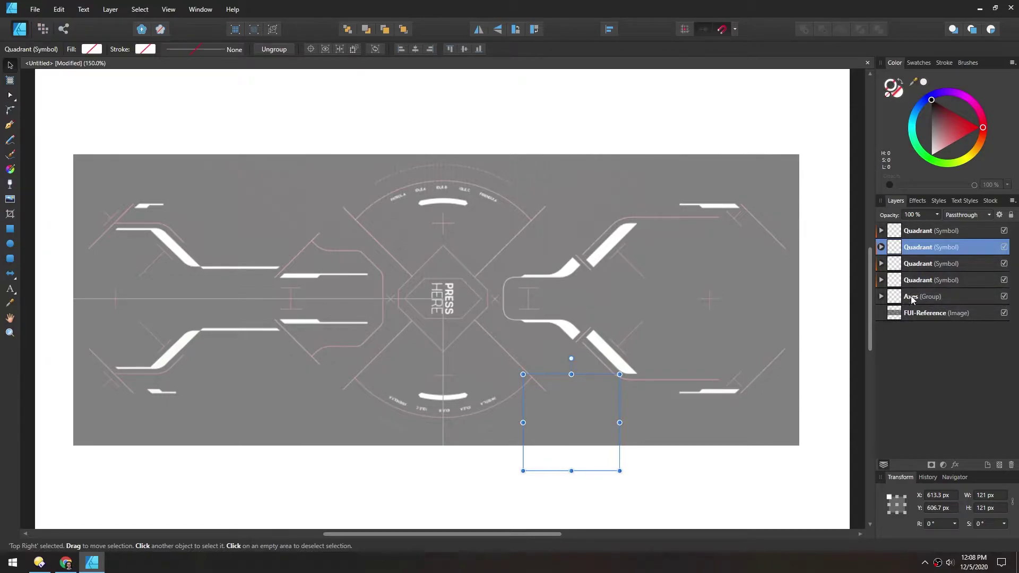
{"action": "left_click", "coordinate": [920, 281]}
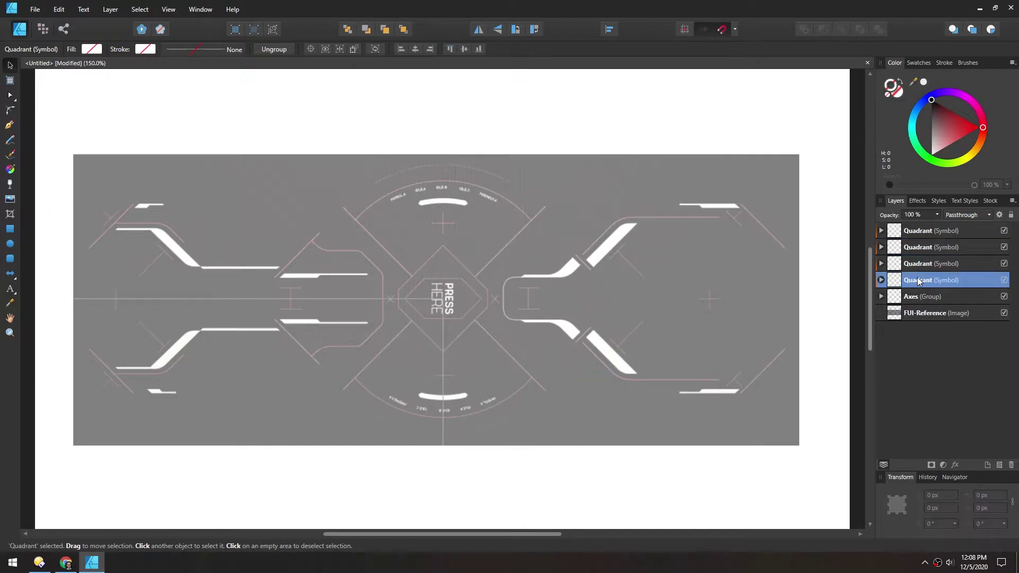
{"action": "left_click", "coordinate": [881, 280]}
{"action": "left_click", "coordinate": [907, 300]}
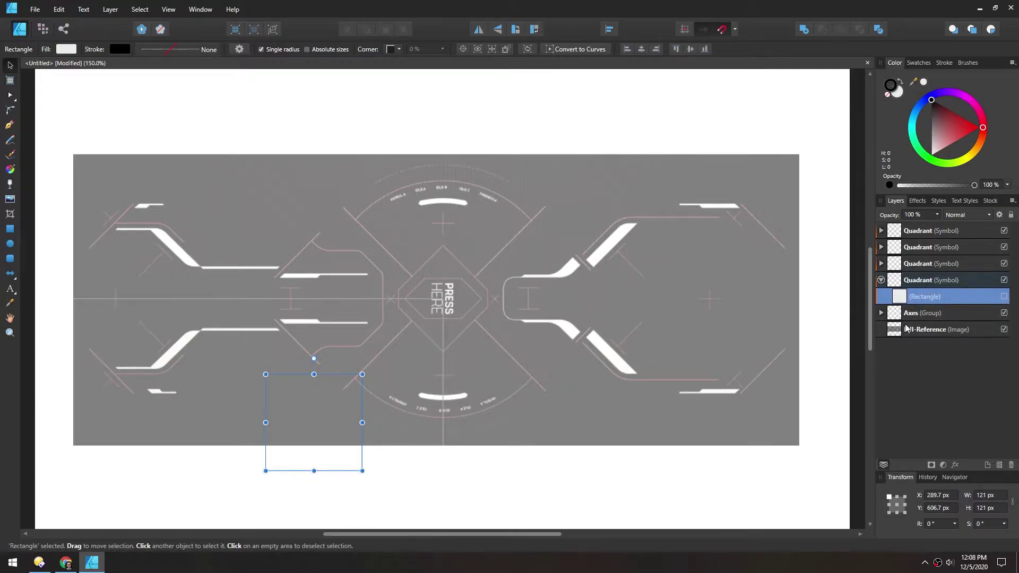
Lock the FUI-Reference image layer, hide the Axes group and leave nothing selected.
{"action": "left_click", "coordinate": [895, 335]}
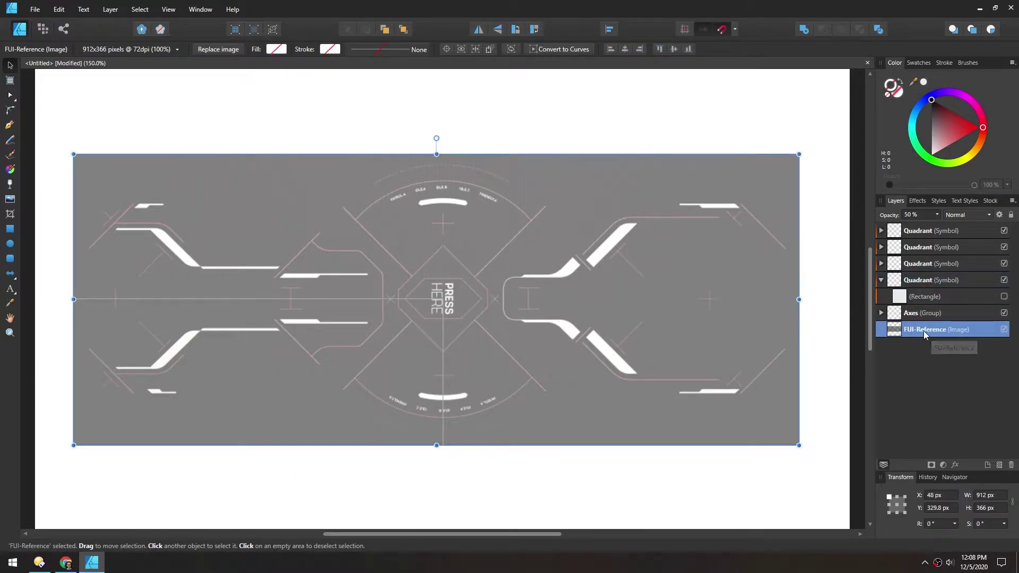
{"action": "left_click", "coordinate": [1011, 214]}
{"action": "left_click", "coordinate": [759, 188]}
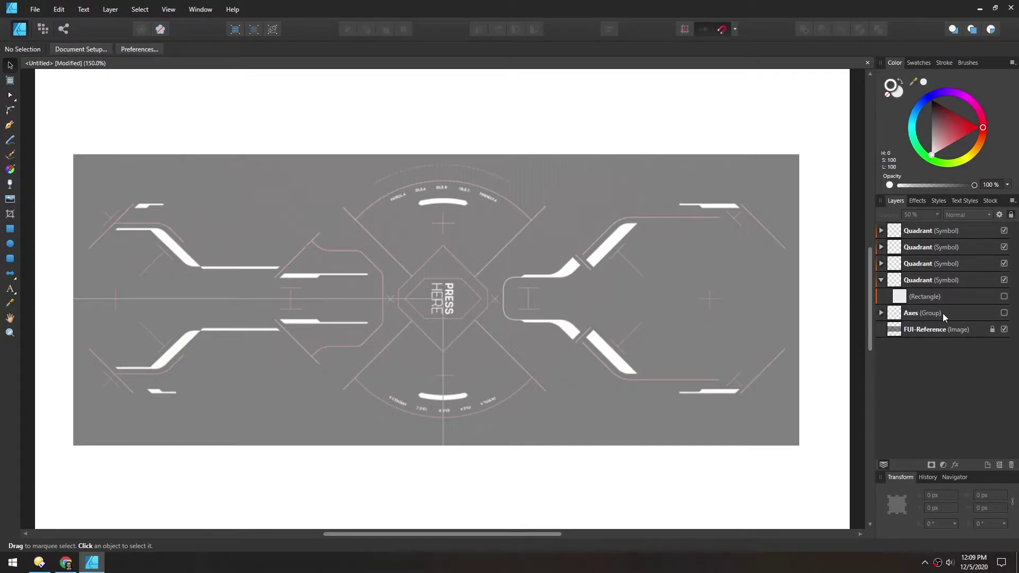
Trace the lower-left quarter of the inner hexagon with the Pen tool and move the curve into the lowest Quadrant symbol.
{"action": "left_click", "coordinate": [11, 126]}
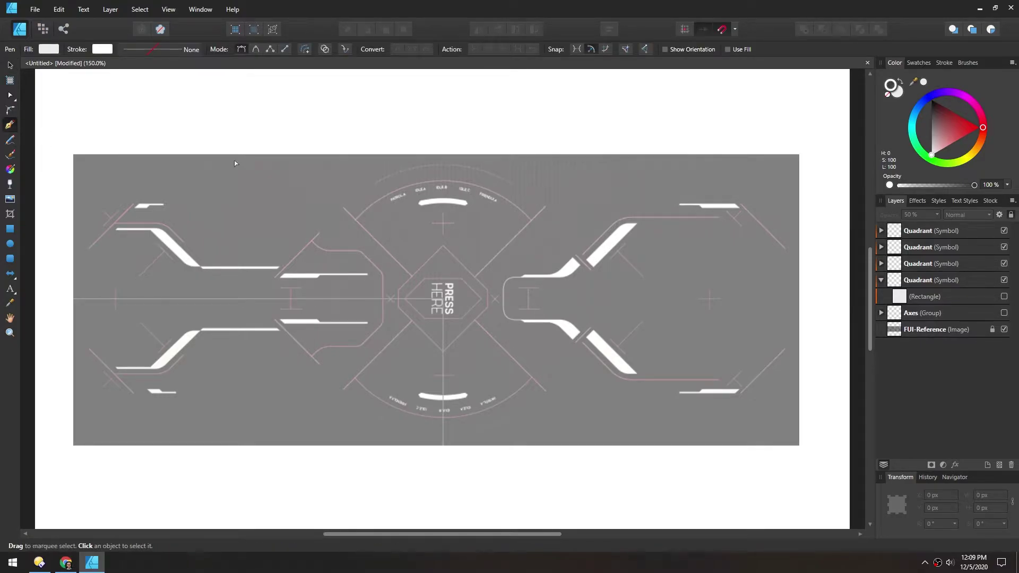
{"action": "key", "text": "ctrl+plus"}
{"action": "key", "text": "ctrl+plus"}
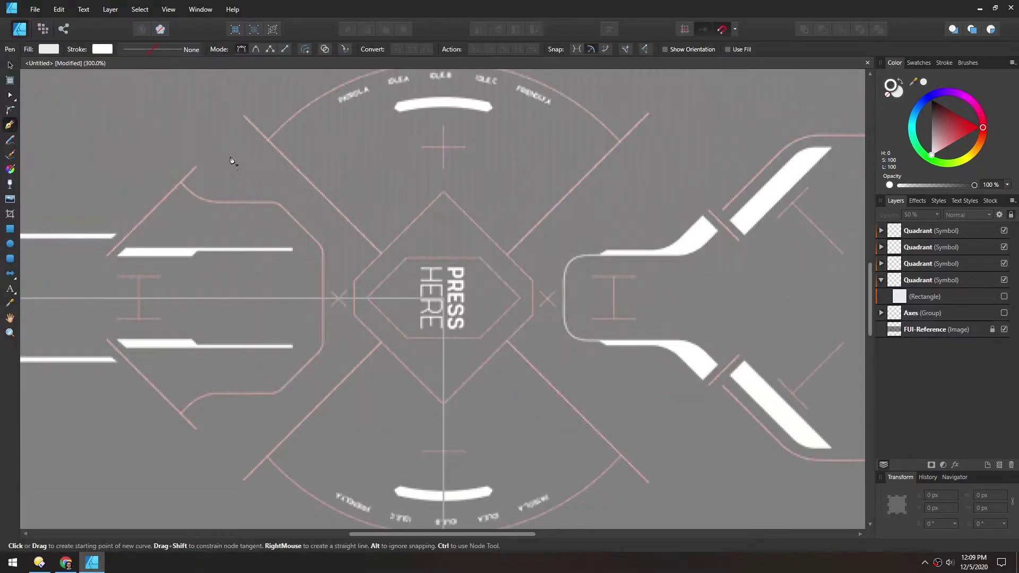
{"action": "key", "text": "space"}
{"action": "left_click_drag", "start_coordinate": [418, 278], "coordinate": [422, 236]}
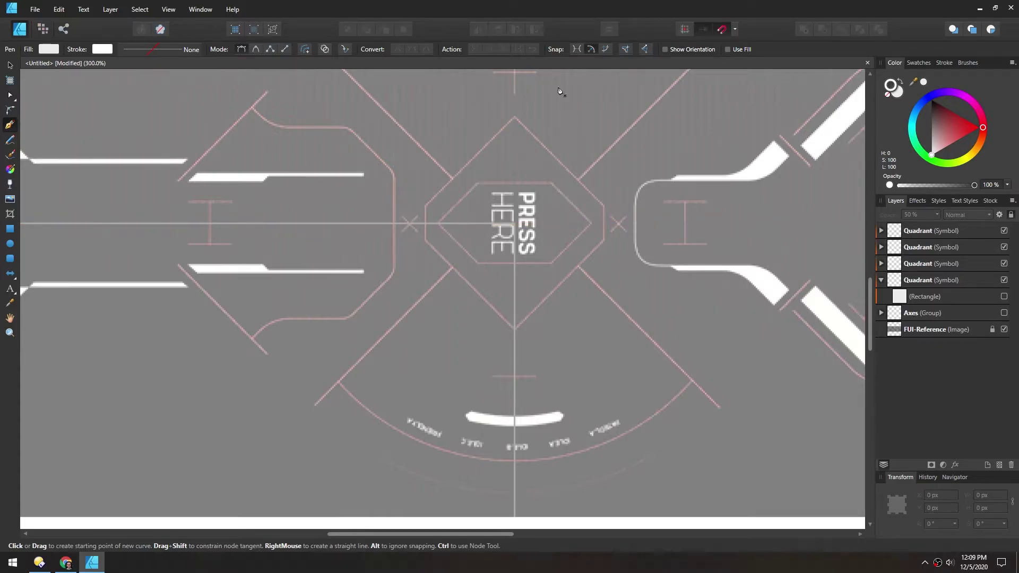
{"action": "left_click", "coordinate": [439, 225]}
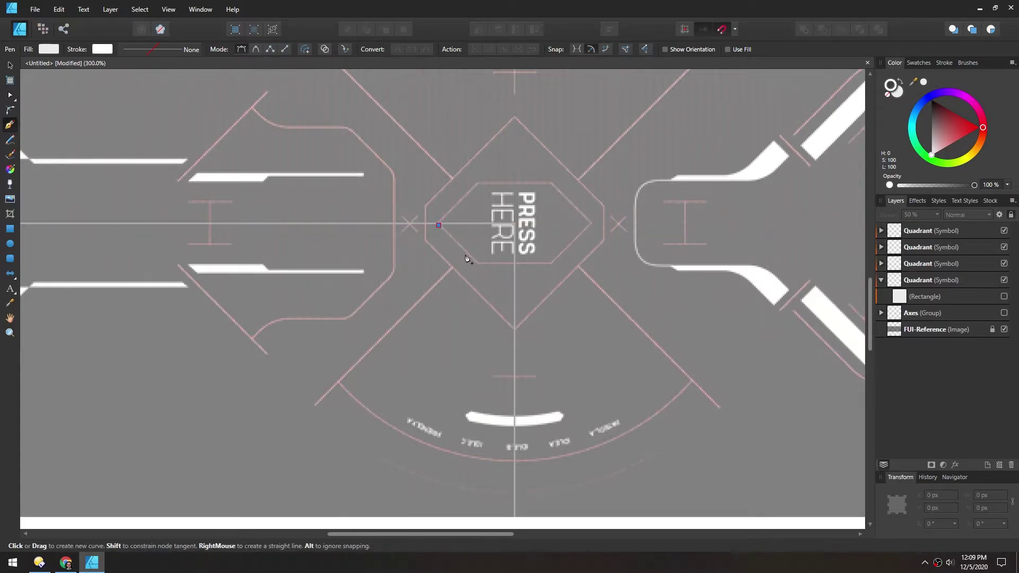
{"action": "left_click", "coordinate": [477, 263]}
{"action": "left_click", "coordinate": [513, 263]}
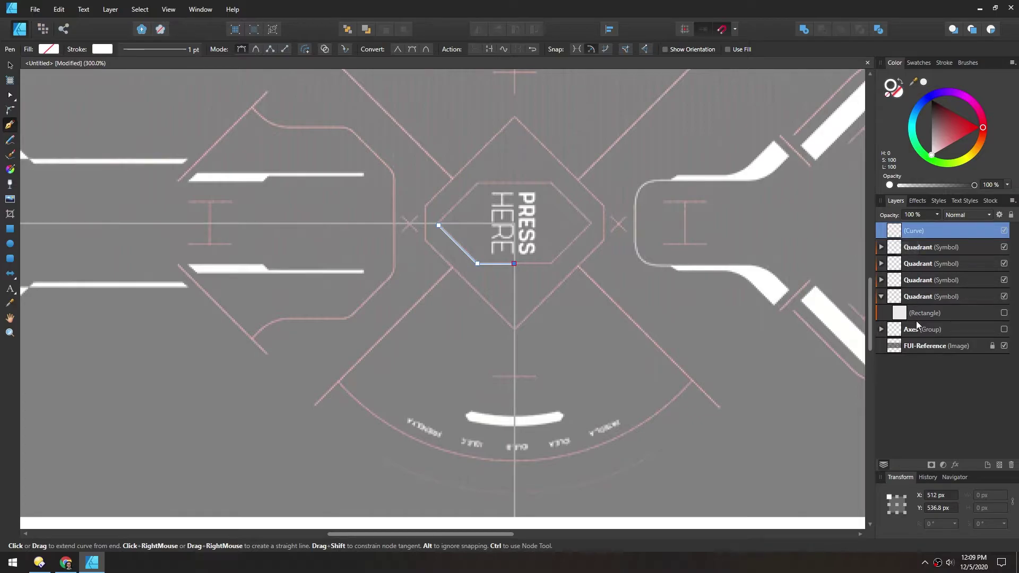
{"action": "left_click_drag", "start_coordinate": [884, 234], "coordinate": [905, 308]}
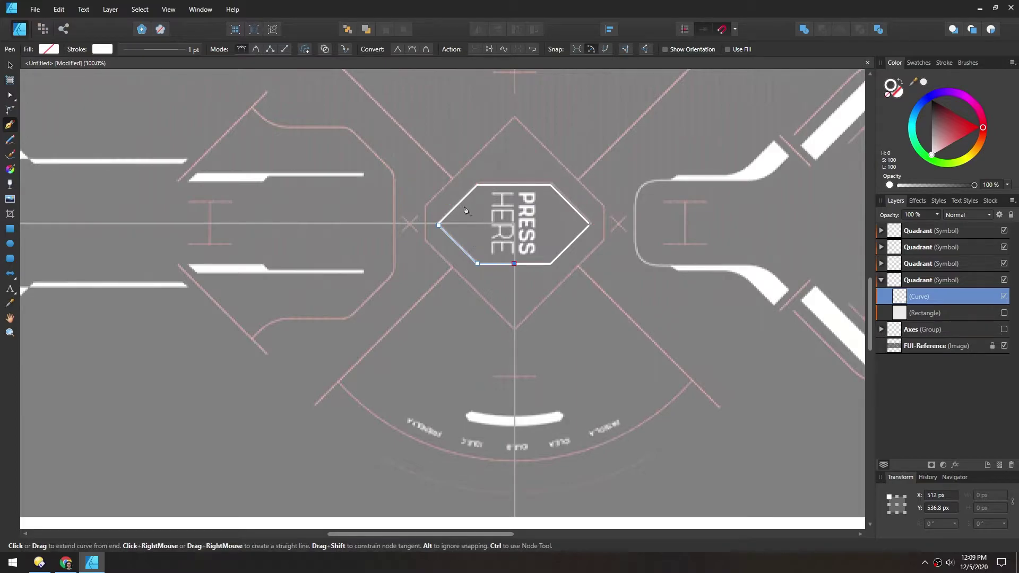
Move the hexagon curve's left end node onto the horizontal axis so the mirrored halves meet at the tip.
{"action": "scroll", "coordinate": [482, 314], "scroll_direction": "up", "scroll_amount": 5}
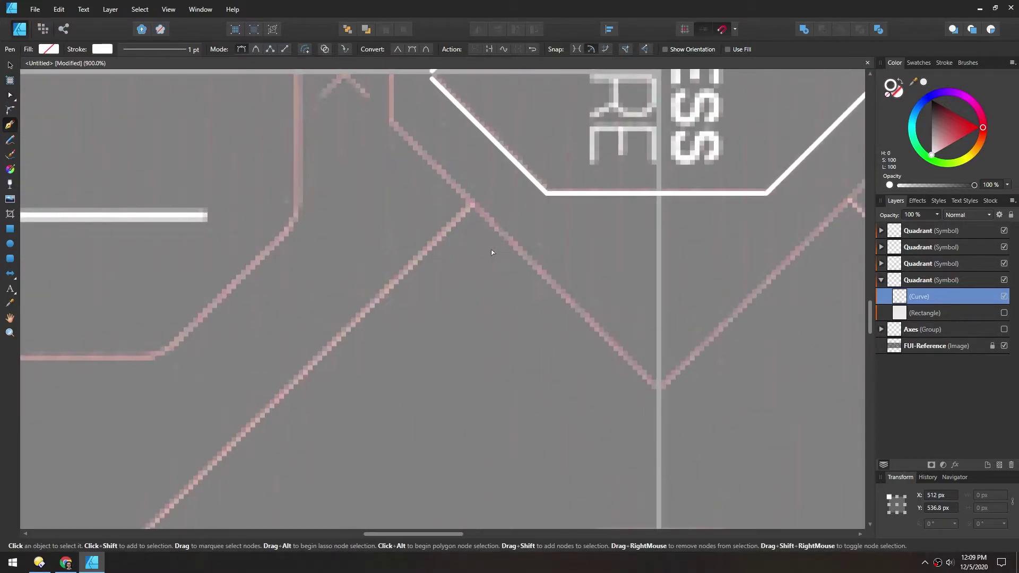
{"action": "left_click_drag", "start_coordinate": [392, 187], "coordinate": [290, 364]}
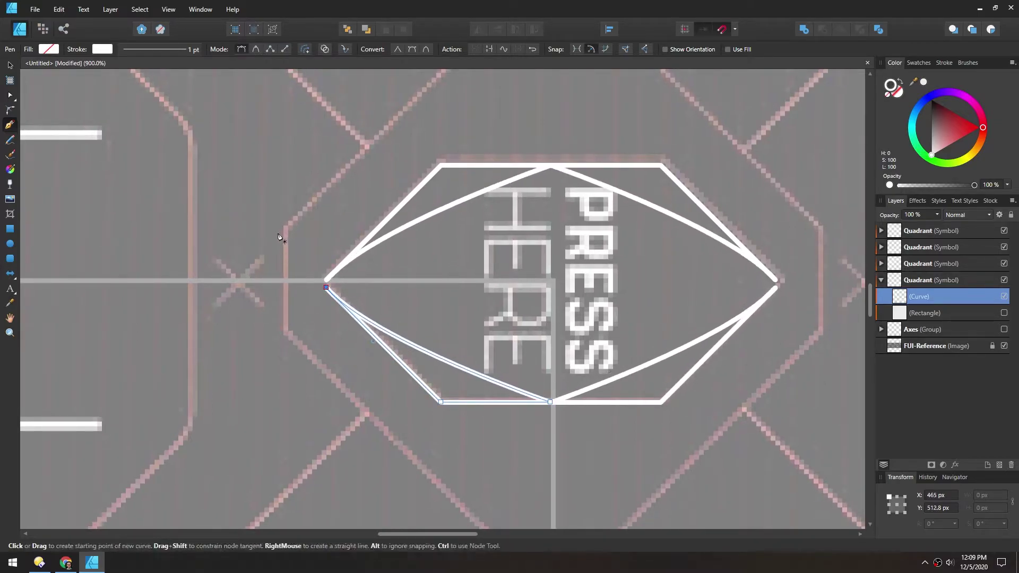
{"action": "left_click", "coordinate": [11, 96]}
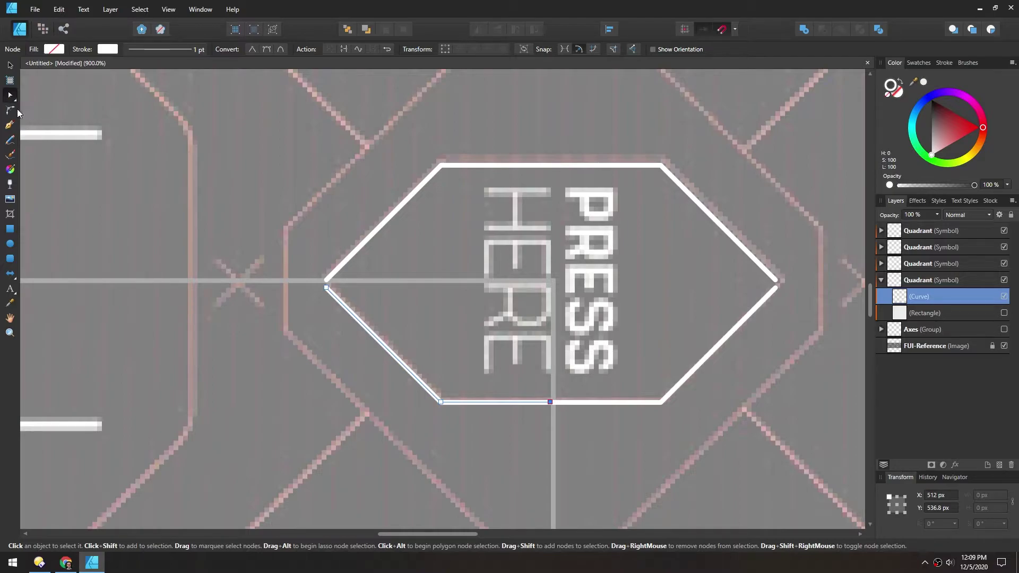
{"action": "mouse_move", "coordinate": [326, 287]}
{"action": "left_mouse_down"}
{"action": "mouse_move", "coordinate": [340, 335]}
{"action": "mouse_move", "coordinate": [284, 291]}
{"action": "mouse_move", "coordinate": [321, 284]}
{"action": "left_mouse_up"}
Trace the lower-left quarter of the outer diamond frame with the Pen tool, from the horizontal axis to its bottom corner.
{"action": "scroll", "coordinate": [326, 347], "scroll_direction": "down", "scroll_amount": 5}
{"action": "key", "text": "p"}
{"action": "scroll", "coordinate": [546, 215], "scroll_direction": "up", "scroll_amount": 2}
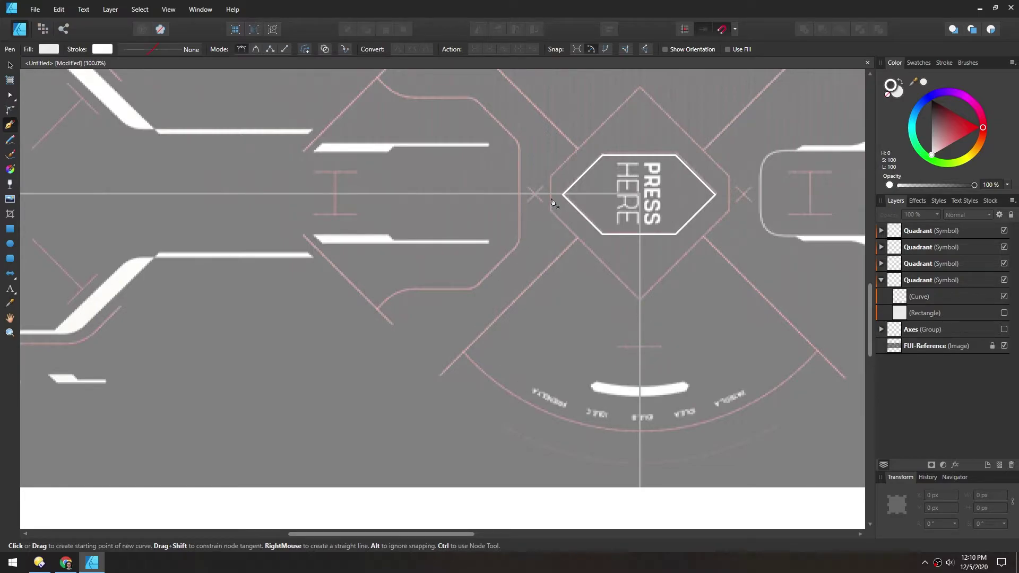
{"action": "left_click", "coordinate": [551, 195]}
{"action": "left_click", "coordinate": [550, 214]}
{"action": "left_click", "coordinate": [638, 299]}
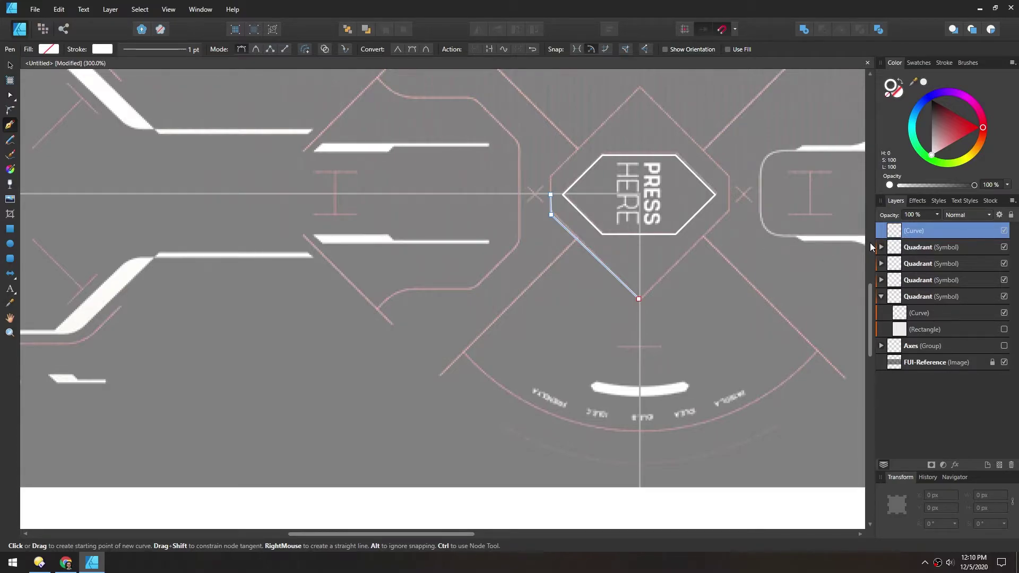
{"action": "key", "text": "Escape"}
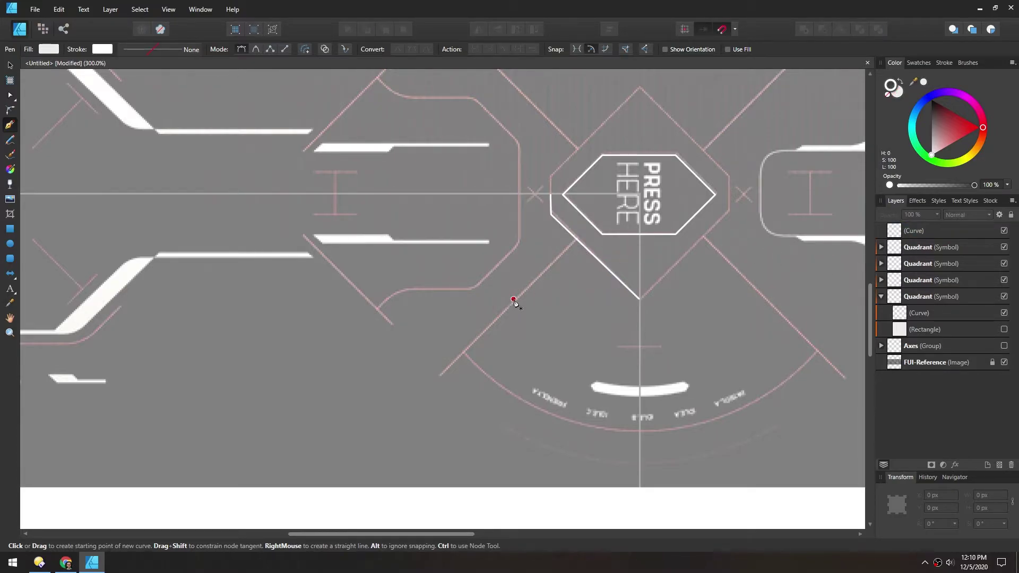
Trace the diagonal spoke from its outer lower-left end up to the diamond frame's lower-left edge with the Pen tool.
{"action": "scroll", "coordinate": [513, 303], "scroll_direction": "up", "scroll_amount": 1}
{"action": "scroll", "coordinate": [514, 303], "scroll_direction": "right", "scroll_amount": 1}
{"action": "left_click", "coordinate": [405, 406]}
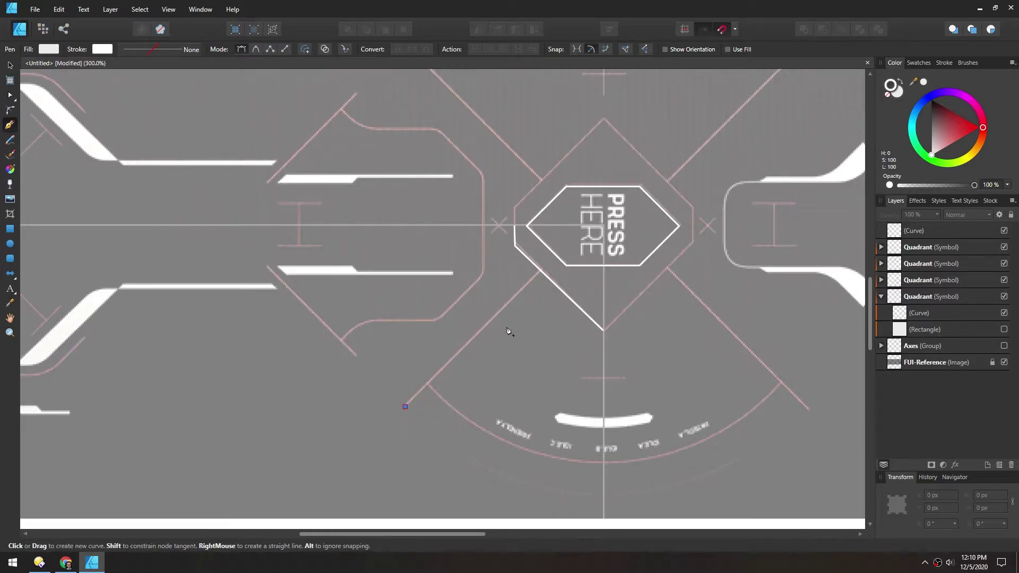
{"action": "left_click", "coordinate": [540, 269]}
{"action": "key", "text": "ctrl+z"}
{"action": "left_click", "coordinate": [404, 405]}
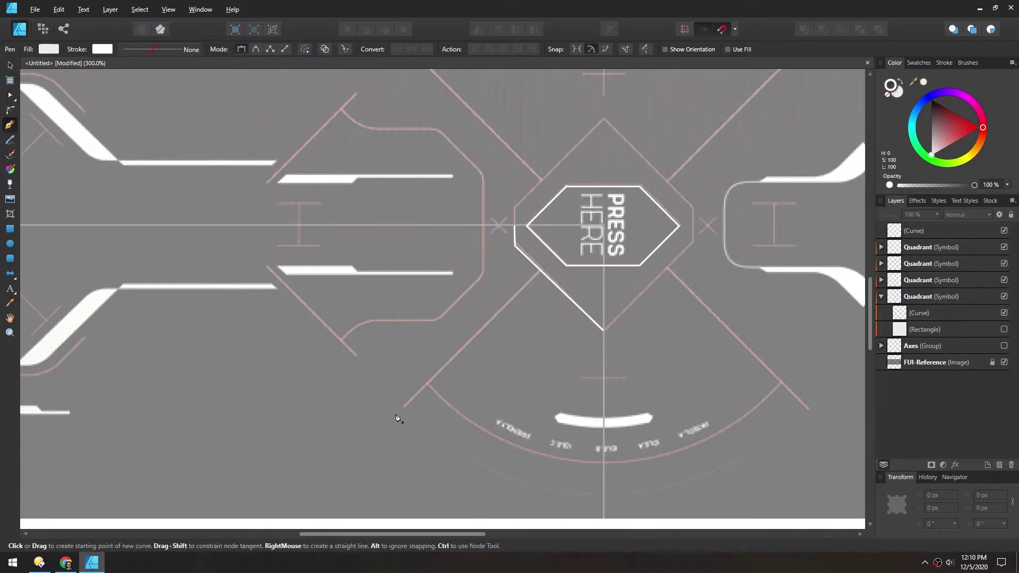
{"action": "left_click", "coordinate": [540, 270]}
{"action": "key", "text": "a"}
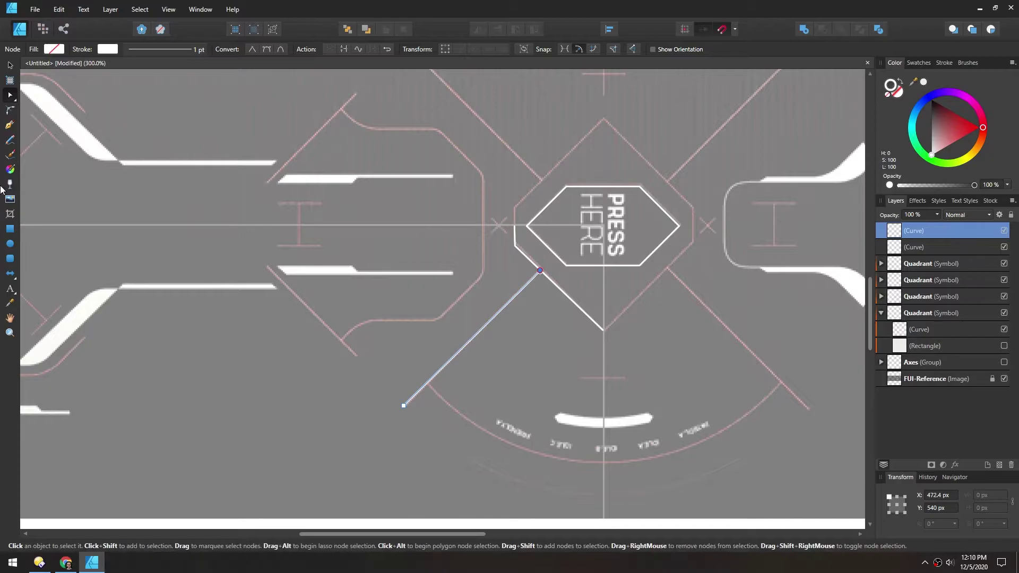
Try to trace the diagonal line at the left bracket's outer end with the Pen tool.
{"action": "left_click", "coordinate": [10, 125]}
{"action": "left_click_drag", "start_coordinate": [209, 313], "coordinate": [281, 277]}
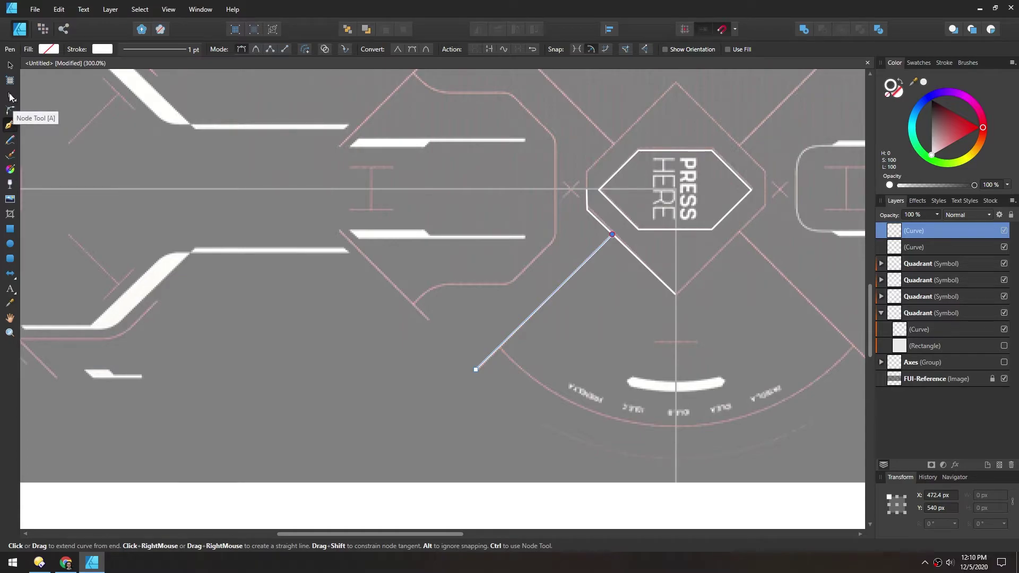
{"action": "scroll", "coordinate": [378, 325], "scroll_direction": "up", "scroll_amount": 2}
{"action": "scroll", "coordinate": [377, 325], "scroll_direction": "left", "scroll_amount": 2}
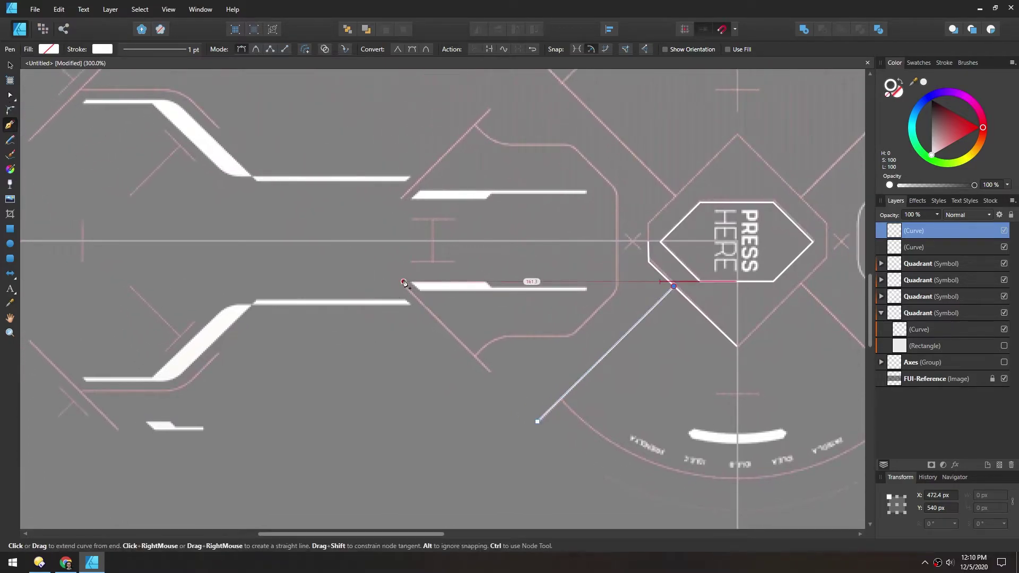
{"action": "left_click", "coordinate": [404, 282]}
{"action": "left_click", "coordinate": [491, 371]}
{"action": "key", "text": "Escape"}
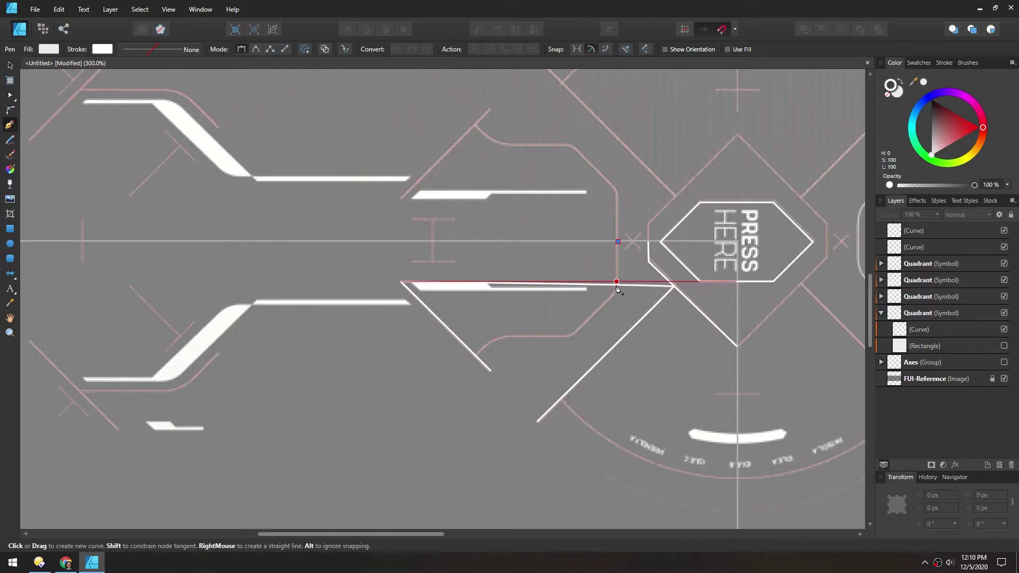
{"action": "left_click", "coordinate": [617, 289]}
{"action": "left_click", "coordinate": [569, 335]}
{"action": "key", "text": "ctrl+z"}
{"action": "key", "text": "ctrl+z"}
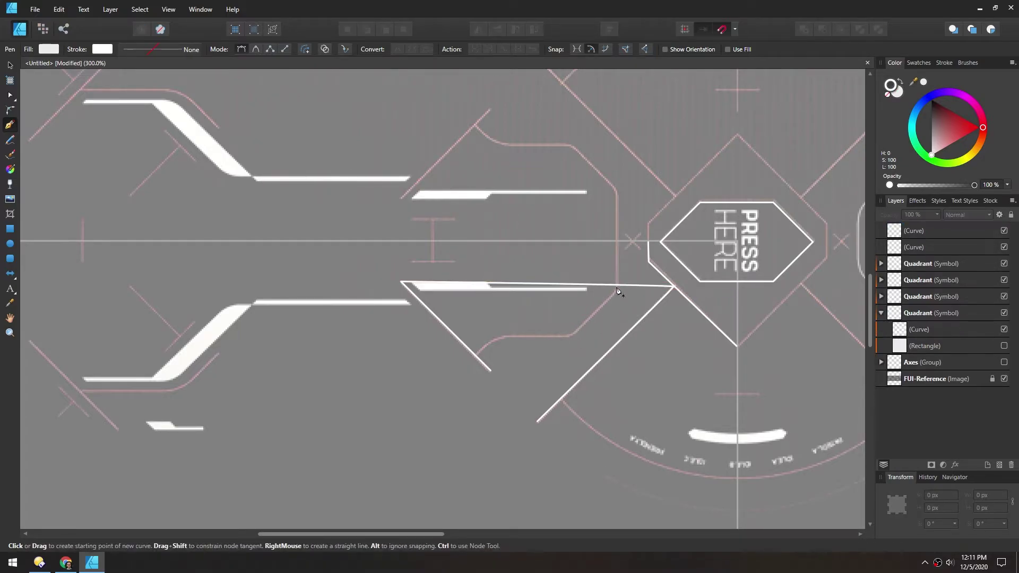
Trace the lower half of the left bracket outline with the Pen tool, from the horizontal axis around to the diagonal line.
{"action": "left_click", "coordinate": [617, 241]}
{"action": "left_click", "coordinate": [617, 294]}
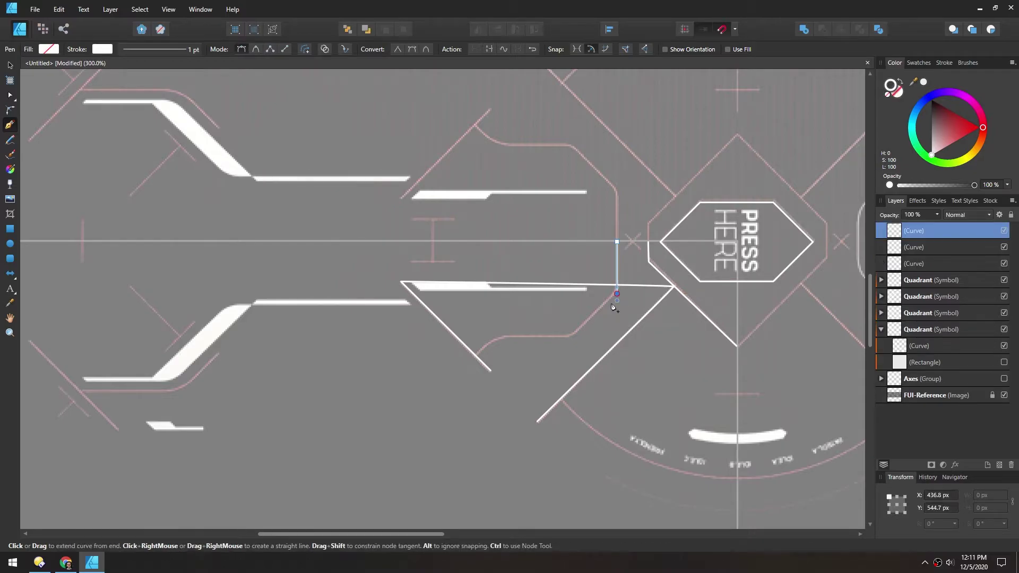
{"action": "scroll", "coordinate": [587, 313], "scroll_direction": "up", "scroll_amount": 2}
{"action": "left_click", "coordinate": [532, 319]}
{"action": "left_click", "coordinate": [486, 359]}
{"action": "left_click", "coordinate": [381, 361]}
{"action": "left_click", "coordinate": [331, 393]}
{"action": "key", "text": "Escape"}
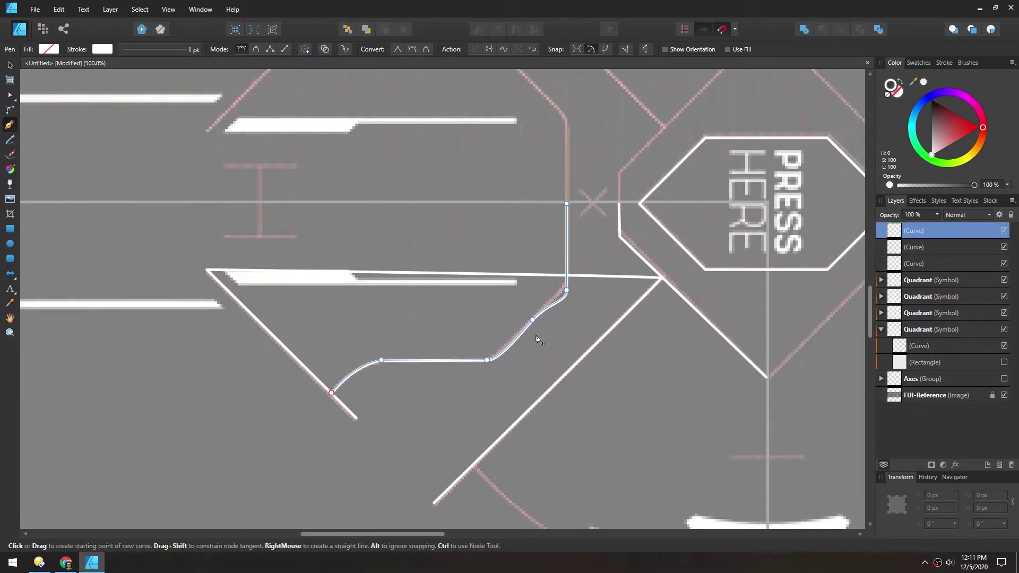
Adjust the traced bracket curve with the Node tool so its lower diagonal segment runs straight along the reference.
{"action": "key", "text": "a"}
{"action": "left_click", "coordinate": [460, 387]}
{"action": "left_click", "coordinate": [477, 359]}
{"action": "mouse_move", "coordinate": [323, 321]}
{"action": "left_mouse_down"}
{"action": "mouse_move", "coordinate": [461, 342]}
{"action": "mouse_move", "coordinate": [426, 341]}
{"action": "left_mouse_up"}
{"action": "left_click", "coordinate": [426, 341]}
Delete the nodes wrongly joined to the diagonal spoke curve, keeping only the spoke line, and deselect it.
{"action": "left_click", "coordinate": [9, 126]}
{"action": "key", "text": "a"}
{"action": "left_click_drag", "start_coordinate": [329, 305], "coordinate": [312, 280]}
{"action": "key", "text": "Delete"}
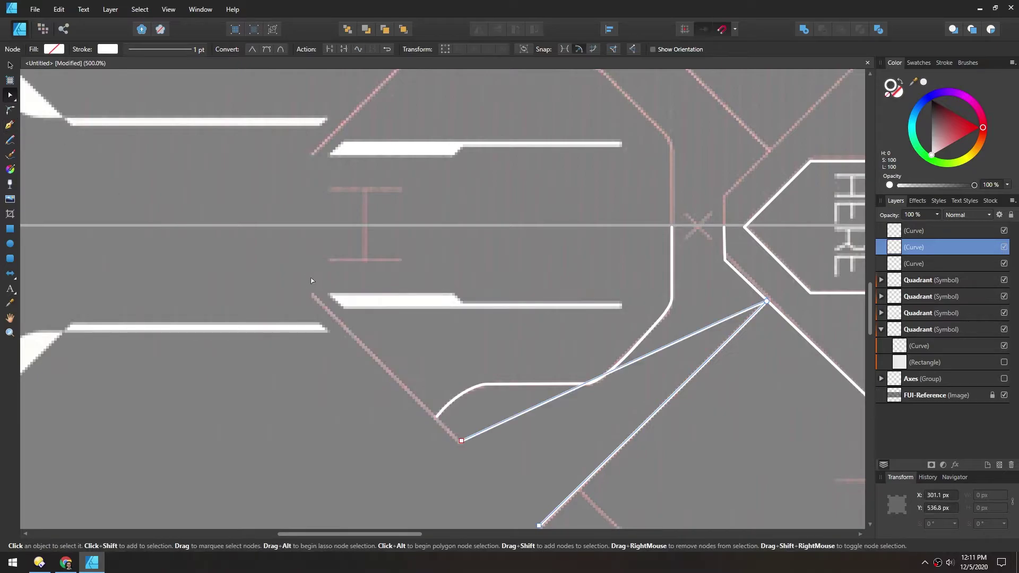
{"action": "key", "text": "ctrl+minus"}
{"action": "key", "text": "ctrl+d"}
Retrace the diagonal line crossing the left bracket's lower end as a separate two-point curve.
{"action": "key", "text": "p"}
{"action": "left_click", "coordinate": [340, 294]}
{"action": "left_click", "coordinate": [457, 415]}
{"action": "key", "text": "Escape"}
Trace the diagonal T-shaped mark above the thick slanted band of the lower-left wing as two separate straight lines.
{"action": "scroll", "coordinate": [488, 355], "scroll_direction": "left", "scroll_amount": 5}
{"action": "scroll", "coordinate": [488, 355], "scroll_direction": "down", "scroll_amount": 1}
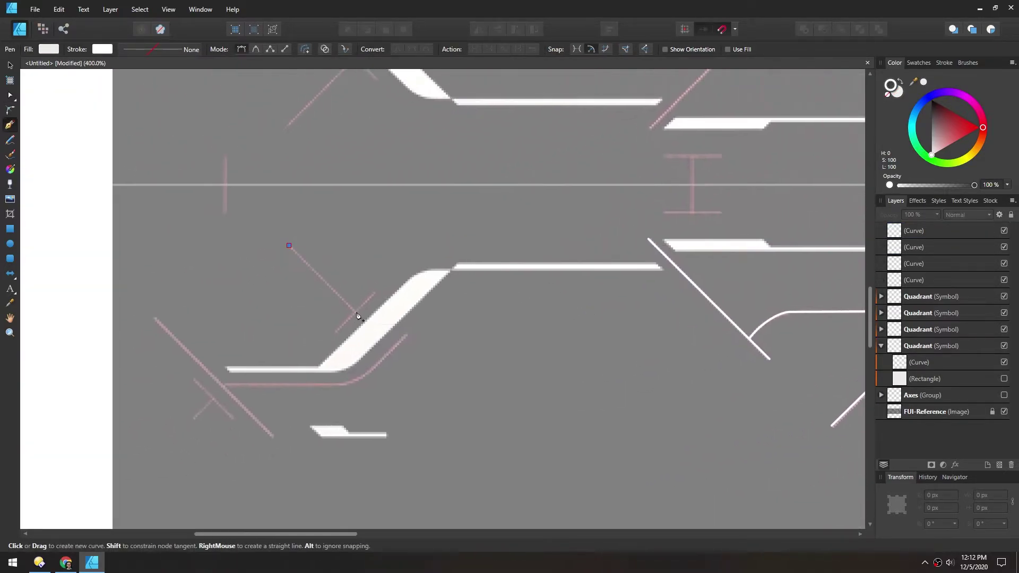
{"action": "left_click", "coordinate": [356, 313]}
{"action": "key", "text": "Escape"}
{"action": "left_click", "coordinate": [336, 330]}
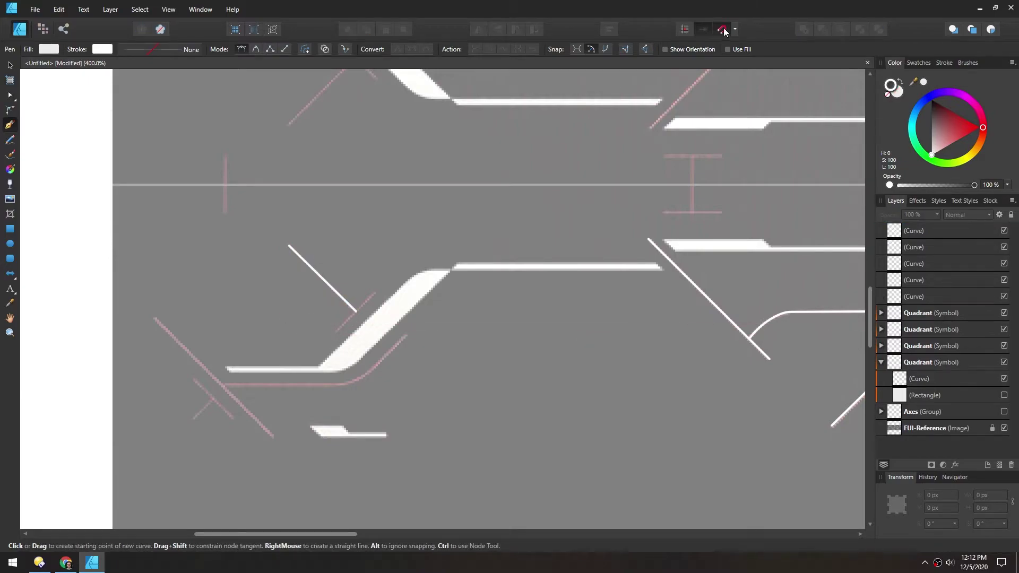
{"action": "left_click", "coordinate": [376, 293]}
{"action": "key", "text": "Escape"}
Trace the bent outline below the slanted band and the long diagonal line crossing its outer left end.
{"action": "left_click", "coordinate": [406, 335]}
{"action": "left_click", "coordinate": [364, 375]}
{"action": "left_click", "coordinate": [335, 384]}
{"action": "left_click", "coordinate": [223, 385]}
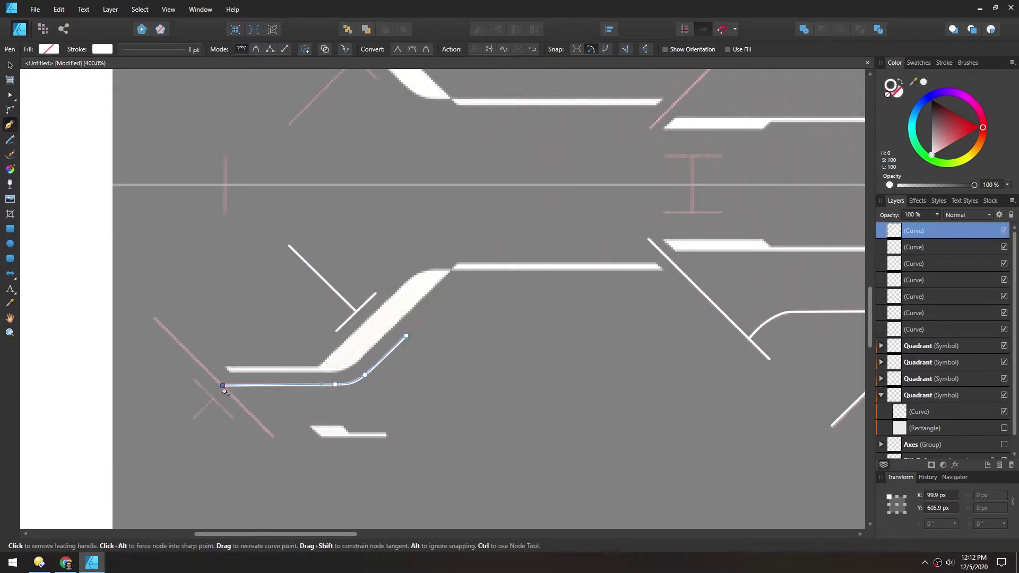
{"action": "key", "text": "Escape"}
{"action": "left_click", "coordinate": [155, 319]}
{"action": "left_click", "coordinate": [273, 437]}
{"action": "key", "text": "Escape"}
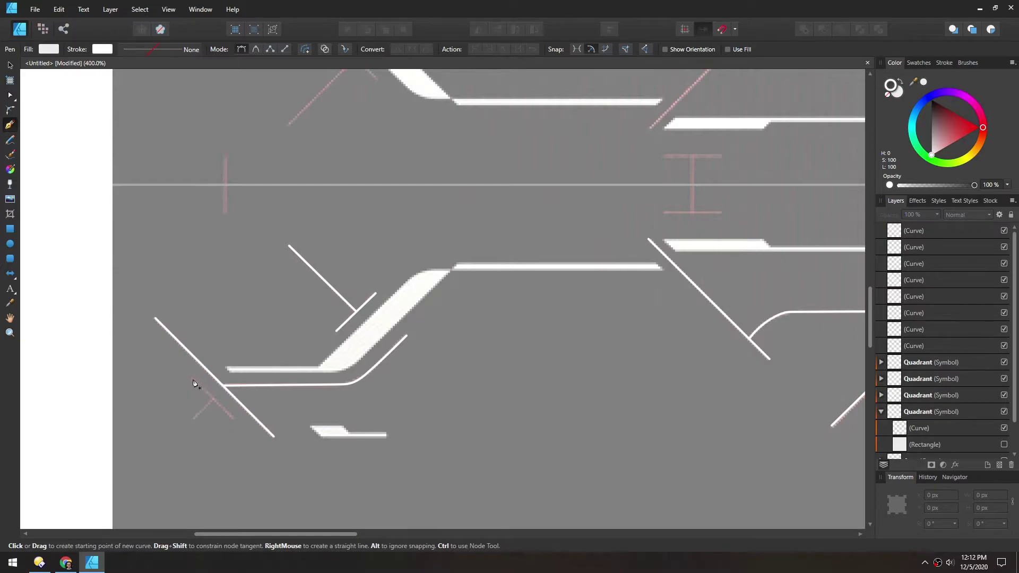
Trace the small T-shaped mark beside the outer diagonal line and the lower half of the far-left vertical tick.
{"action": "left_click", "coordinate": [193, 380]}
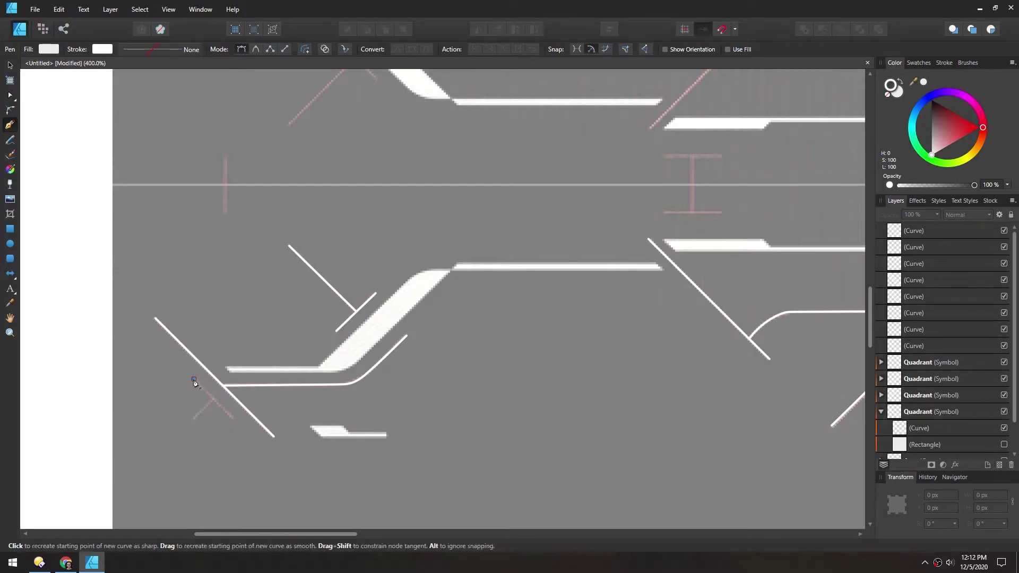
{"action": "left_click", "coordinate": [231, 417]}
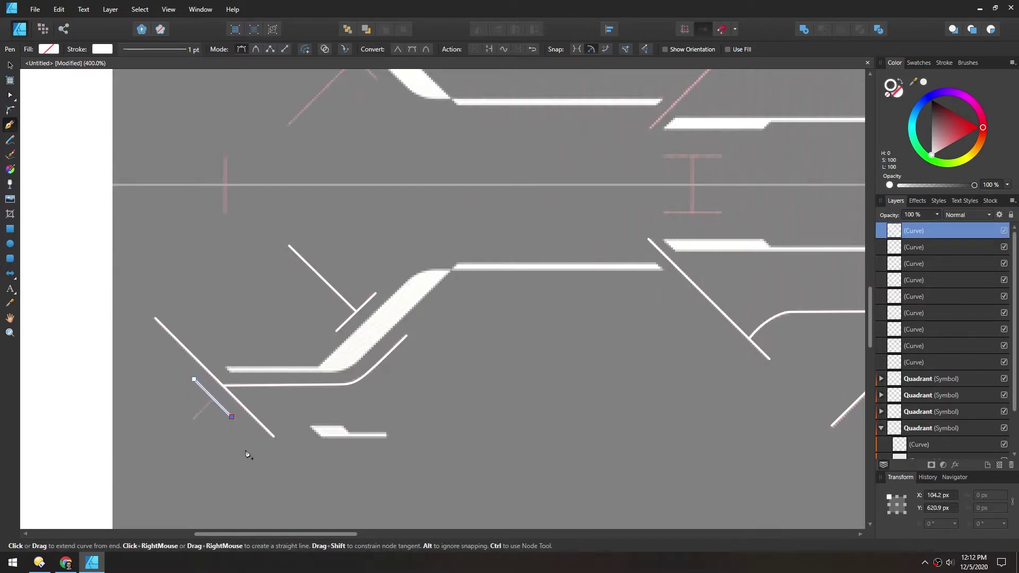
{"action": "key", "text": "Escape"}
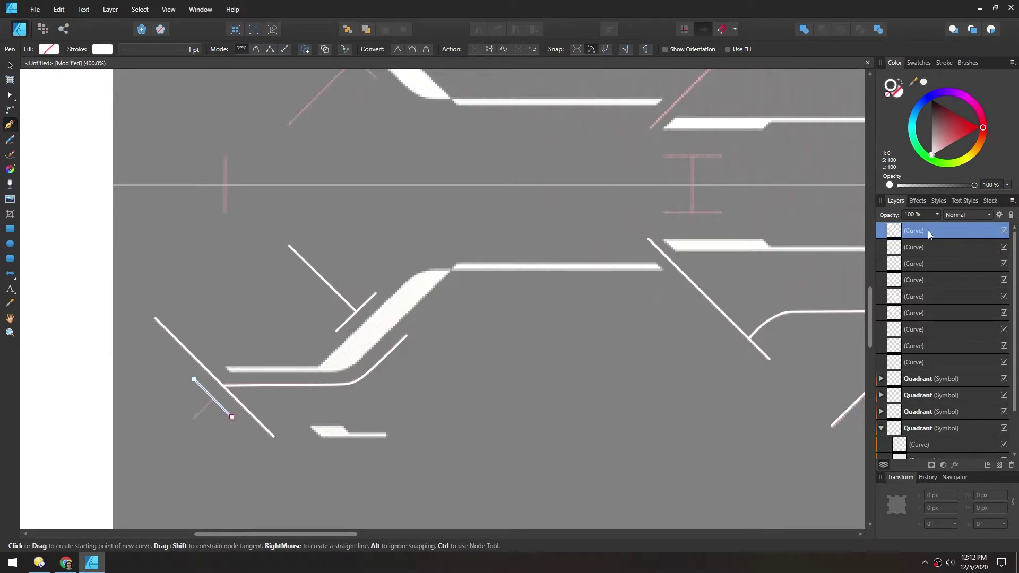
{"action": "key", "text": "ctrl+d"}
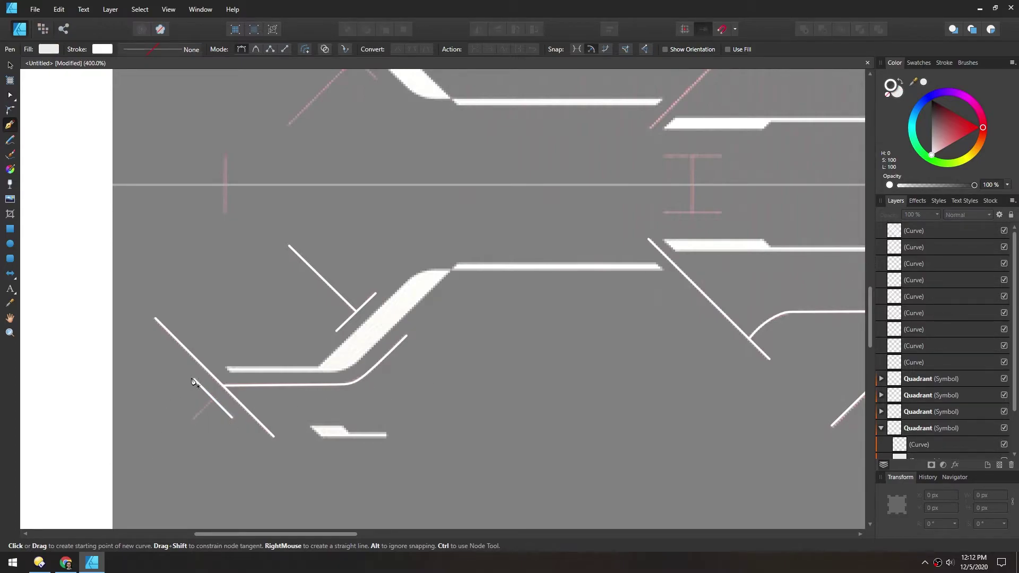
{"action": "left_click", "coordinate": [195, 418]}
{"action": "key", "text": "ctrl+d"}
{"action": "left_click", "coordinate": [225, 183]}
{"action": "left_click", "coordinate": [226, 210]}
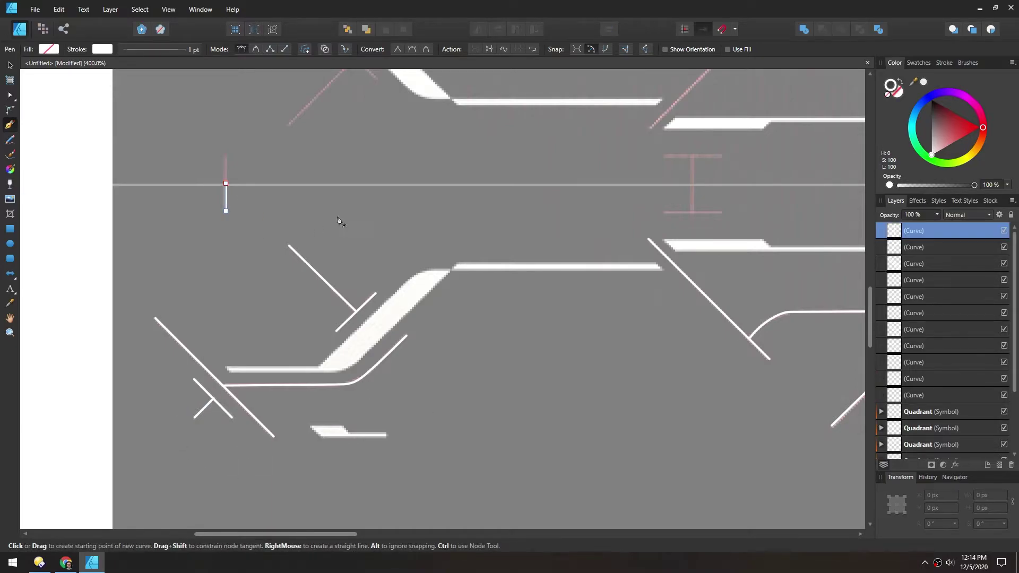
Trace the lower half of the I-shaped mark inside the left bracket: its bottom bar and the stem from the axis.
{"action": "scroll", "coordinate": [337, 220], "scroll_direction": "right", "scroll_amount": 5}
{"action": "scroll", "coordinate": [337, 220], "scroll_direction": "up", "scroll_amount": 2}
{"action": "left_click", "coordinate": [366, 283]}
{"action": "left_click", "coordinate": [424, 283]}
{"action": "key", "text": "ctrl+d"}
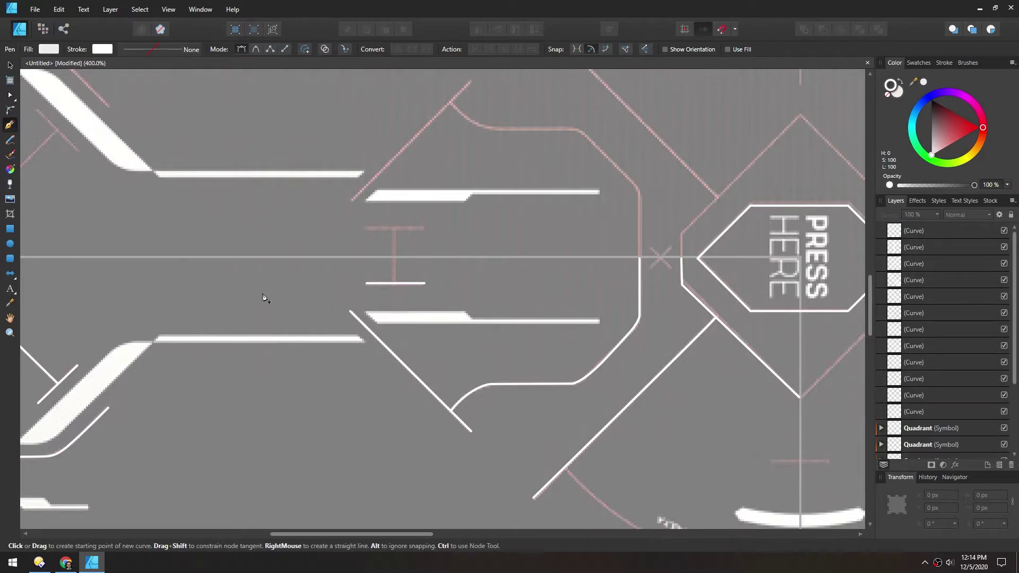
{"action": "left_click", "coordinate": [254, 402]}
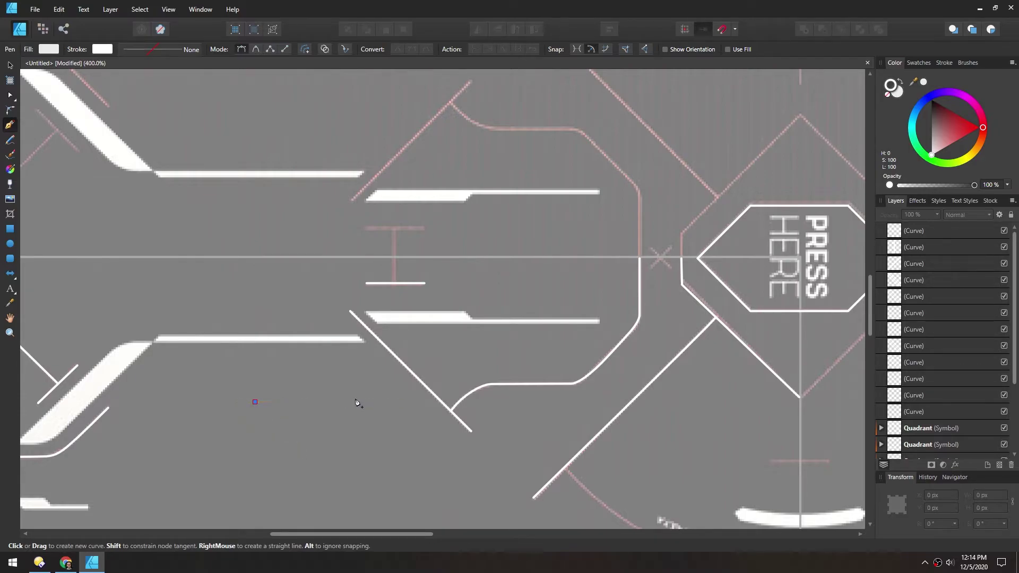
{"action": "key", "text": "Escape"}
{"action": "left_click", "coordinate": [393, 257]}
{"action": "left_click", "coordinate": [394, 283]}
{"action": "key", "text": "Escape"}
Trace the lower half of the small X between the left bracket and the diamond frame.
{"action": "scroll", "coordinate": [479, 357], "scroll_direction": "right", "scroll_amount": 5}
{"action": "left_click", "coordinate": [388, 278]}
{"action": "left_click", "coordinate": [398, 269]}
{"action": "left_click", "coordinate": [409, 278]}
{"action": "key", "text": "Escape"}
Trace the left half of the short horizontal tick below the diamond, ending on the vertical axis.
{"action": "scroll", "coordinate": [462, 278], "scroll_direction": "down", "scroll_amount": 3}
{"action": "left_click", "coordinate": [579, 316]}
{"action": "key", "text": "Escape"}
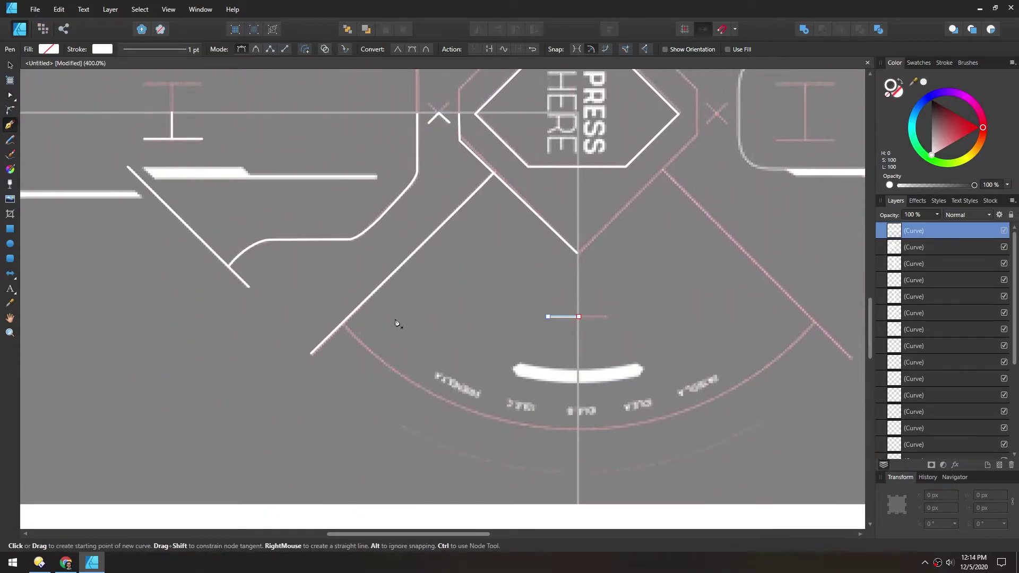
Trace the left half of the large bottom arc as a smooth curve from the diagonal spoke to the vertical axis.
{"action": "left_click", "coordinate": [344, 323]}
{"action": "left_click_drag", "start_coordinate": [579, 430], "coordinate": [690, 432]}
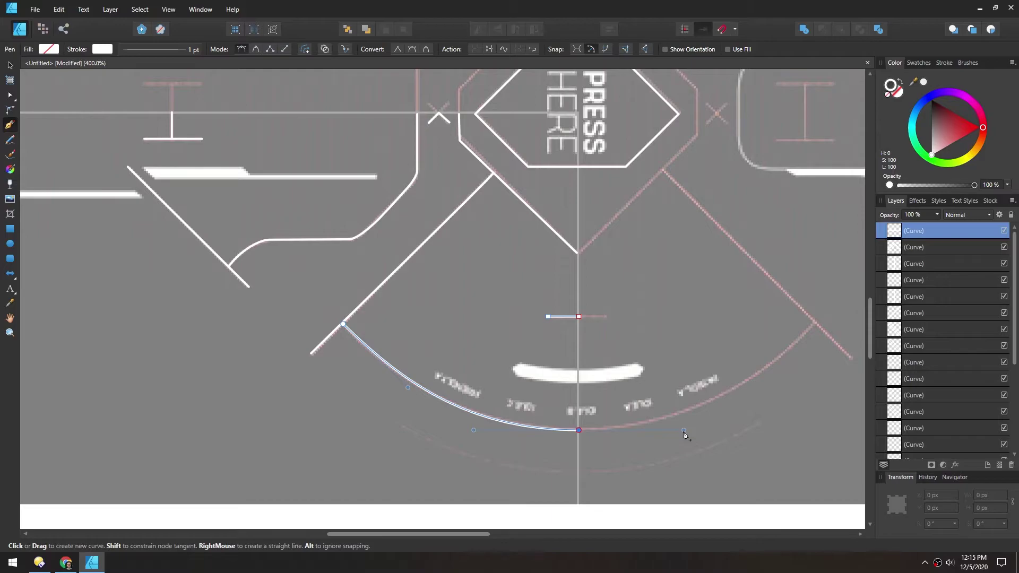
{"action": "mouse_move", "coordinate": [685, 434]}
{"action": "left_mouse_down"}
{"action": "mouse_move", "coordinate": [769, 425]}
{"action": "mouse_move", "coordinate": [632, 439]}
{"action": "mouse_move", "coordinate": [677, 429]}
{"action": "mouse_move", "coordinate": [658, 378]}
{"action": "mouse_move", "coordinate": [682, 398]}
{"action": "mouse_move", "coordinate": [614, 341]}
{"action": "mouse_move", "coordinate": [593, 341]}
{"action": "mouse_move", "coordinate": [689, 414]}
{"action": "mouse_move", "coordinate": [681, 419]}
{"action": "left_mouse_up"}
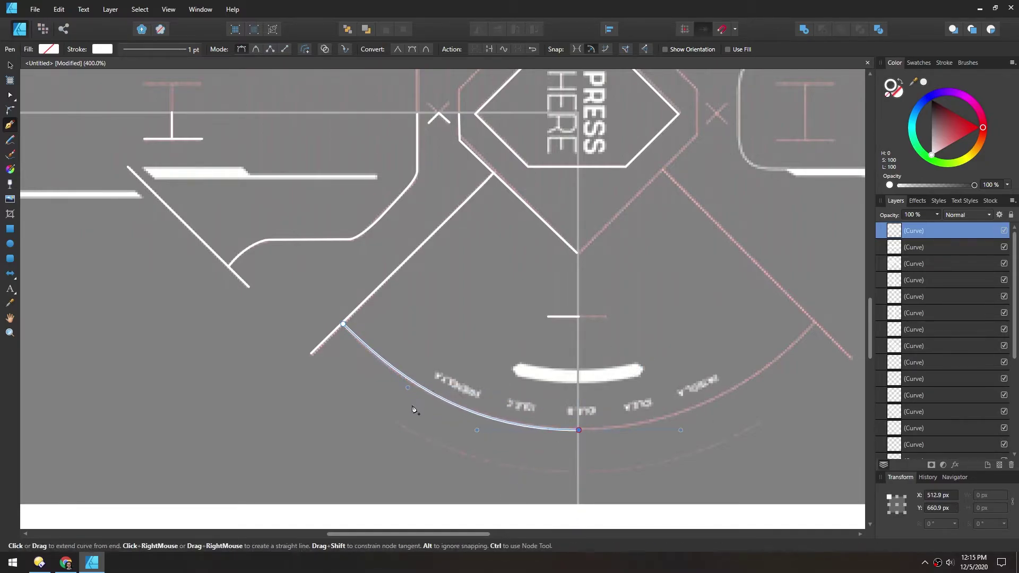
Select all the newly traced curves and move them into the lowest Quadrant symbol.
{"action": "key", "text": "a"}
{"action": "scroll", "coordinate": [521, 335], "scroll_direction": "left", "scroll_amount": 5}
{"action": "scroll", "coordinate": [405, 335], "scroll_direction": "right", "scroll_amount": 2}
{"action": "scroll", "coordinate": [350, 352], "scroll_direction": "down", "scroll_amount": 2}
{"action": "scroll", "coordinate": [947, 275], "scroll_direction": "down", "scroll_amount": 3}
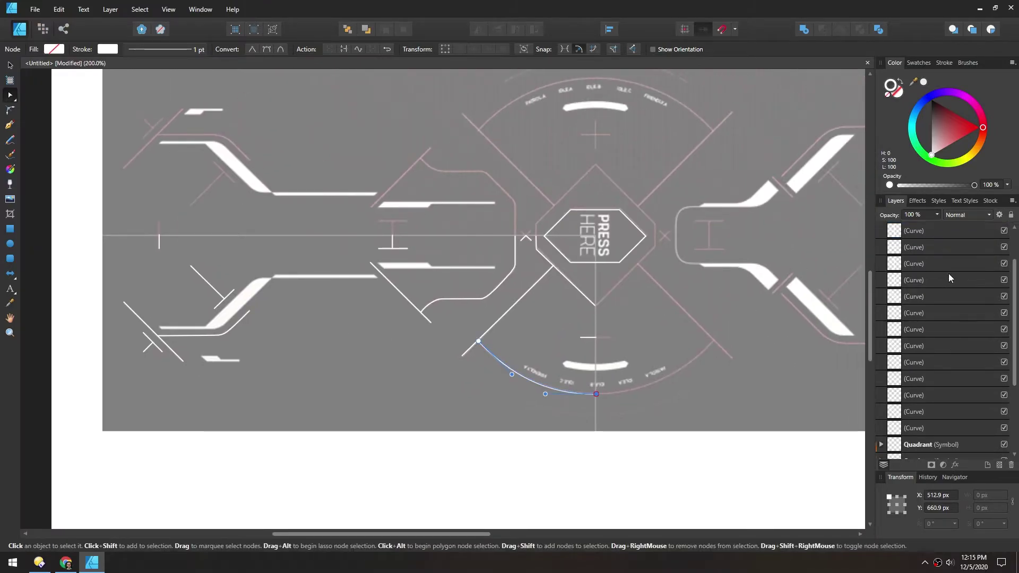
{"action": "left_click", "coordinate": [891, 379], "text": "shift"}
{"action": "scroll", "coordinate": [892, 381], "scroll_direction": "down", "scroll_amount": 1}
{"action": "left_click_drag", "start_coordinate": [897, 313], "coordinate": [904, 404]}
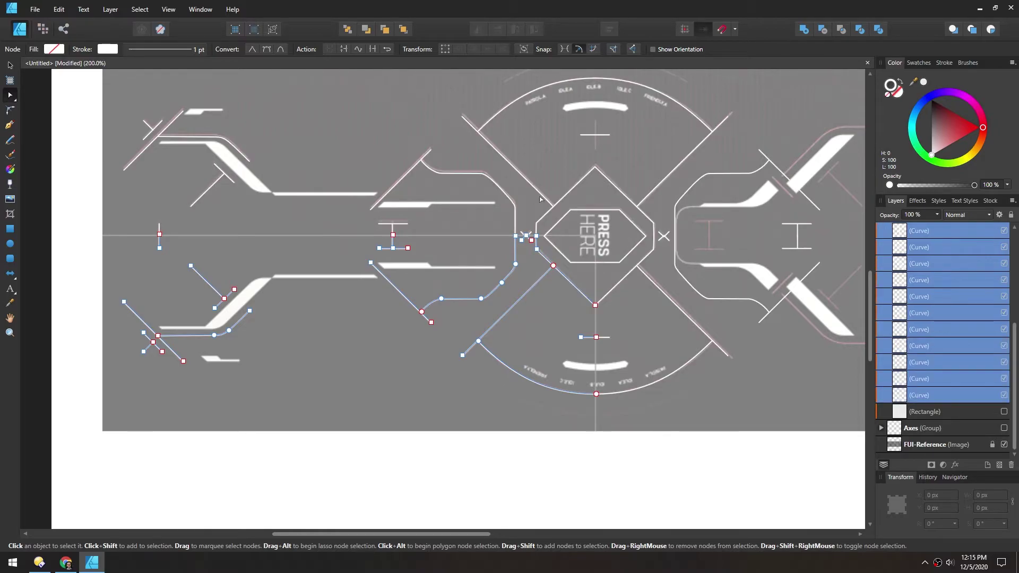
Hide the FUI-Reference image to check the mirrored linework on its own.
{"action": "key", "text": "ctrl+0"}
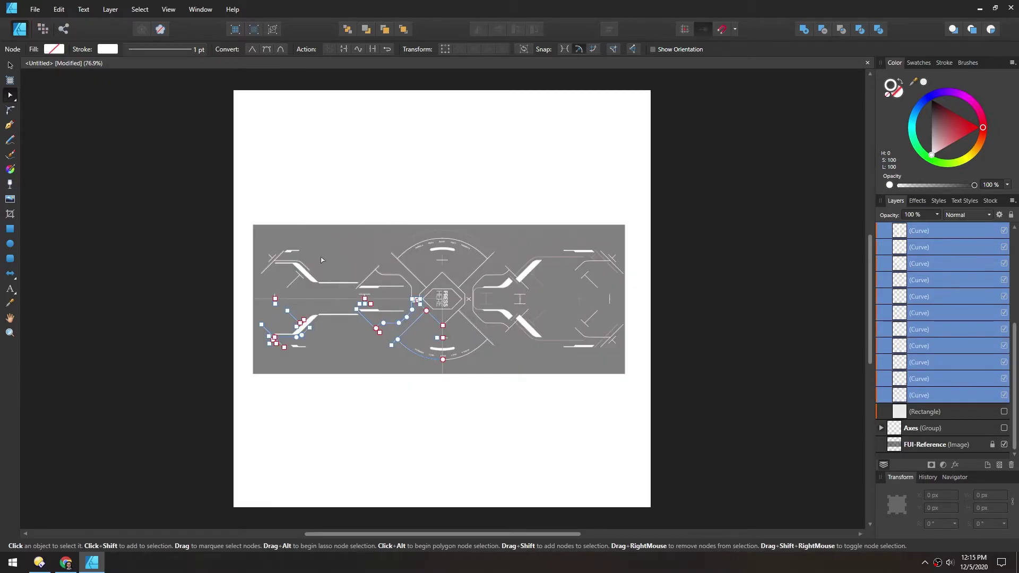
{"action": "key", "text": "ctrl+1"}
{"action": "left_click", "coordinate": [1004, 445]}
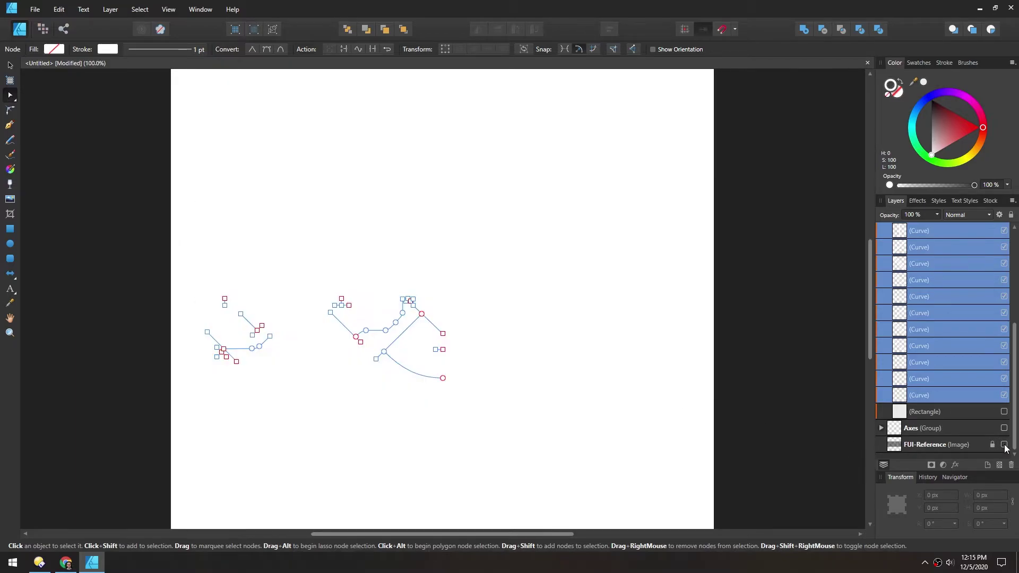
Draw a rectangle about 1096 by 1091 px covering the whole page and move it beneath all other layers.
{"action": "left_click", "coordinate": [10, 229]}
{"action": "key", "text": "ctrl+minus"}
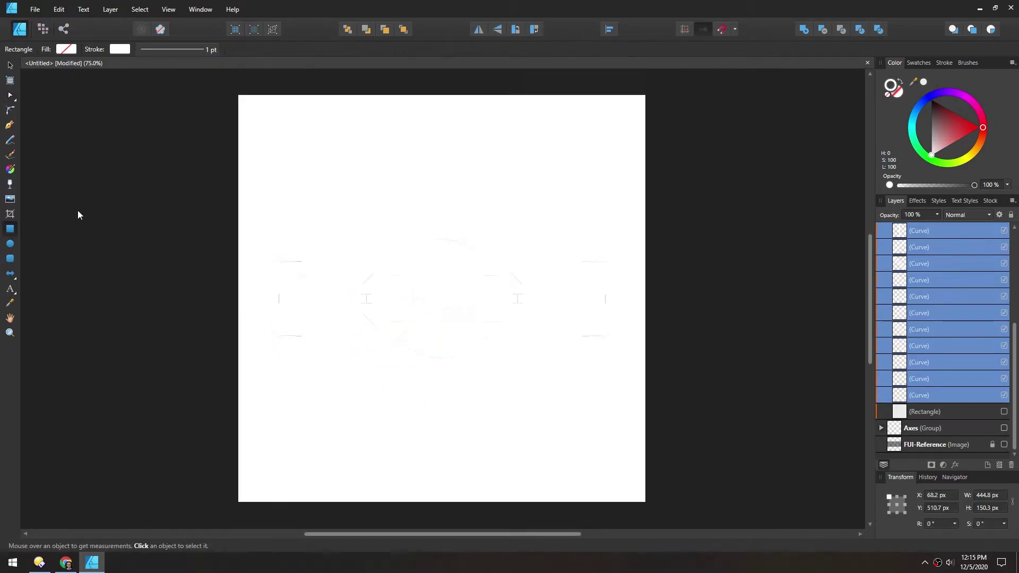
{"action": "left_click_drag", "start_coordinate": [218, 81], "coordinate": [655, 514]}
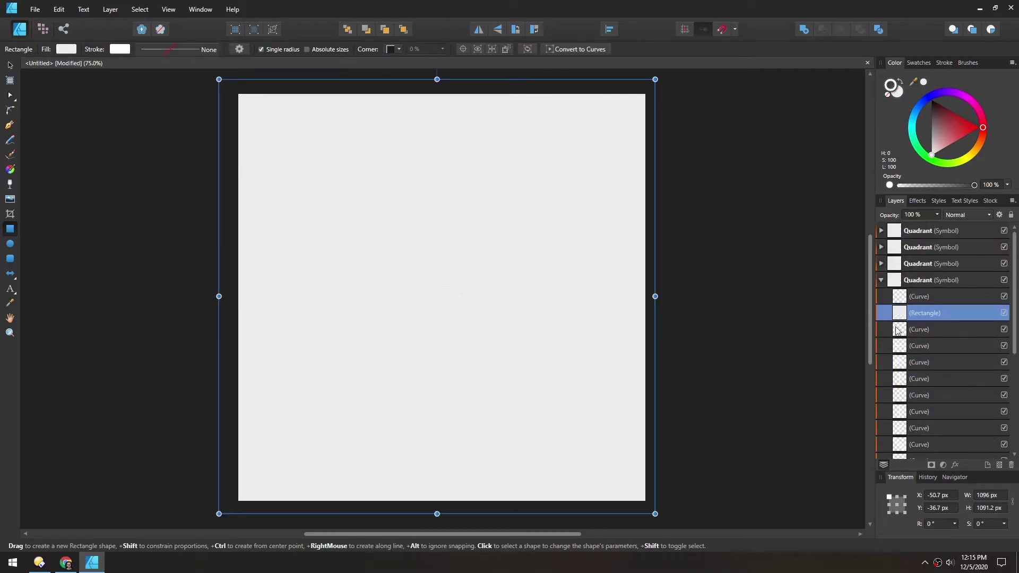
{"action": "left_click_drag", "start_coordinate": [896, 314], "coordinate": [901, 451]}
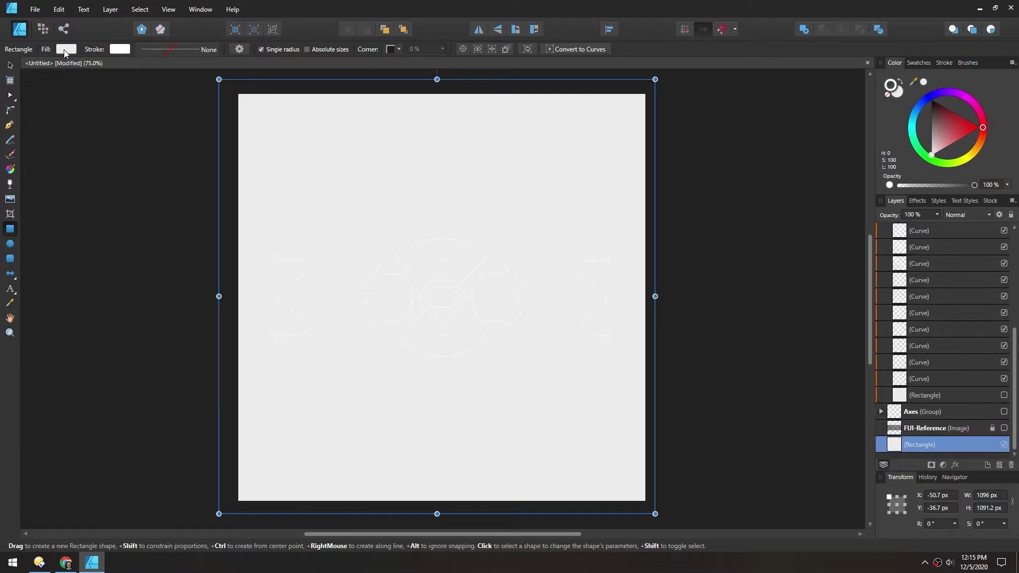
Fill the background rectangle with black and deselect it.
{"action": "left_click", "coordinate": [65, 50]}
{"action": "left_click_drag", "start_coordinate": [77, 160], "coordinate": [56, 105]}
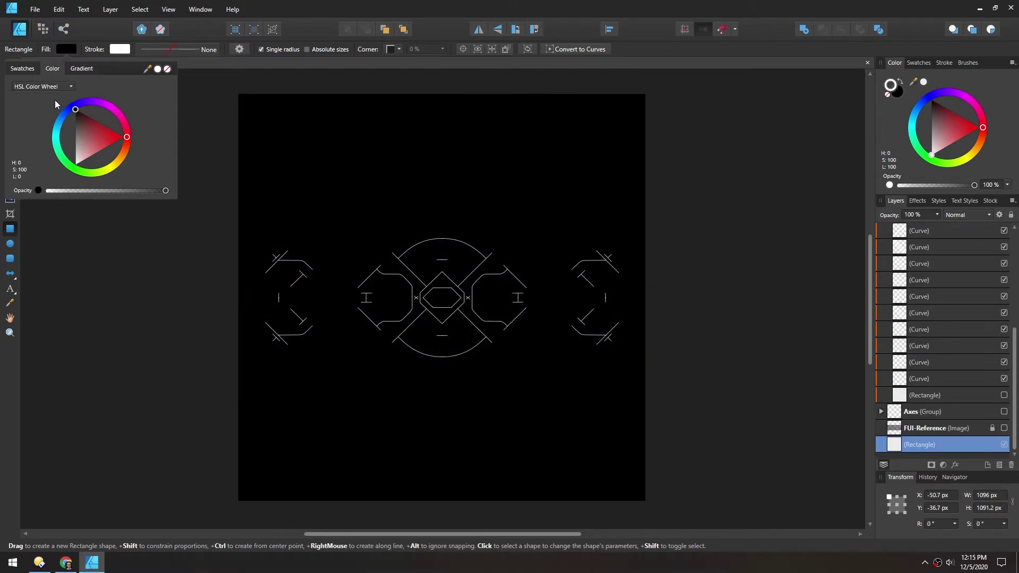
{"action": "left_click", "coordinate": [117, 250]}
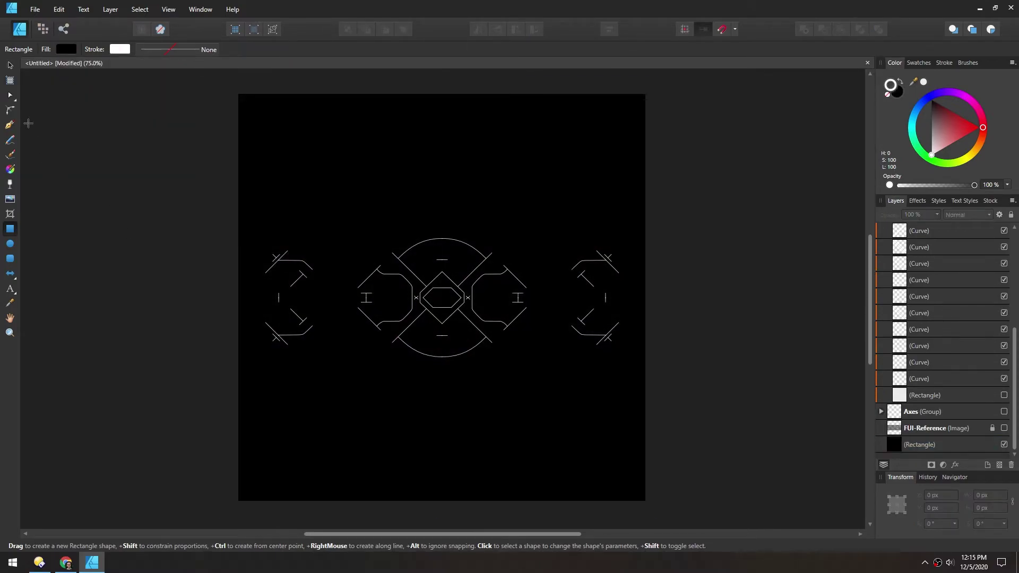
Collapse the lowest Quadrant symbol and show the FUI-Reference image over the black background.
{"action": "left_click", "coordinate": [10, 95]}
{"action": "key", "text": "ctrl+plus"}
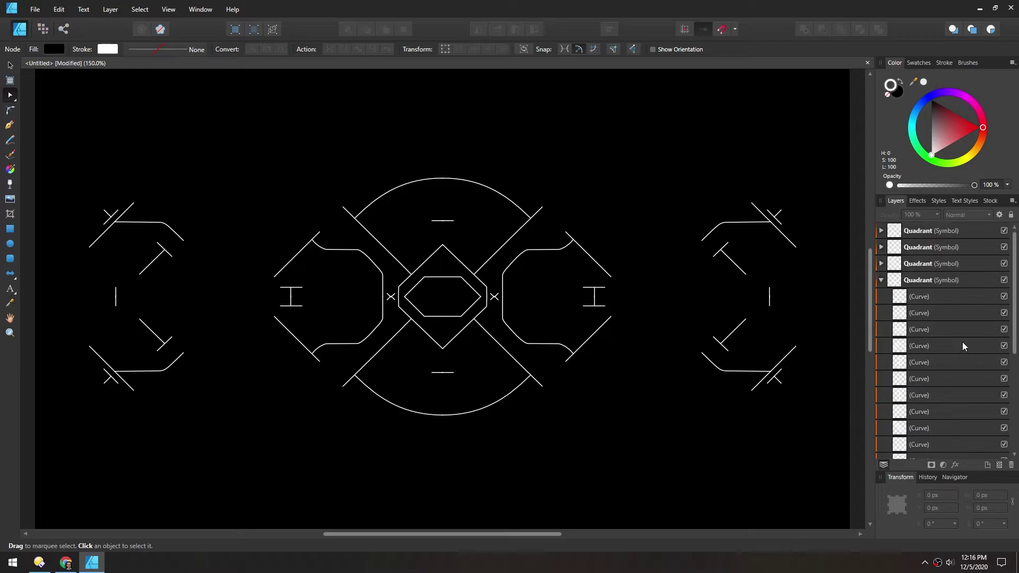
{"action": "left_click", "coordinate": [1003, 313]}
{"action": "scroll", "coordinate": [126, 377], "scroll_direction": "up", "scroll_amount": 2}
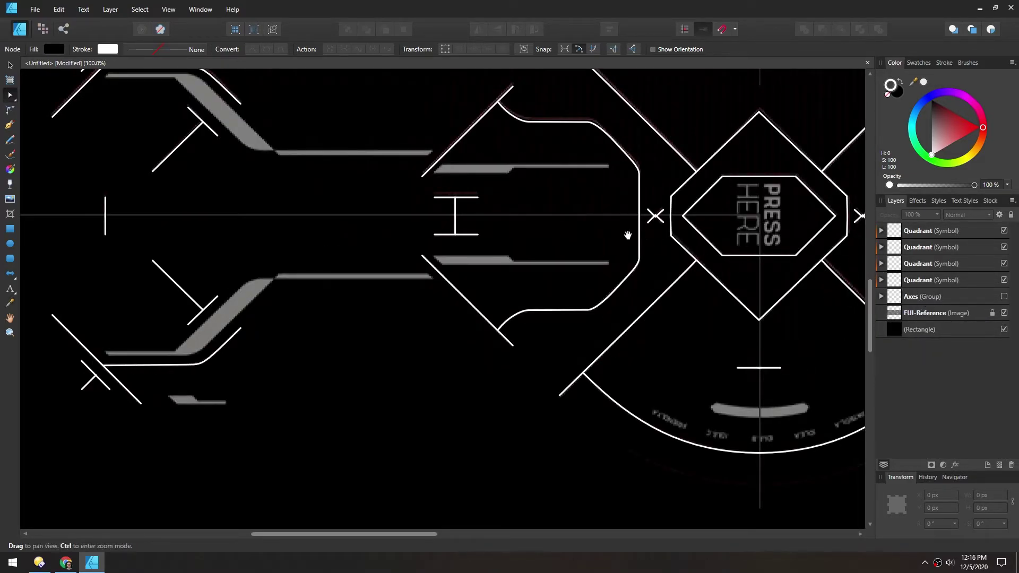
Adjust the centre node of the small X curve in the lowest Quadrant symbol so its mirrored halves meet cleanly.
{"action": "left_click_drag", "start_coordinate": [653, 265], "coordinate": [431, 292]}
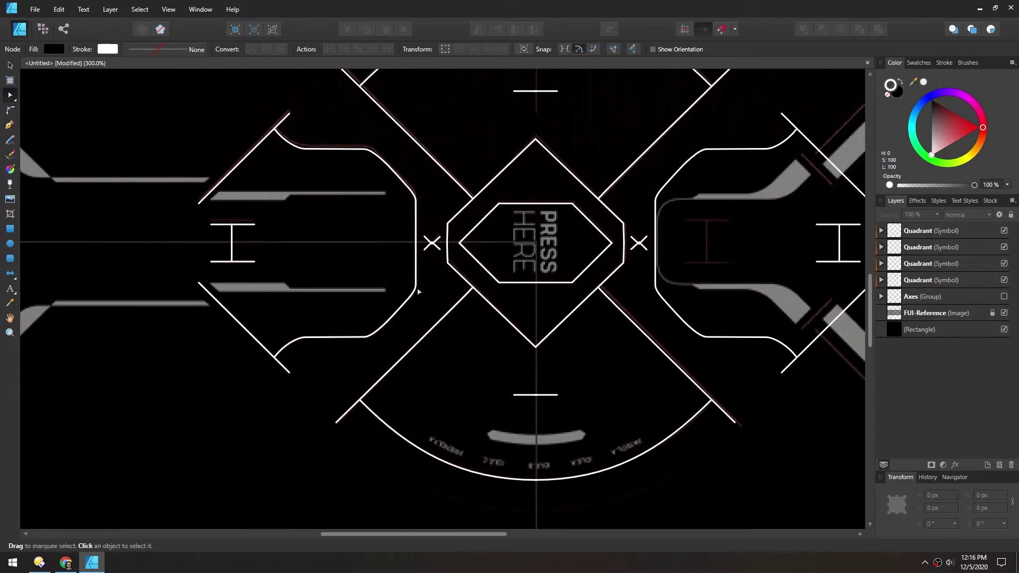
{"action": "scroll", "coordinate": [307, 251], "scroll_direction": "up", "scroll_amount": 3}
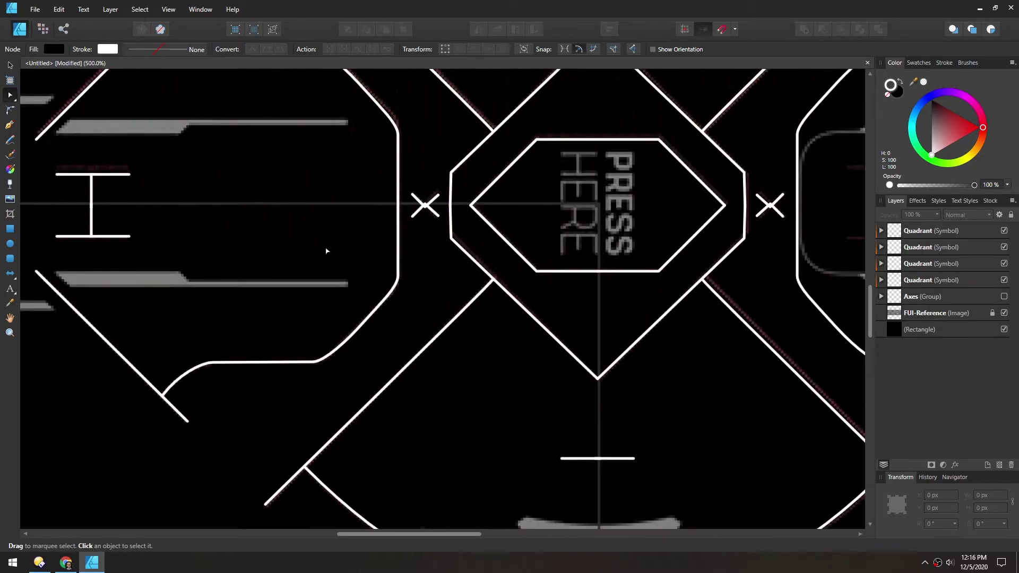
{"action": "scroll", "coordinate": [442, 289], "scroll_direction": "up", "scroll_amount": 2}
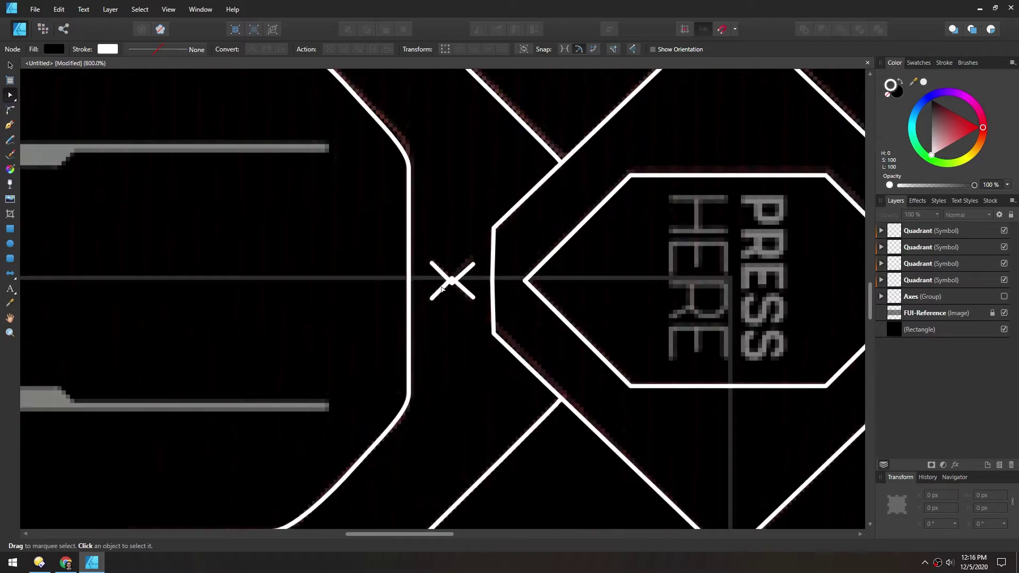
{"action": "left_click", "coordinate": [435, 297]}
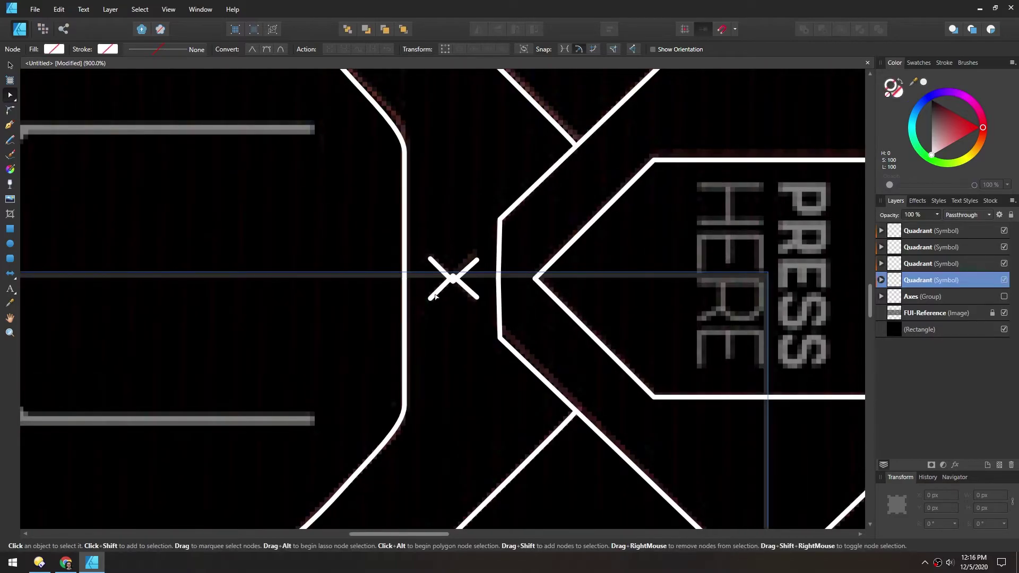
{"action": "left_click", "coordinate": [880, 280]}
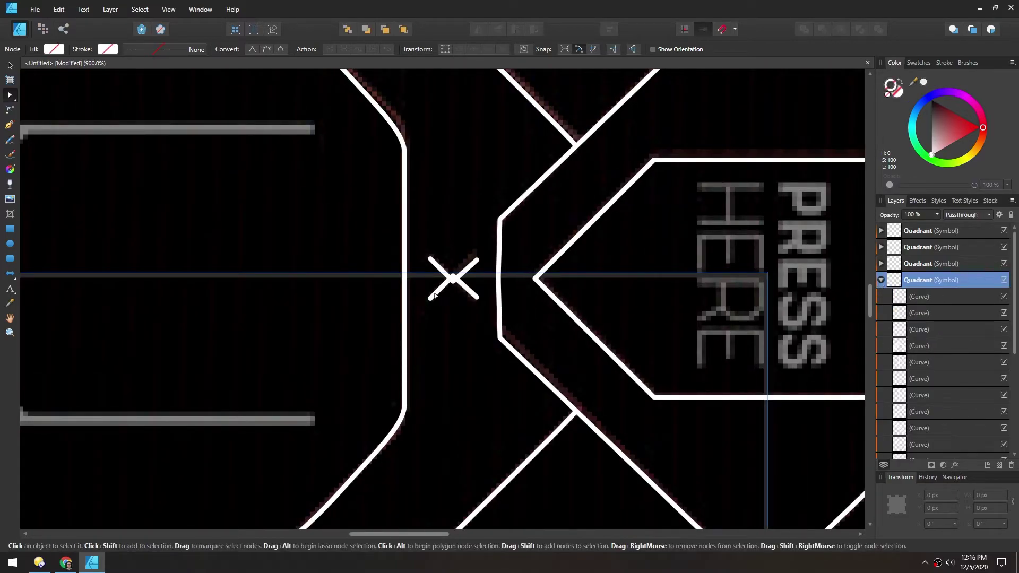
{"action": "left_click", "coordinate": [434, 296]}
{"action": "left_click_drag", "start_coordinate": [419, 322], "coordinate": [468, 244]}
{"action": "scroll", "coordinate": [445, 295], "scroll_direction": "up", "scroll_amount": 3}
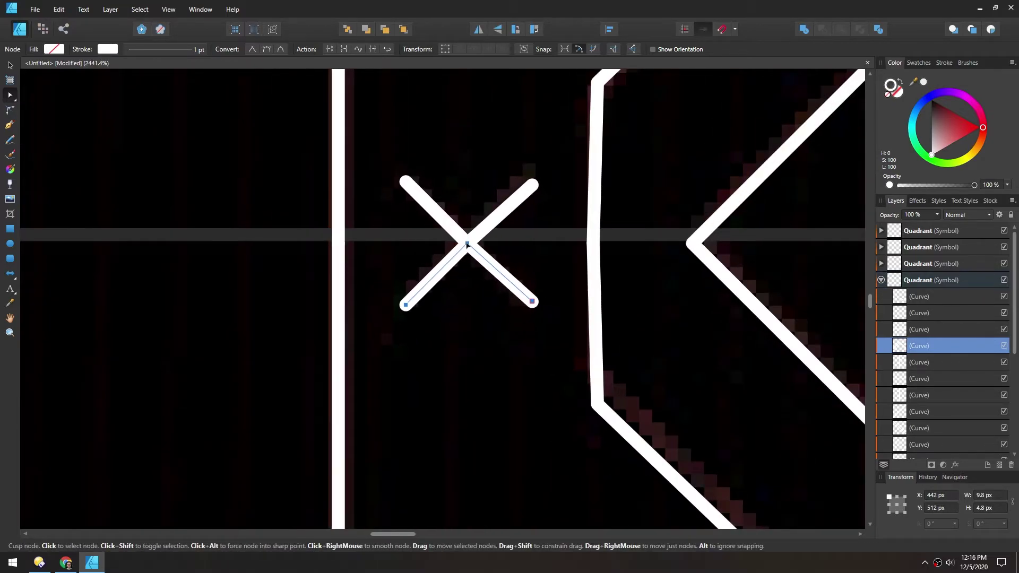
{"action": "scroll", "coordinate": [447, 354], "scroll_direction": "down", "scroll_amount": 10}
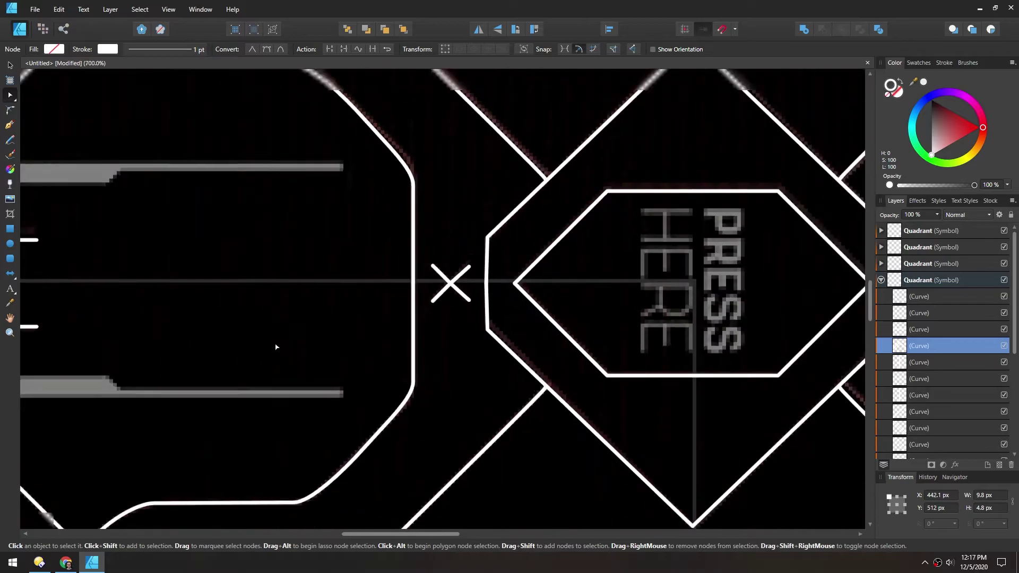
{"action": "left_click", "coordinate": [416, 330]}
{"action": "scroll", "coordinate": [416, 330], "scroll_direction": "up", "scroll_amount": 2}
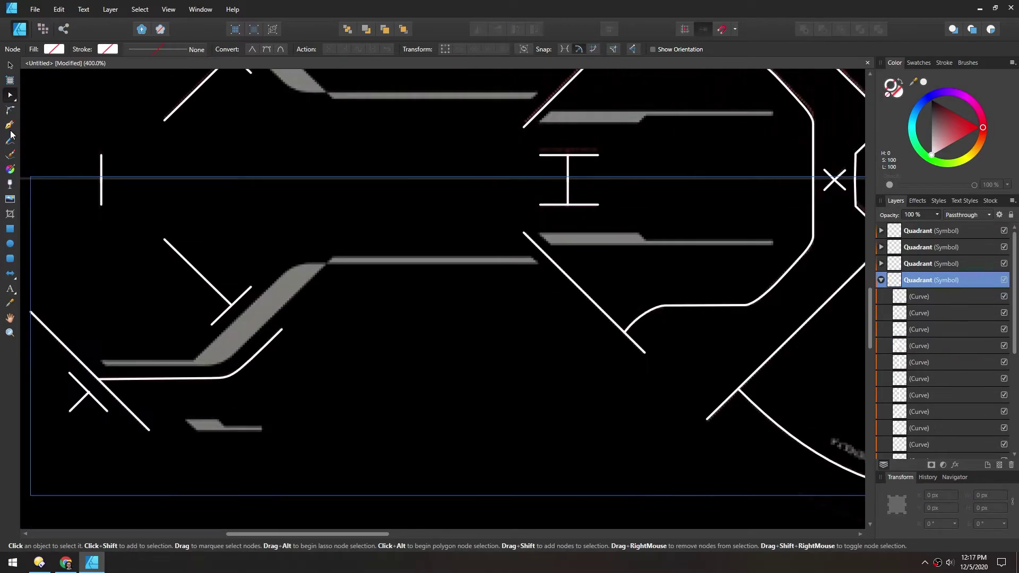
{"action": "key", "text": "p"}
{"action": "left_click", "coordinate": [452, 278]}
{"action": "left_click", "coordinate": [433, 300]}
{"action": "left_click", "coordinate": [472, 313]}
{"action": "left_click", "coordinate": [452, 278]}
{"action": "key", "text": "ctrl+z"}
{"action": "key", "text": "ctrl+z"}
{"action": "key", "text": "ctrl+z"}
{"action": "key", "text": "ctrl+z"}
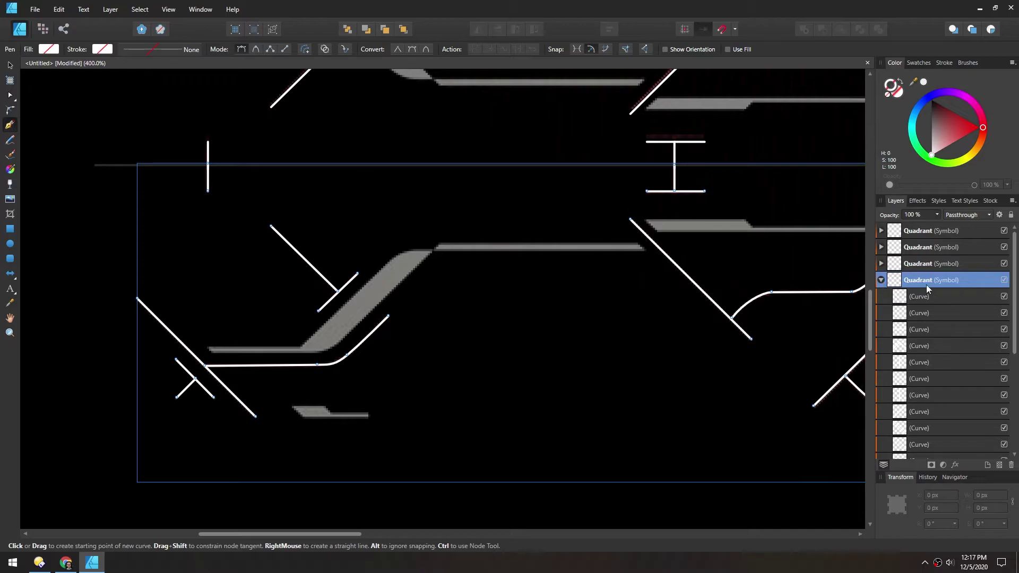
Trace the outline of the lower-left grey angled band with the Pen tool, using smooth nodes at its rounded bends.
{"action": "left_click", "coordinate": [210, 349]}
{"action": "left_click", "coordinate": [317, 351]}
{"action": "left_click_drag", "start_coordinate": [340, 340], "coordinate": [346, 333]}
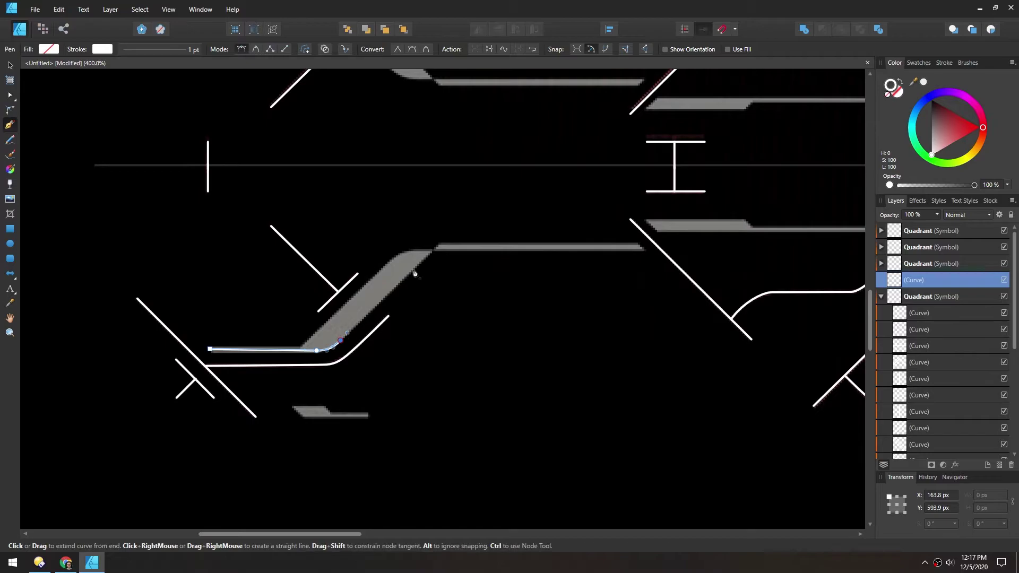
{"action": "left_click", "coordinate": [439, 245]}
{"action": "left_click", "coordinate": [639, 244]}
{"action": "left_click", "coordinate": [645, 250]}
{"action": "left_click", "coordinate": [413, 251]}
{"action": "left_click", "coordinate": [394, 258]}
{"action": "left_click", "coordinate": [301, 350]}
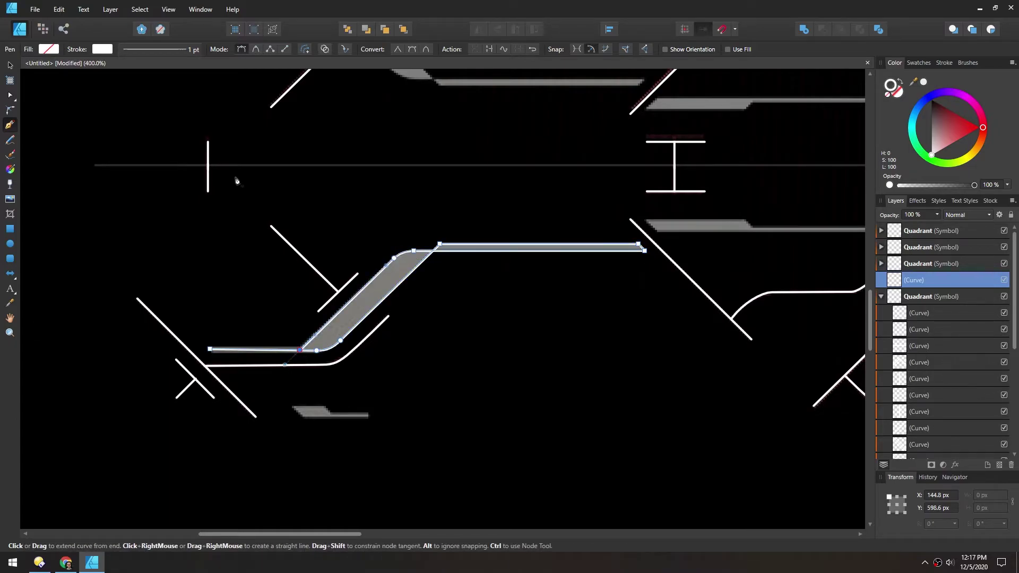
Fill the traced angled band with white and deselect it.
{"action": "left_click", "coordinate": [49, 49]}
{"action": "left_click", "coordinate": [158, 75]}
{"action": "left_click", "coordinate": [48, 53]}
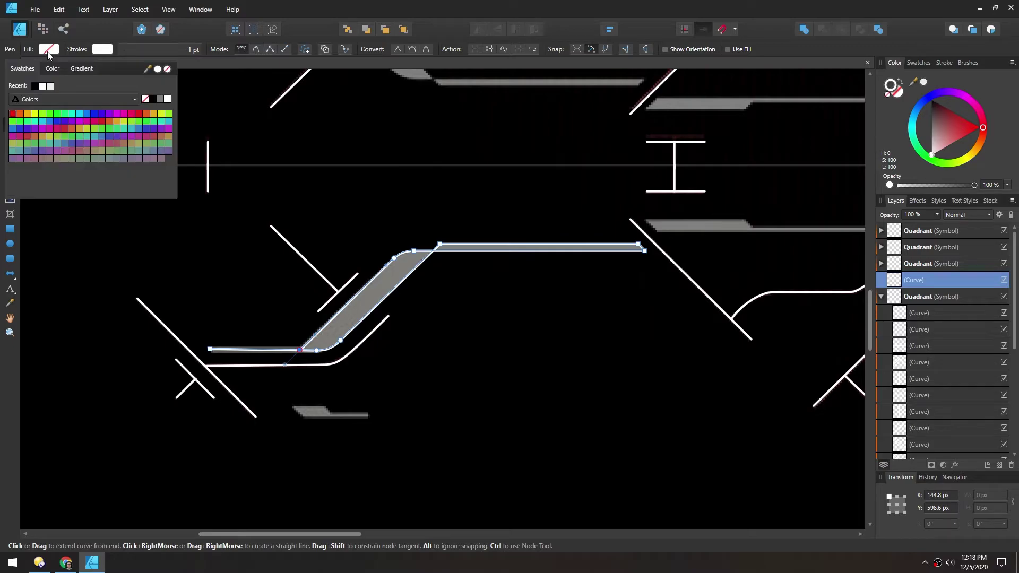
{"action": "left_click", "coordinate": [41, 87]}
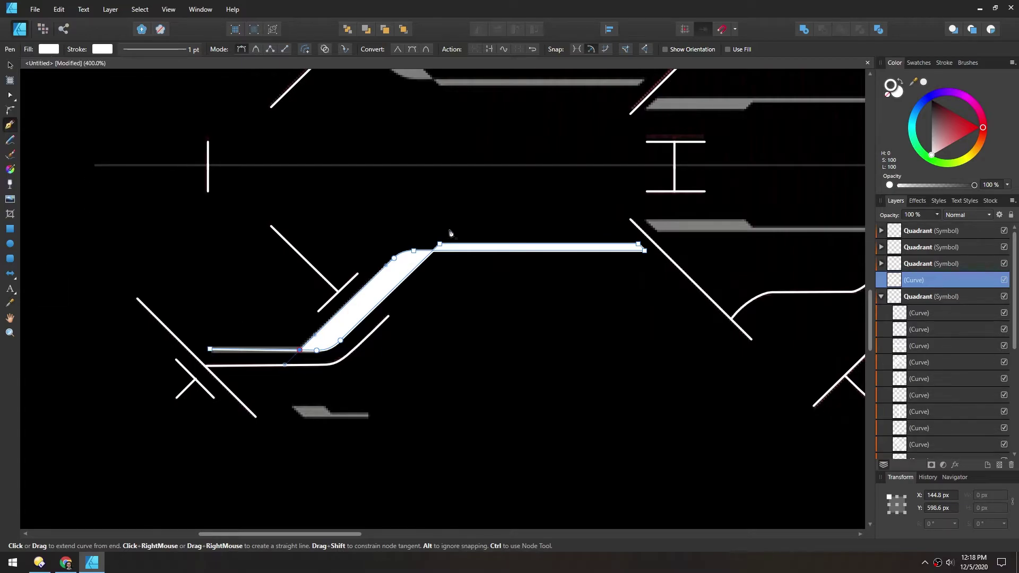
{"action": "scroll", "coordinate": [451, 297], "scroll_direction": "down", "scroll_amount": 2}
{"action": "scroll", "coordinate": [451, 297], "scroll_direction": "right", "scroll_amount": 2}
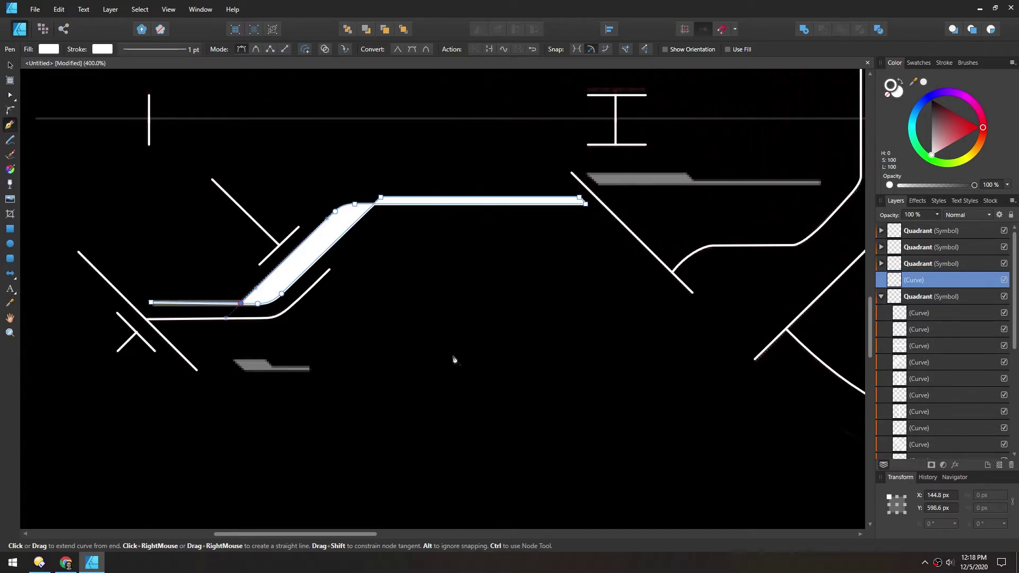
{"action": "key", "text": "space"}
{"action": "left_click_drag", "start_coordinate": [414, 359], "coordinate": [369, 302]}
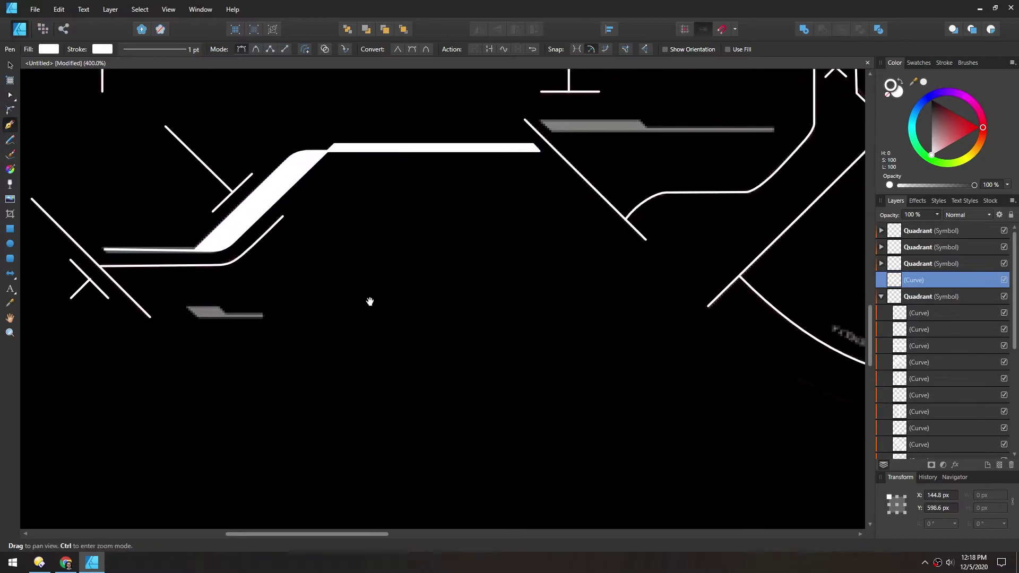
{"action": "left_click", "coordinate": [376, 259]}
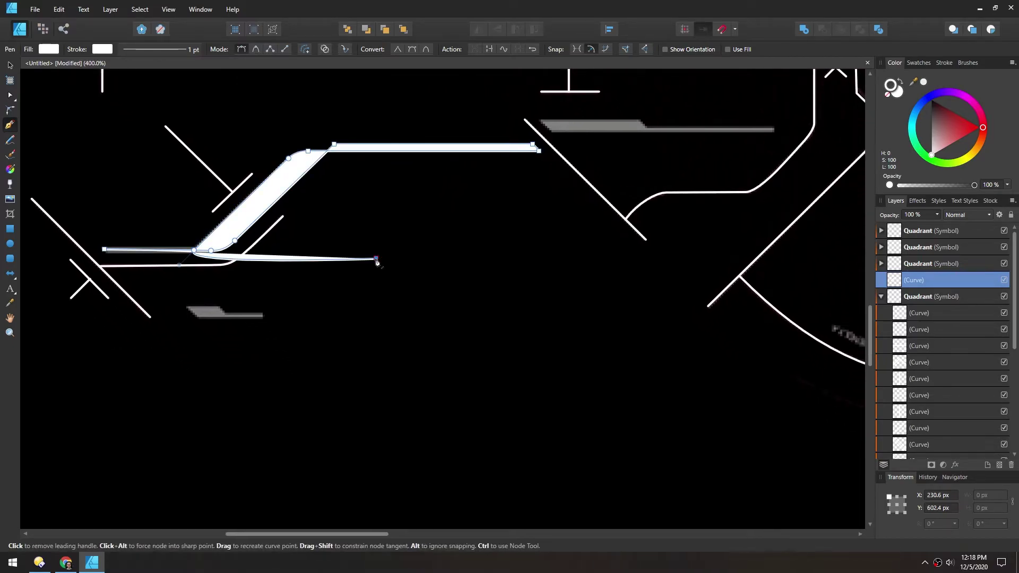
{"action": "key", "text": "ctrl+z"}
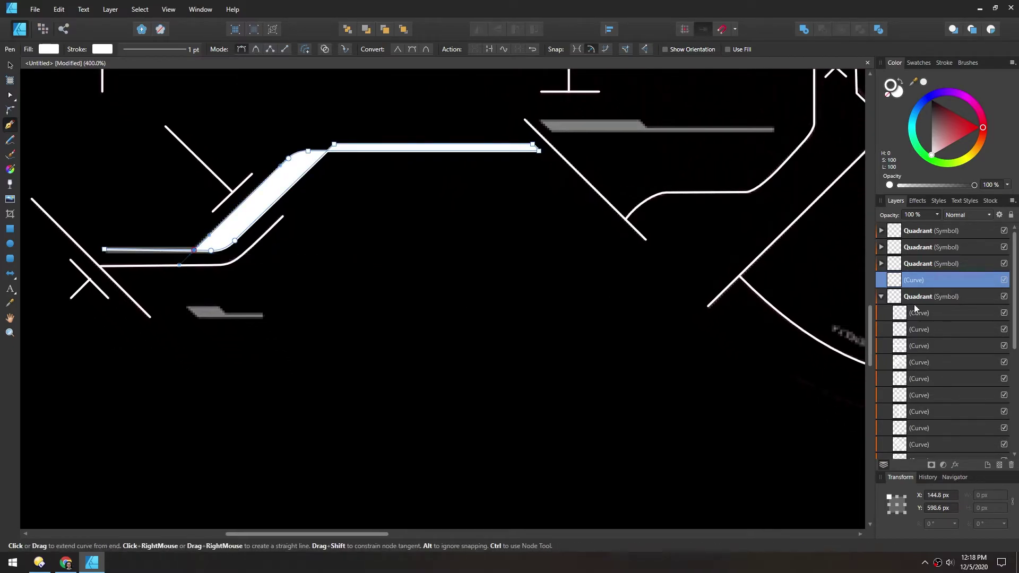
{"action": "key", "text": "Escape"}
Draw a sharp-cornered zigzag test curve of six points, about 34.5 by 17 px, in the empty area below the band.
{"action": "left_click", "coordinate": [393, 259]}
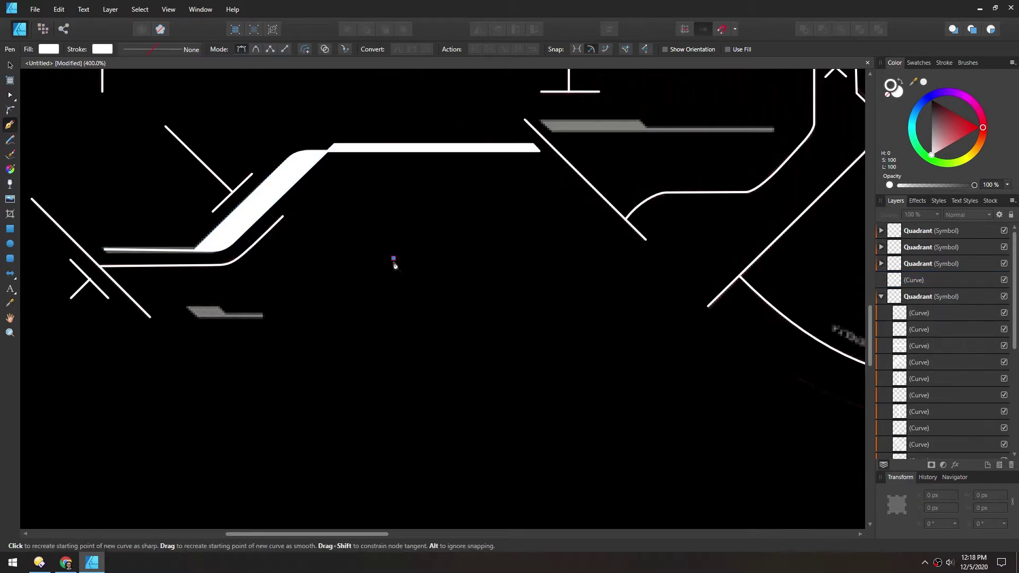
{"action": "left_click", "coordinate": [395, 283]}
{"action": "left_click", "coordinate": [417, 256]}
{"action": "left_click", "coordinate": [428, 285]}
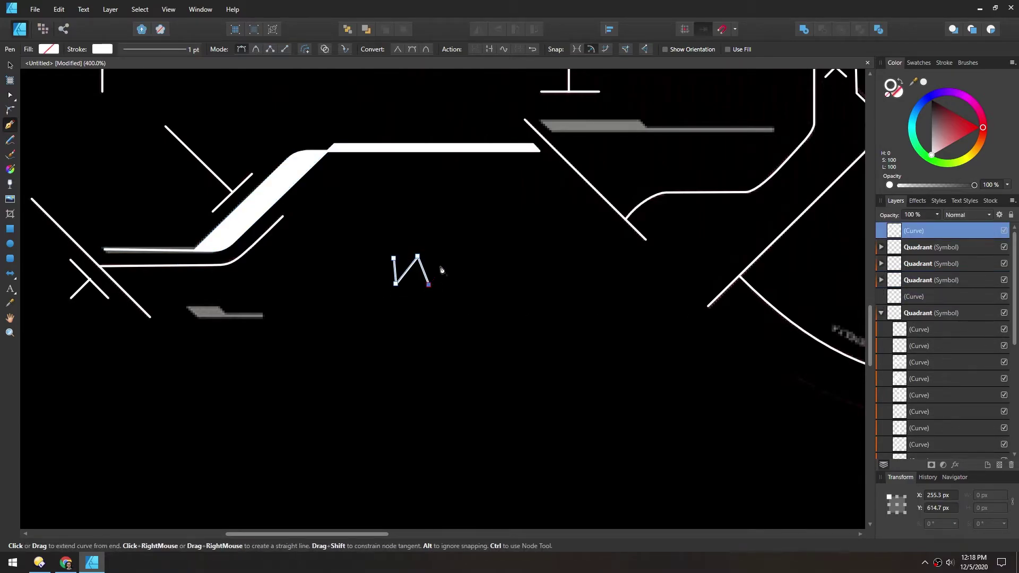
{"action": "left_click", "coordinate": [448, 254]}
{"action": "left_click", "coordinate": [455, 281]}
Draw a smooth wavy test curve below the zigzag and turn one of its nodes into a cusp with the Node tool.
{"action": "left_click_drag", "start_coordinate": [383, 345], "coordinate": [458, 323]}
{"action": "key", "text": "a"}
{"action": "left_click_drag", "start_coordinate": [432, 373], "coordinate": [439, 304]}
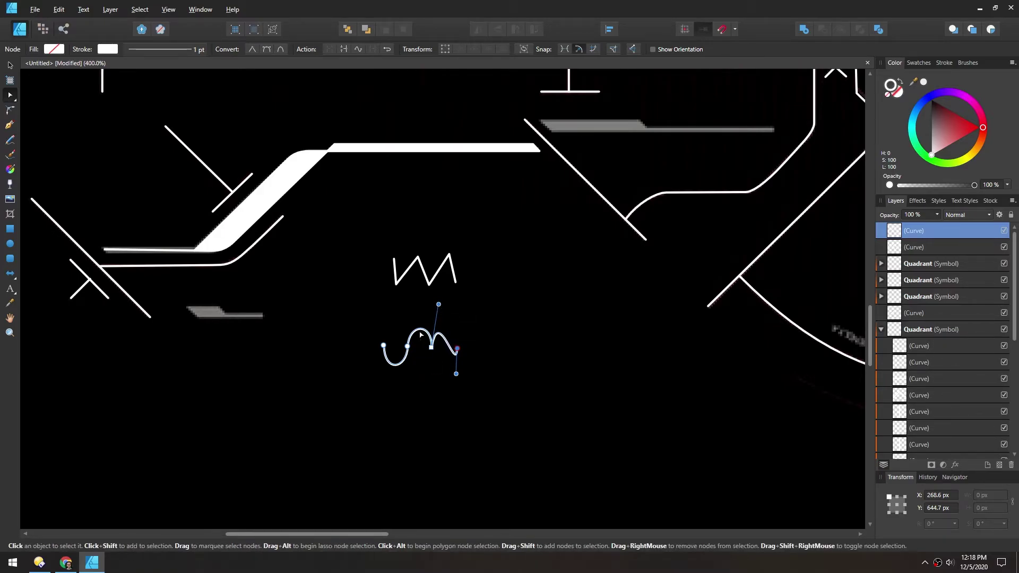
{"action": "left_click", "coordinate": [430, 286]}
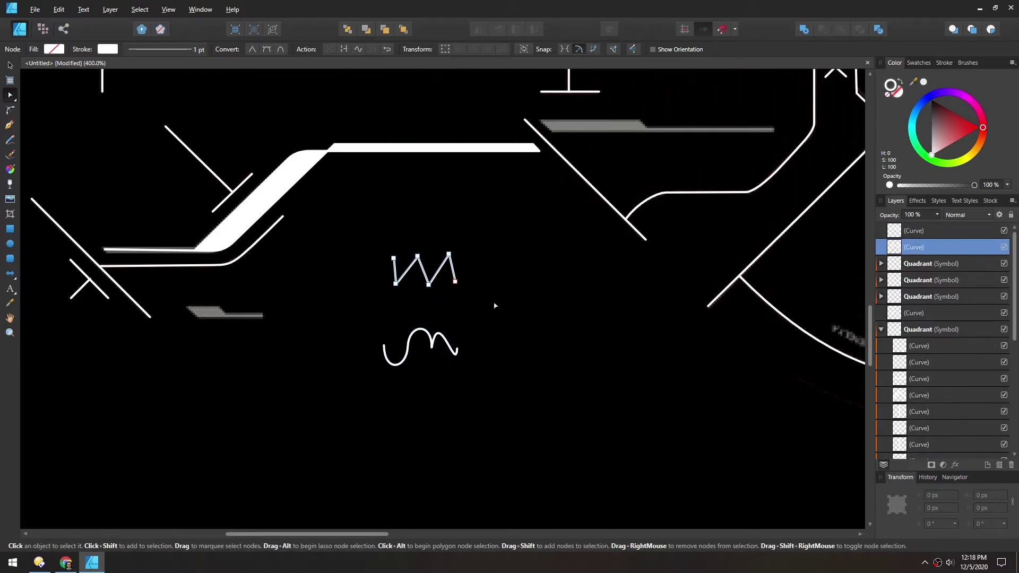
Draw a third test curve beside the wavy one, mixing sharp corners and smooth nodes in a single Pen path.
{"action": "left_click", "coordinate": [10, 125]}
{"action": "left_click", "coordinate": [879, 247], "text": "ctrl"}
{"action": "left_click", "coordinate": [503, 355]}
{"action": "left_click", "coordinate": [529, 319]}
{"action": "left_click", "coordinate": [540, 362]}
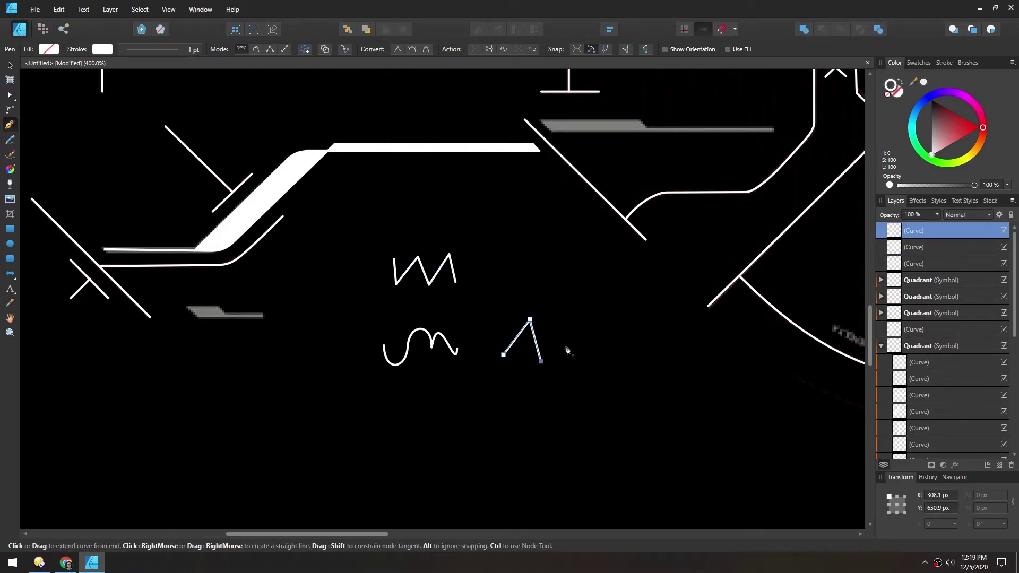
{"action": "left_click_drag", "start_coordinate": [573, 338], "coordinate": [593, 353]}
{"action": "left_click_drag", "start_coordinate": [606, 321], "coordinate": [619, 300]}
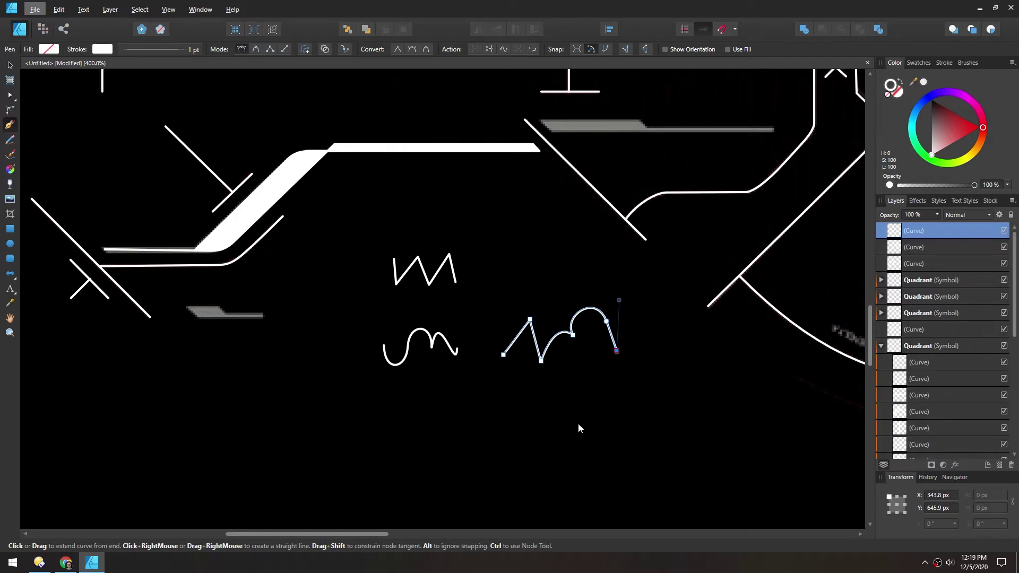
Delete the mixed, wavy and zigzag test curves.
{"action": "key", "text": "v"}
{"action": "key", "text": "Delete"}
{"action": "key", "text": "Delete"}
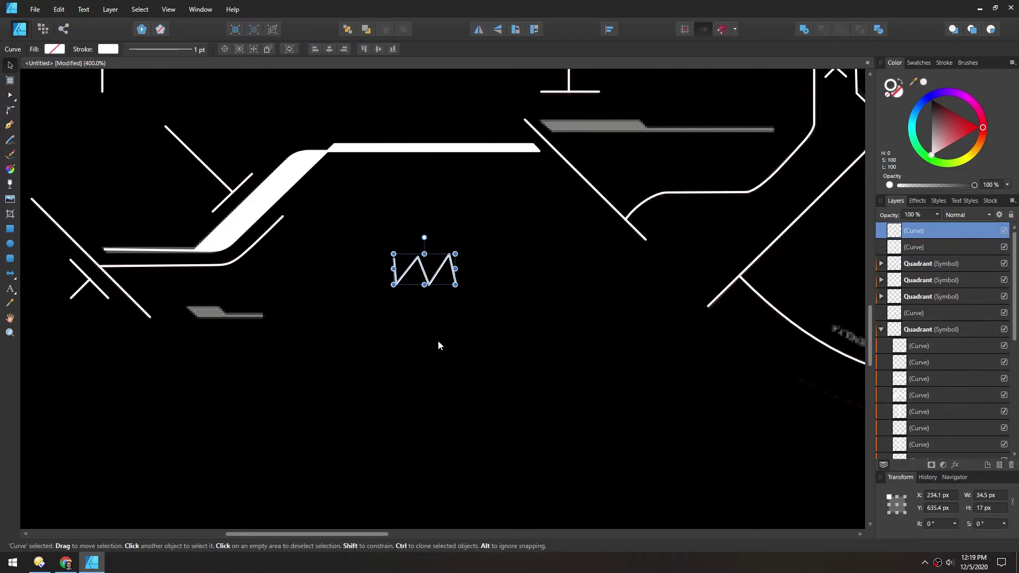
{"action": "key", "text": "Delete"}
Trace the small stepped grey bar below the angled band with the Pen tool and fill it with white.
{"action": "scroll", "coordinate": [141, 175], "scroll_direction": "up", "scroll_amount": 2}
{"action": "scroll", "coordinate": [140, 175], "scroll_direction": "left", "scroll_amount": 4}
{"action": "key", "text": "p"}
{"action": "left_click", "coordinate": [304, 352]}
{"action": "left_click", "coordinate": [315, 362]}
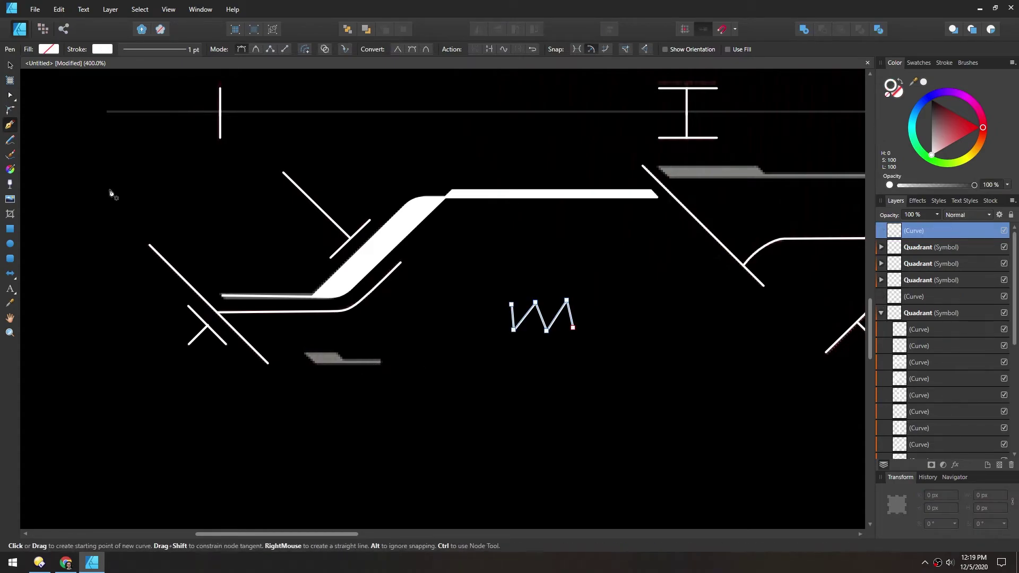
{"action": "left_click", "coordinate": [381, 361]}
{"action": "left_click", "coordinate": [338, 353]}
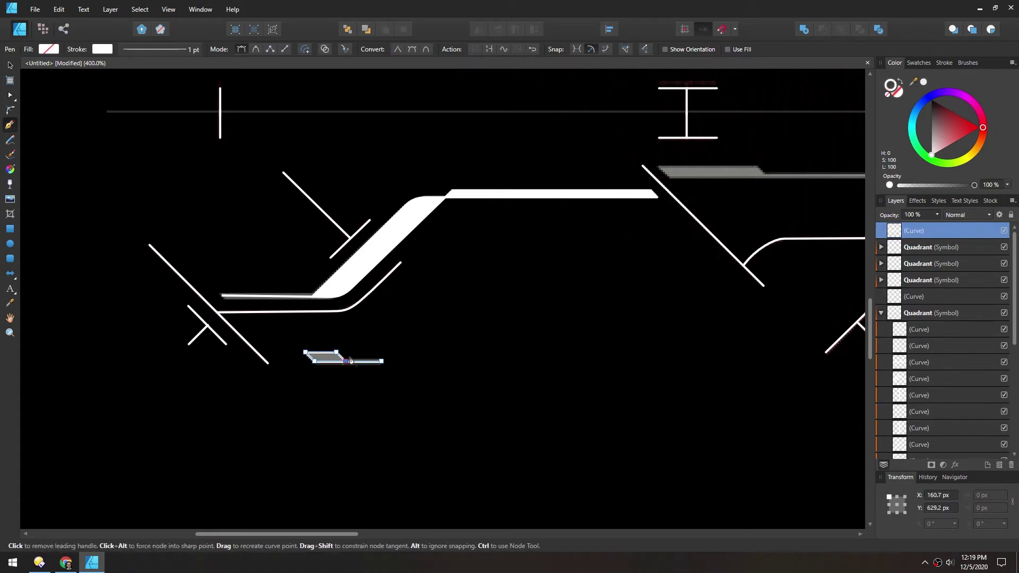
{"action": "left_click", "coordinate": [49, 48]}
{"action": "left_click", "coordinate": [158, 69]}
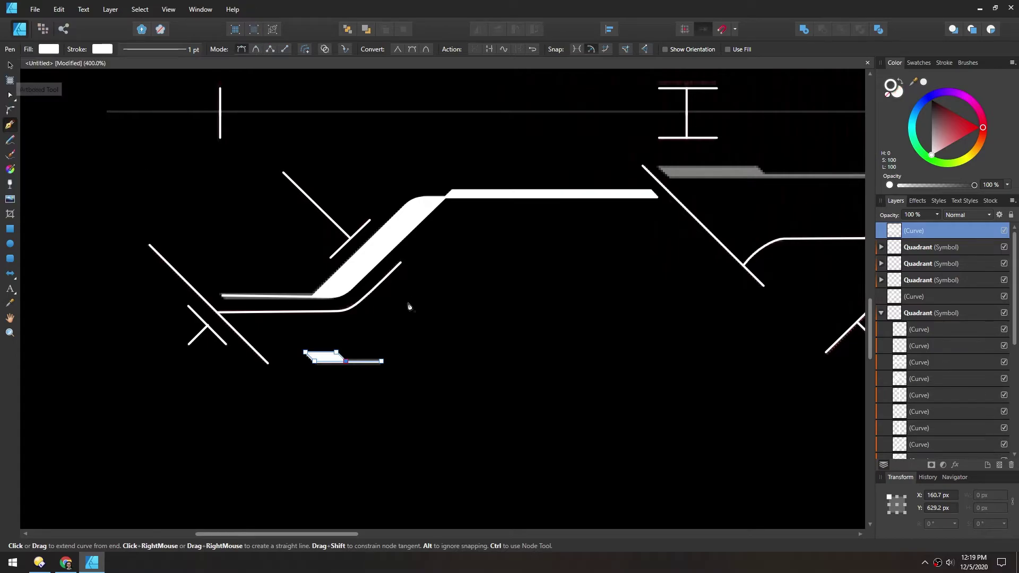
Trace the lower stepped grey bar inside the left octagonal frame with the Pen tool, about 110 by 4.5 px.
{"action": "scroll", "coordinate": [257, 334], "scroll_direction": "right", "scroll_amount": 10}
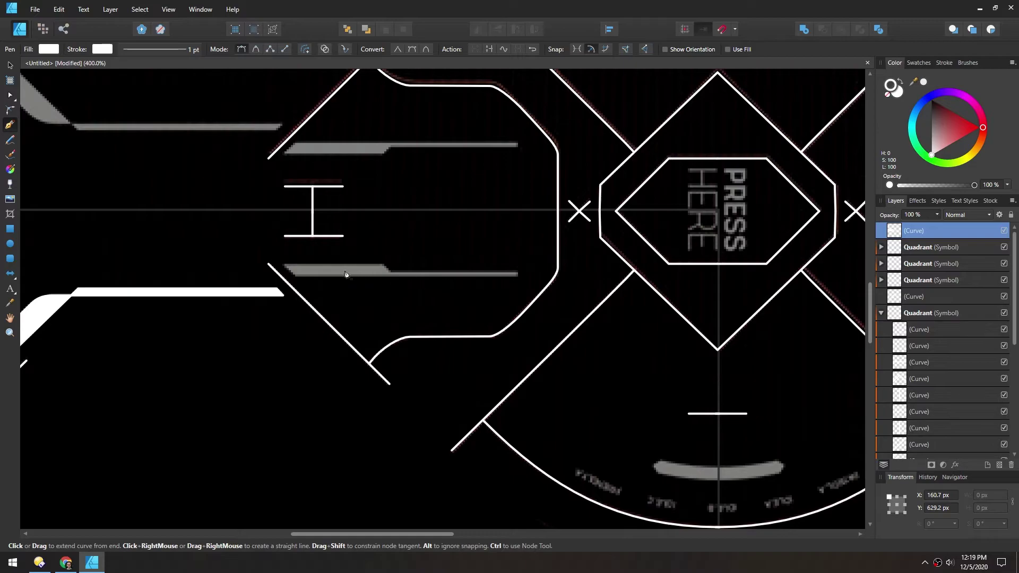
{"action": "key", "text": "Escape"}
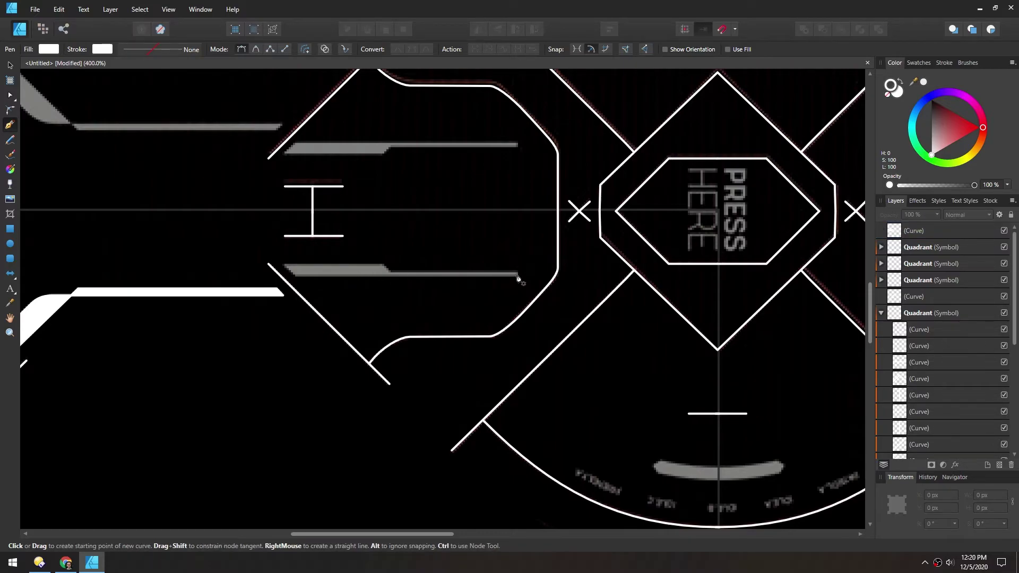
{"action": "left_click", "coordinate": [518, 275]}
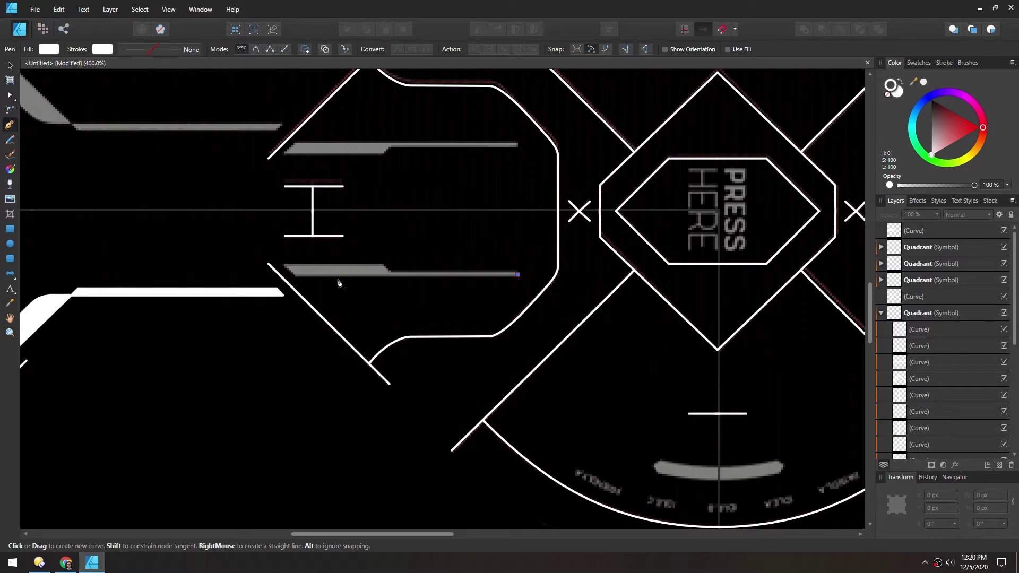
{"action": "left_click", "coordinate": [293, 274]}
{"action": "left_click", "coordinate": [284, 264]}
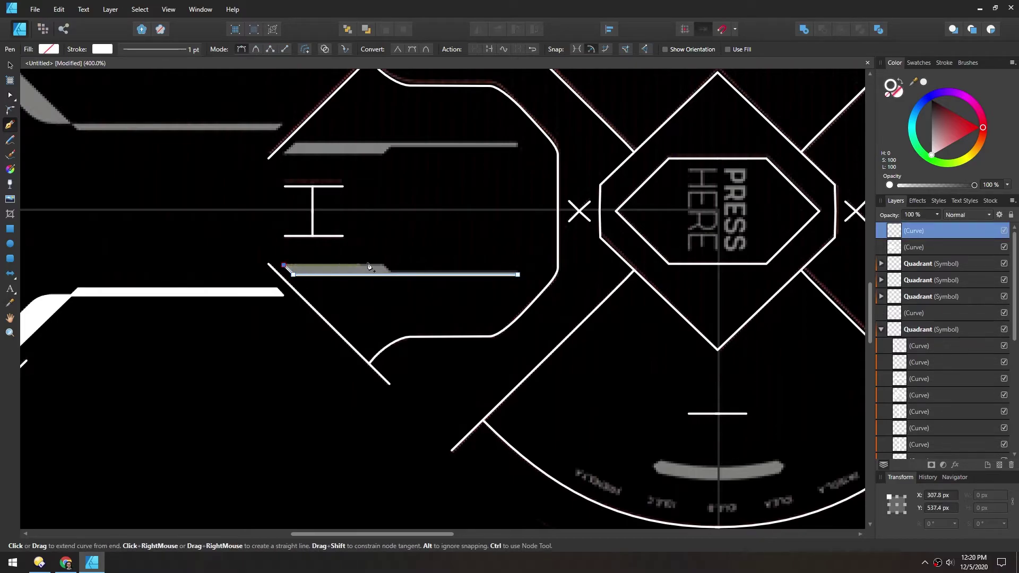
{"action": "left_click", "coordinate": [384, 265]}
{"action": "left_click", "coordinate": [392, 274]}
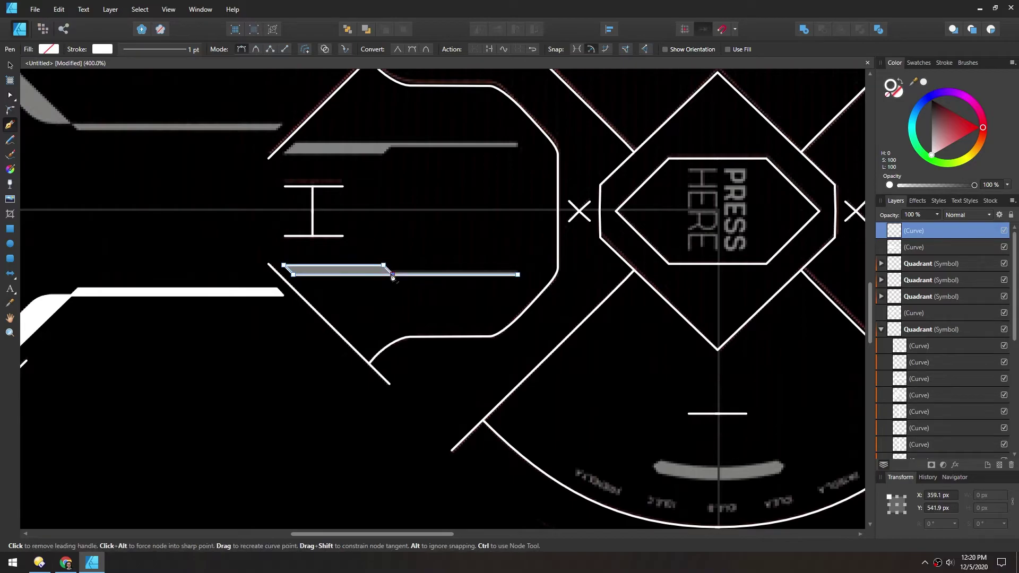
Fill the traced bar inside the octagonal frame with white and deselect it.
{"action": "left_click", "coordinate": [54, 49]}
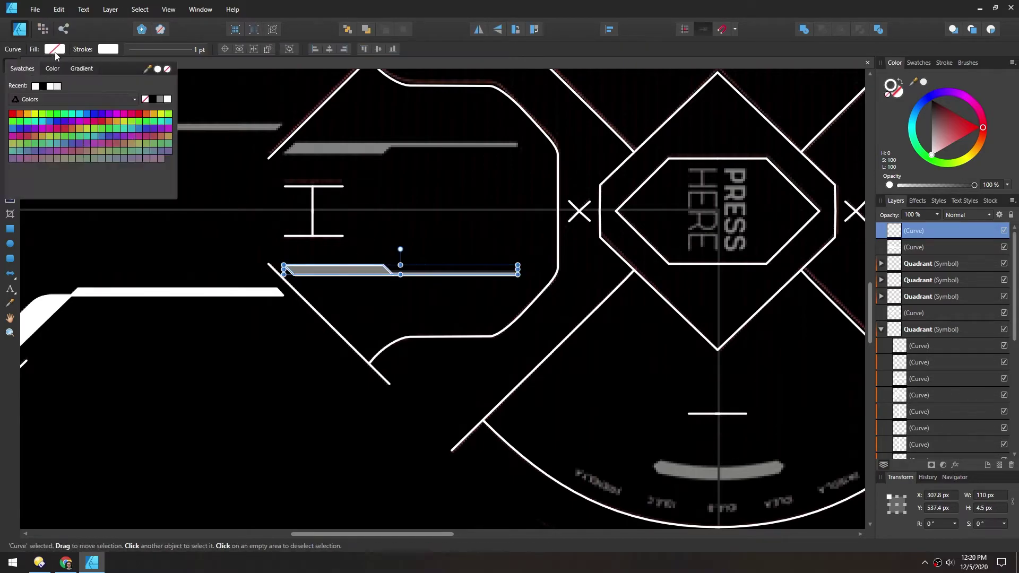
{"action": "left_click", "coordinate": [157, 69]}
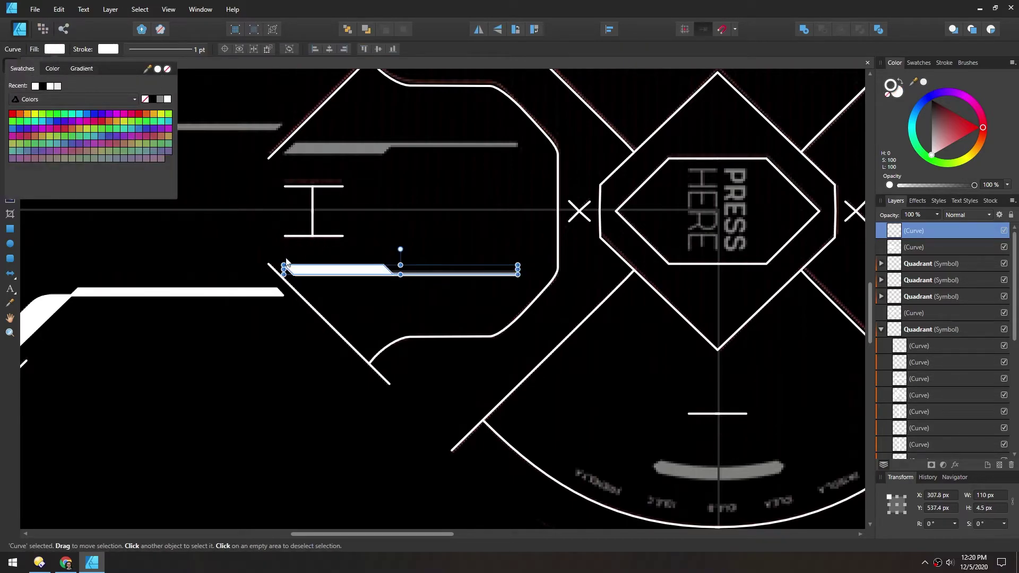
{"action": "left_click", "coordinate": [164, 392]}
{"action": "scroll", "coordinate": [450, 373], "scroll_direction": "down", "scroll_amount": 2}
{"action": "scroll", "coordinate": [450, 374], "scroll_direction": "right", "scroll_amount": 4}
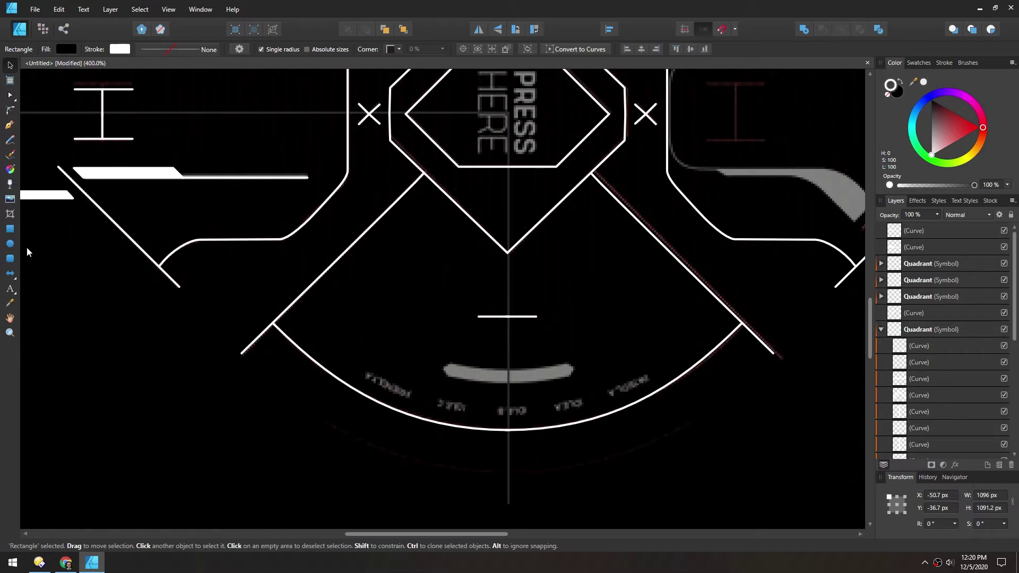
Draw a circle about 247 px in diameter centred on the axes' intersection, reaching the lower grey arc bar.
{"action": "scroll", "coordinate": [383, 349], "scroll_direction": "down", "scroll_amount": 1}
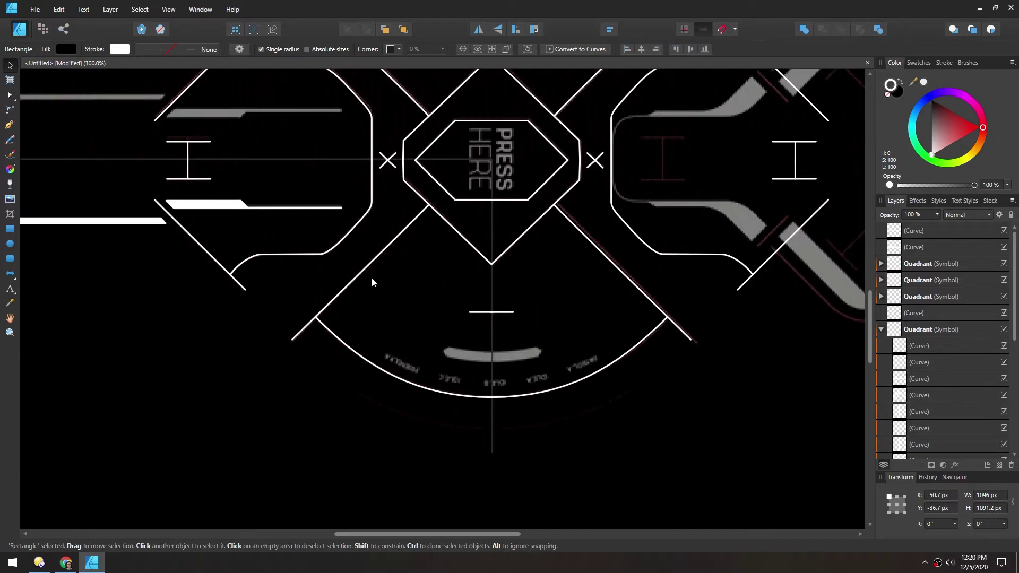
{"action": "scroll", "coordinate": [399, 354], "scroll_direction": "up", "scroll_amount": 2}
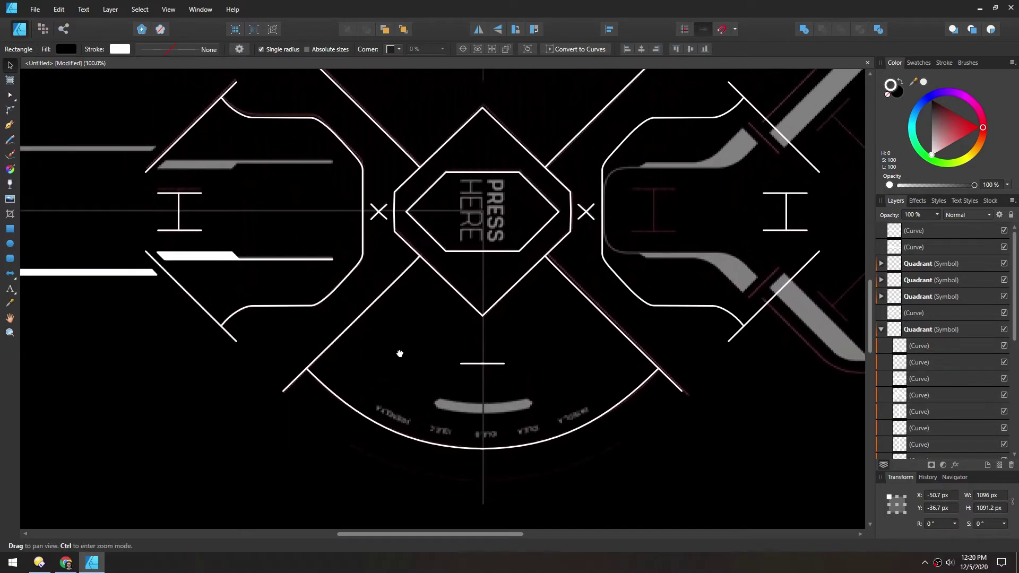
{"action": "left_click", "coordinate": [10, 243]}
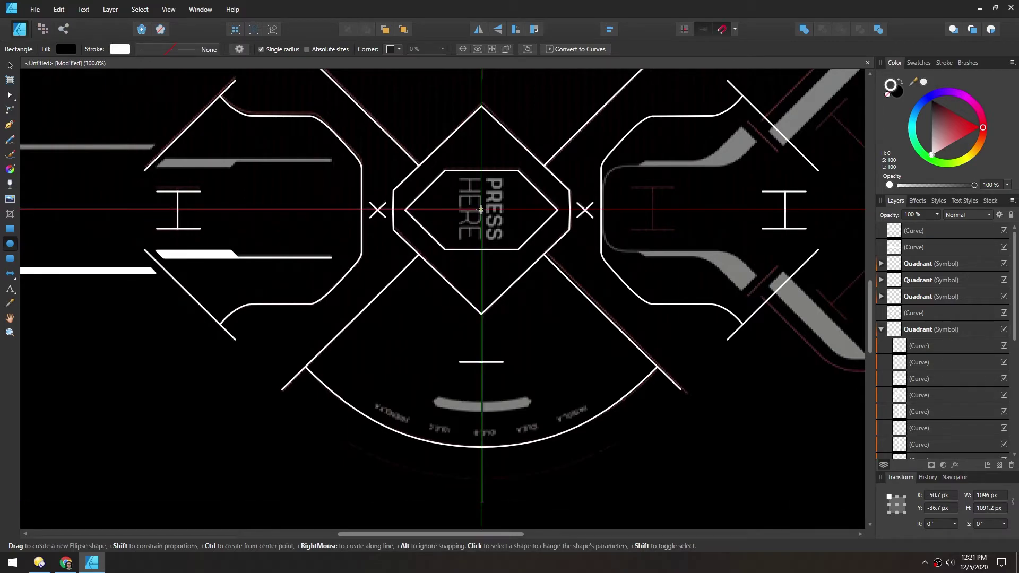
{"action": "mouse_move", "coordinate": [481, 208]}
{"action": "left_mouse_down"}
{"action": "mouse_move", "coordinate": [519, 288]}
{"action": "mouse_move", "coordinate": [543, 299]}
{"action": "mouse_move", "coordinate": [536, 257]}
{"action": "mouse_move", "coordinate": [523, 281]}
{"action": "mouse_move", "coordinate": [553, 298]}
{"action": "mouse_move", "coordinate": [552, 250]}
{"action": "mouse_move", "coordinate": [553, 297]}
{"action": "mouse_move", "coordinate": [571, 321]}
{"action": "mouse_move", "coordinate": [560, 291]}
{"action": "mouse_move", "coordinate": [581, 300]}
{"action": "mouse_move", "coordinate": [565, 333]}
{"action": "mouse_move", "coordinate": [563, 291]}
{"action": "mouse_move", "coordinate": [518, 243]}
{"action": "mouse_move", "coordinate": [594, 324]}
{"action": "mouse_move", "coordinate": [532, 277]}
{"action": "mouse_move", "coordinate": [596, 321]}
{"action": "mouse_move", "coordinate": [565, 286]}
{"action": "mouse_move", "coordinate": [690, 394]}
{"action": "left_mouse_up"}
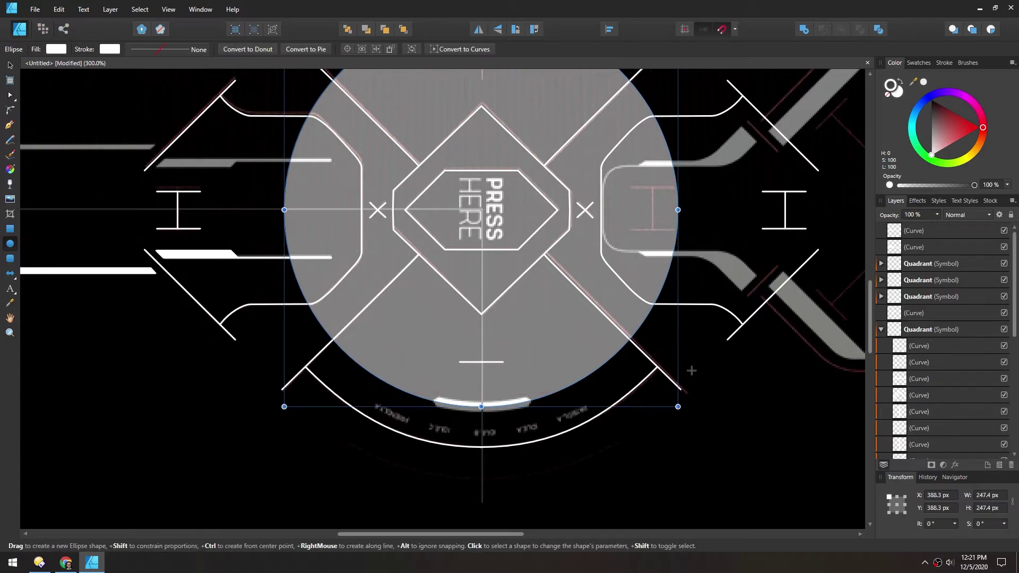
Give the circle a white stroke 8.9 pt wide.
{"action": "left_click", "coordinate": [108, 50]}
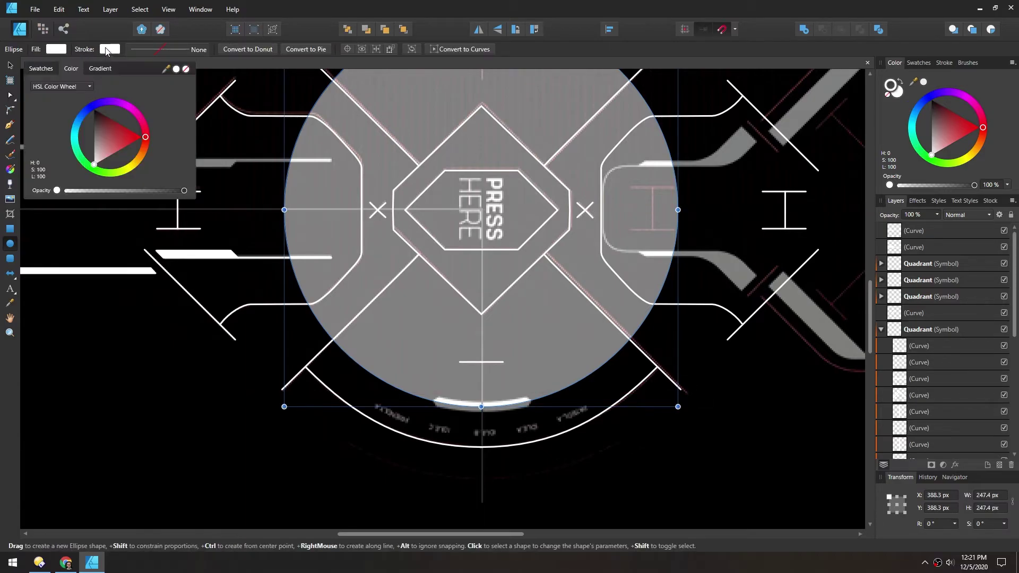
{"action": "left_click", "coordinate": [176, 69]}
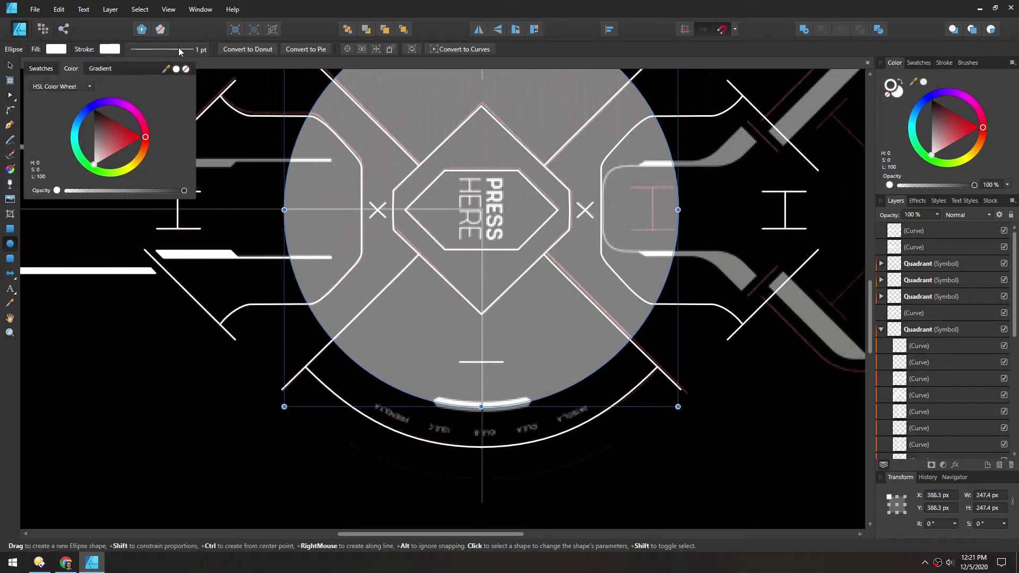
{"action": "left_click", "coordinate": [158, 49]}
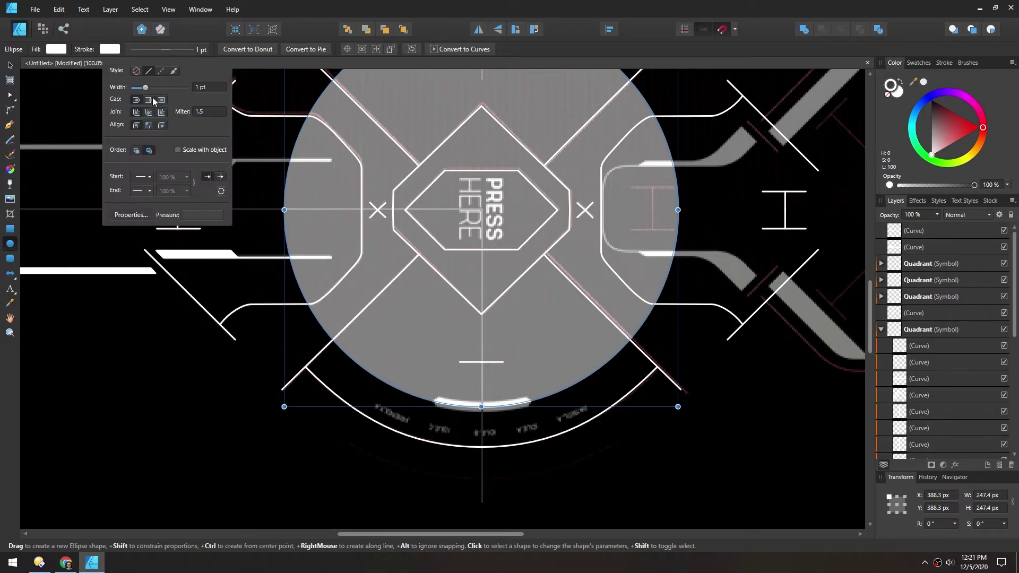
{"action": "left_click_drag", "start_coordinate": [145, 88], "coordinate": [155, 85]}
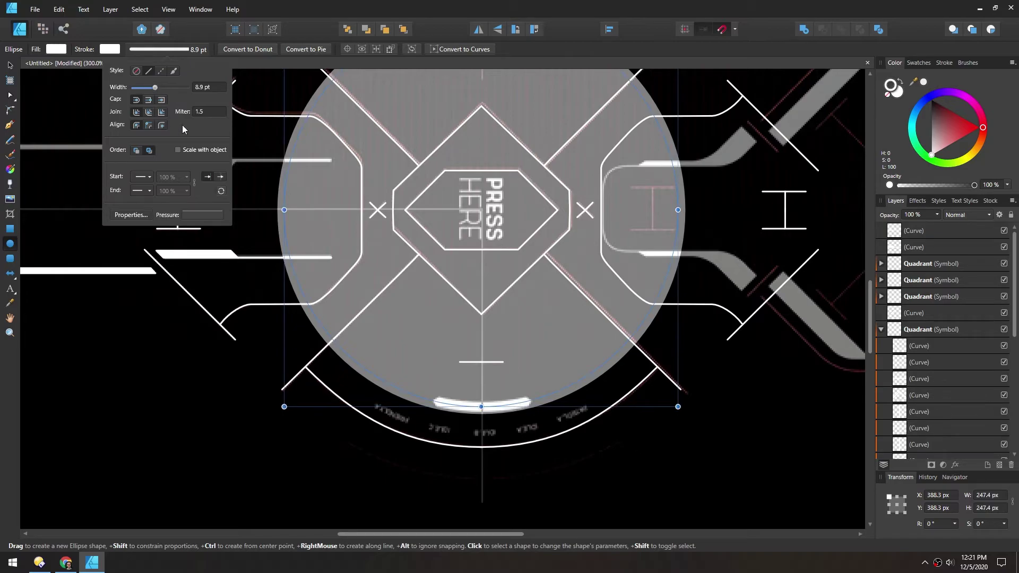
Remove the circle's fill and set its stroke width to 5.8 pt to match the grey arc bar.
{"action": "left_click", "coordinate": [59, 51]}
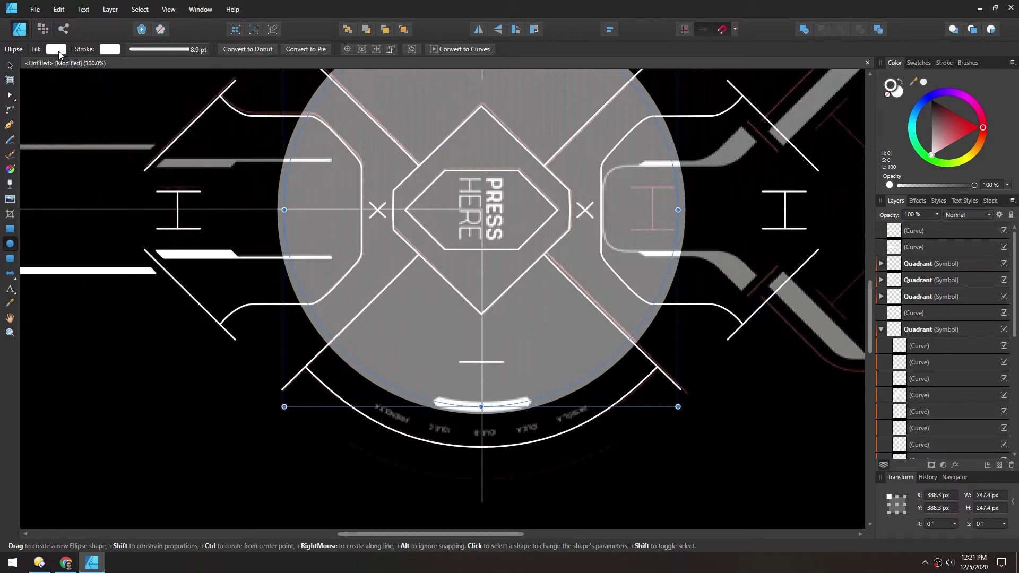
{"action": "left_click", "coordinate": [59, 51]}
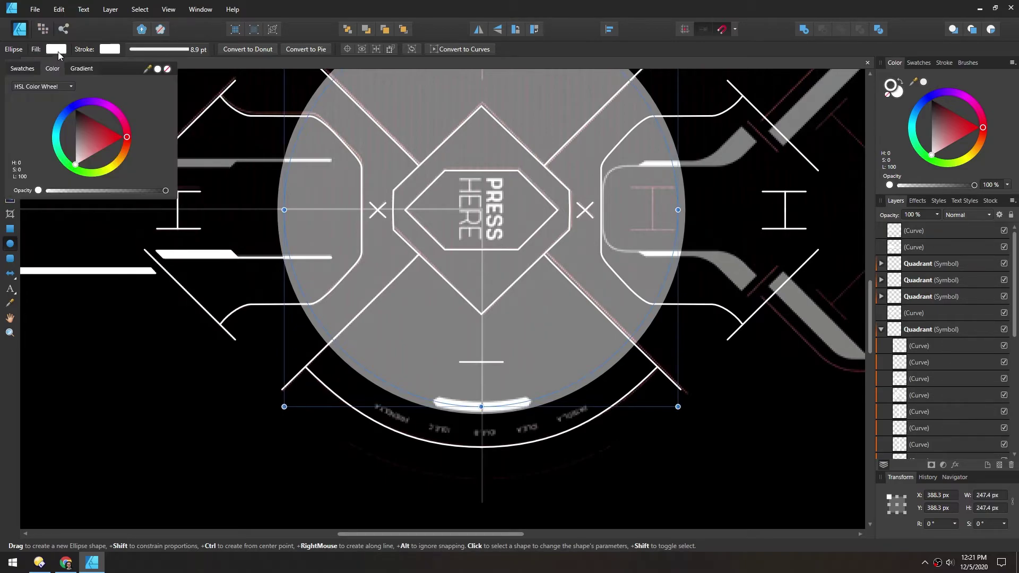
{"action": "left_click", "coordinate": [167, 70]}
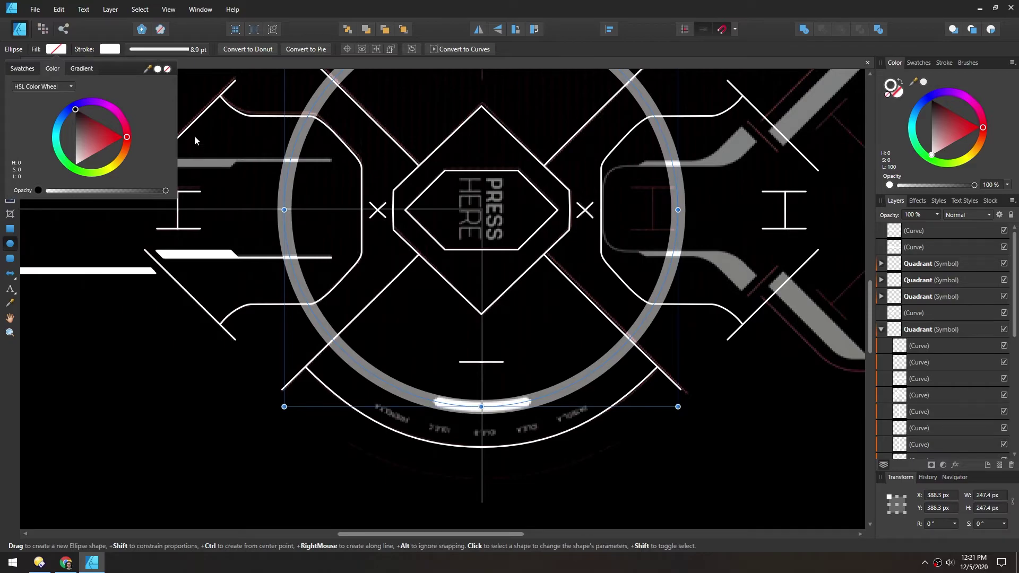
{"action": "left_click", "coordinate": [162, 49]}
{"action": "left_click_drag", "start_coordinate": [155, 88], "coordinate": [152, 85]}
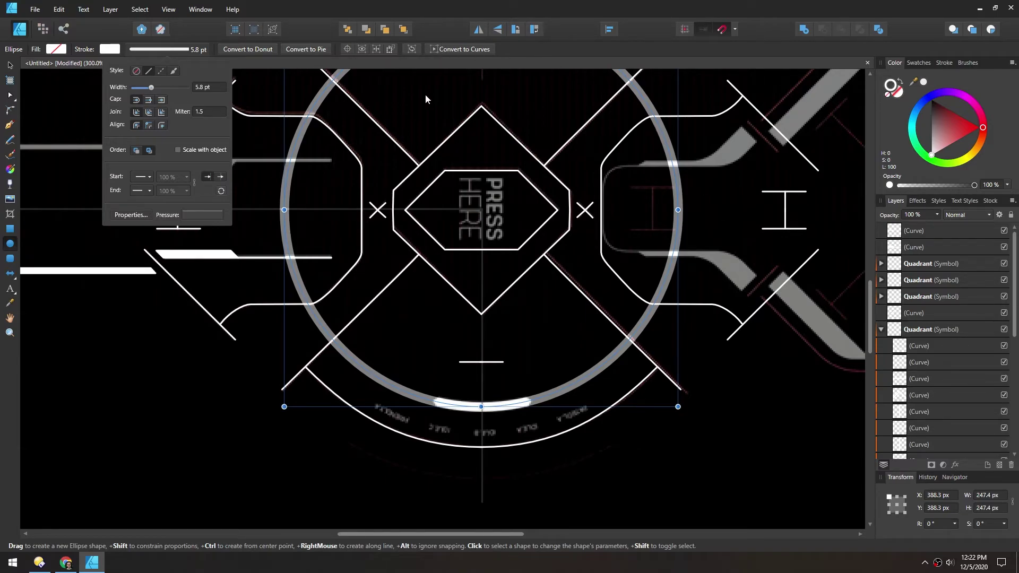
Convert the circle to curves and add a node at the left end of the lower grey arc bar.
{"action": "left_click", "coordinate": [448, 49]}
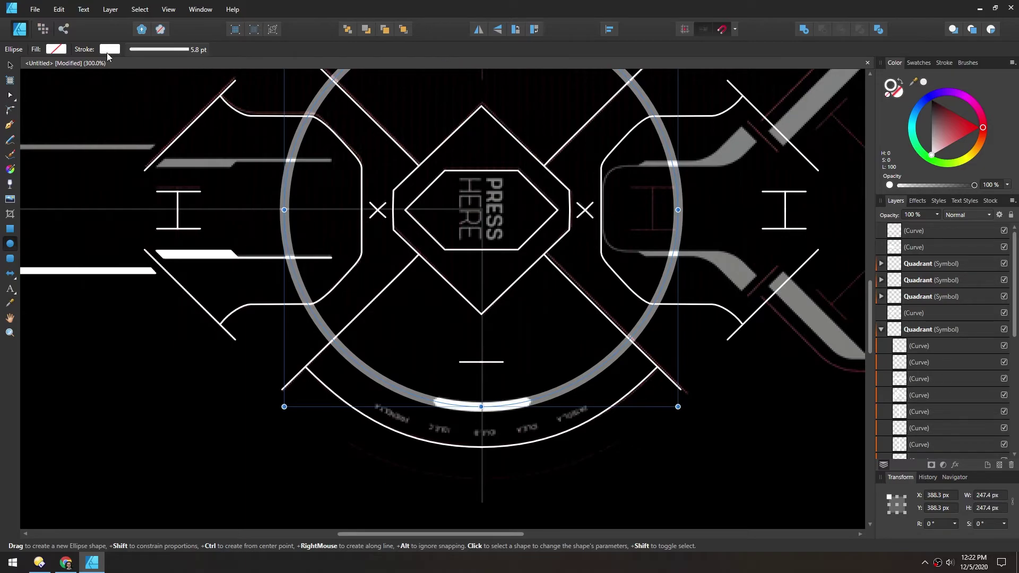
{"action": "key", "text": "p"}
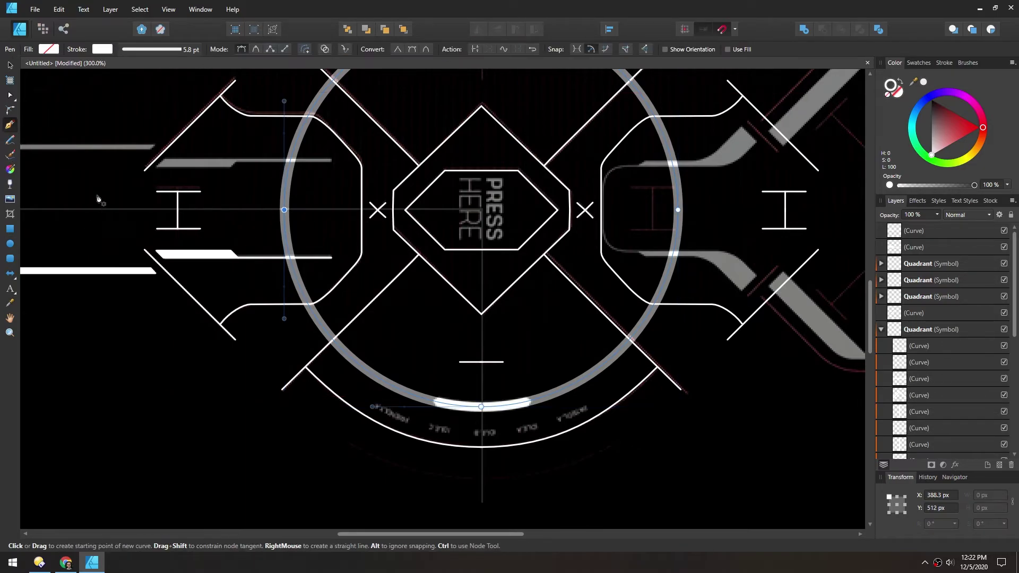
{"action": "left_click", "coordinate": [435, 404]}
Delete the circle's left, right and top nodes, keeping those along the left half of the lower arc bar.
{"action": "left_click", "coordinate": [10, 96]}
{"action": "left_click", "coordinate": [284, 210]}
{"action": "key", "text": "Delete"}
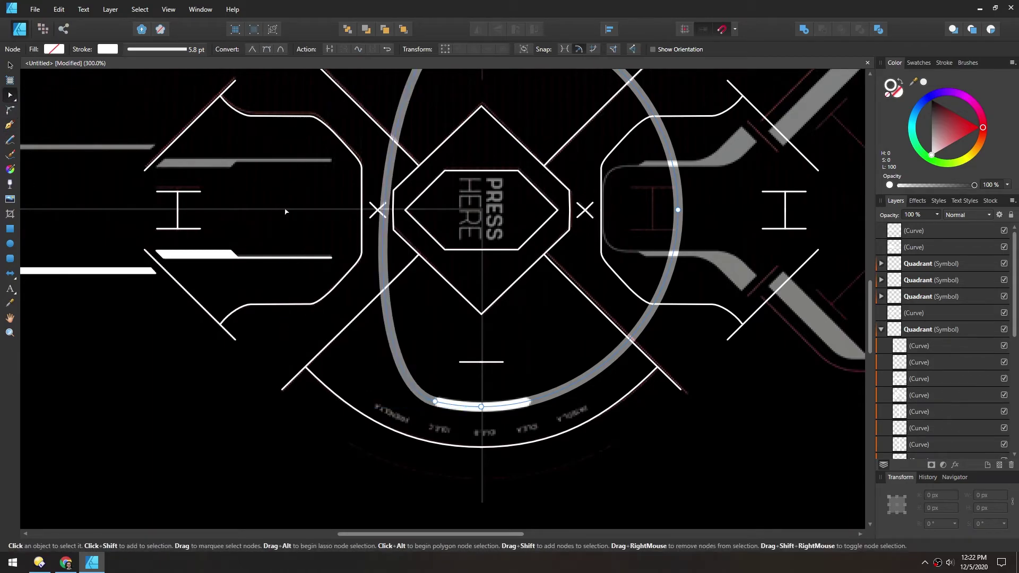
{"action": "left_click", "coordinate": [678, 210]}
{"action": "key", "text": "Delete"}
{"action": "scroll", "coordinate": [416, 307], "scroll_direction": "up", "scroll_amount": 3}
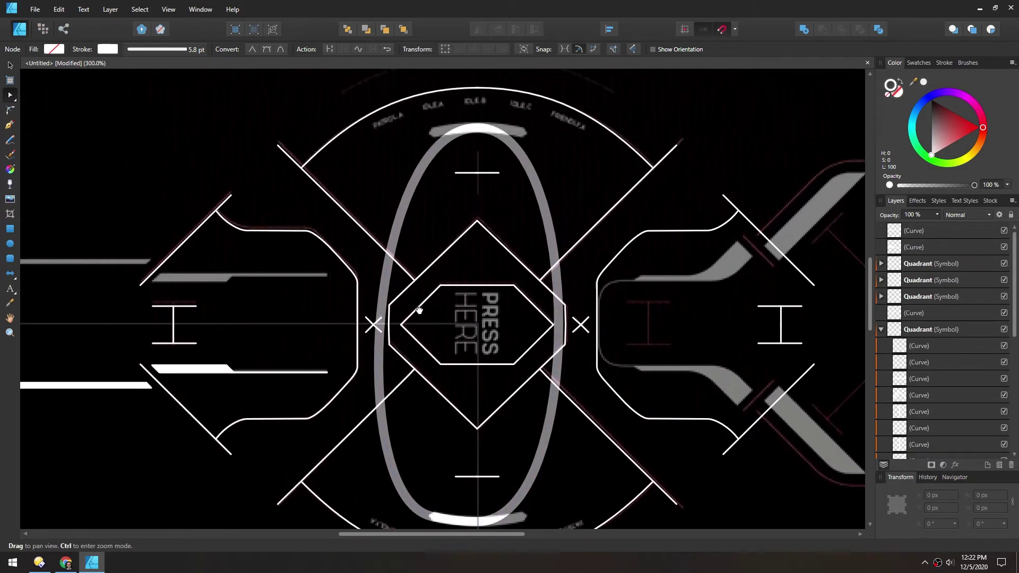
{"action": "key", "text": "Delete"}
Break the curve at the end nodes of the traced arc to separate it from the leftover loop.
{"action": "scroll", "coordinate": [416, 432], "scroll_direction": "down", "scroll_amount": 5}
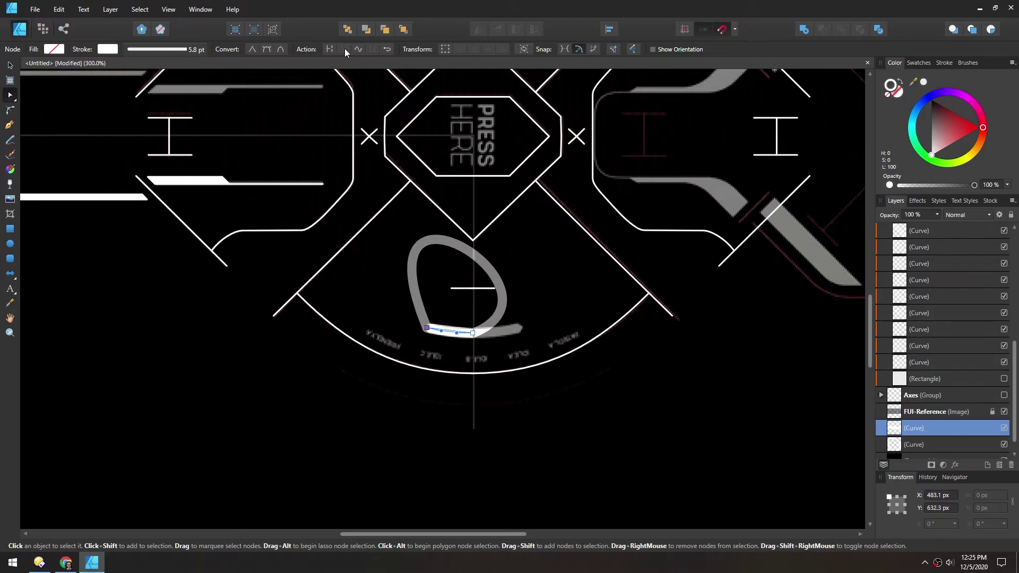
{"action": "left_click", "coordinate": [472, 333]}
{"action": "left_click", "coordinate": [329, 50]}
{"action": "left_click_drag", "start_coordinate": [428, 329], "coordinate": [430, 348]}
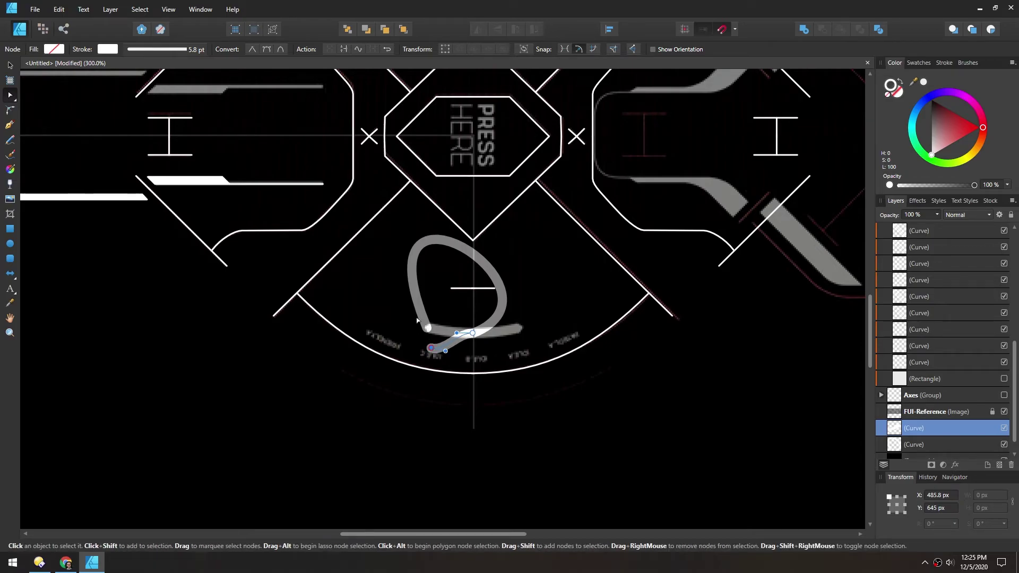
{"action": "key", "text": "ctrl+z"}
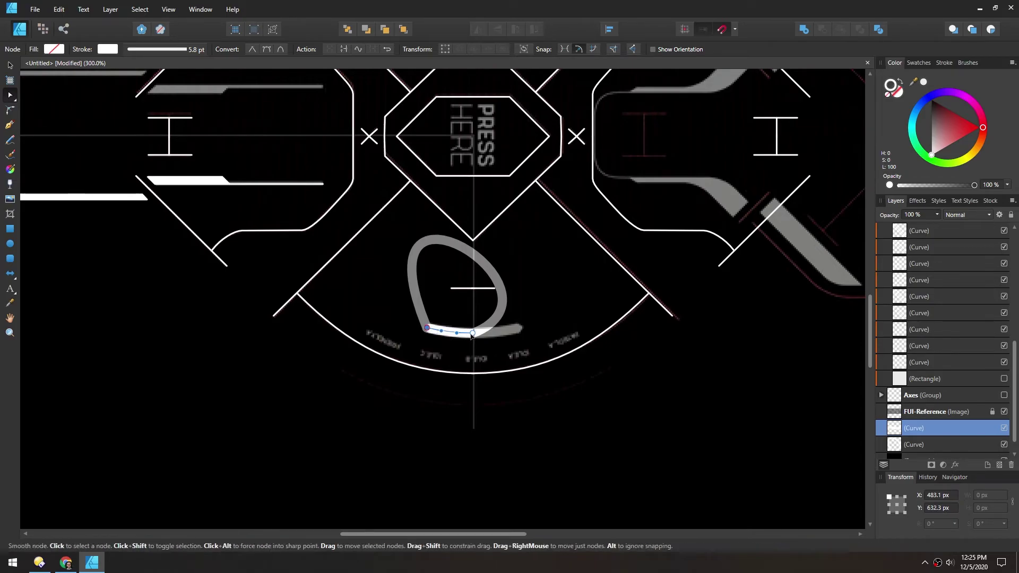
Move the separated arc segment down 10 px and delete the leftover loop.
{"action": "key", "text": "shift+Down"}
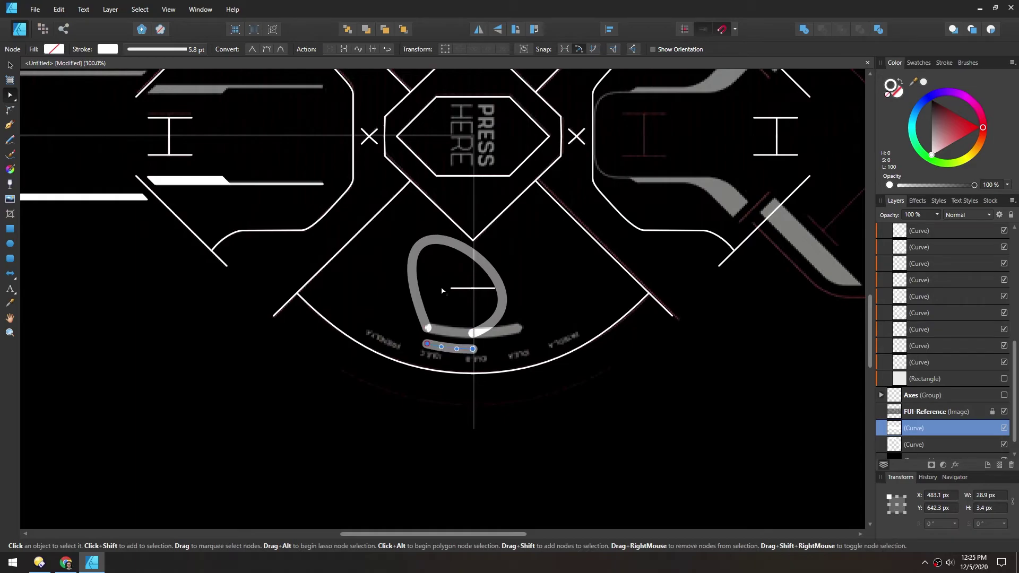
{"action": "left_click", "coordinate": [426, 328]}
{"action": "key", "text": "Delete"}
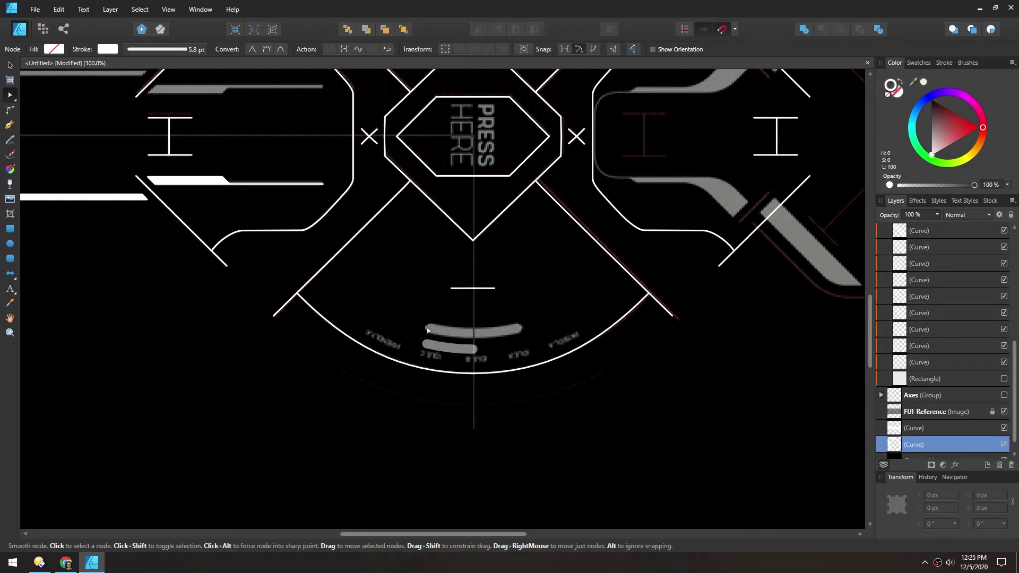
Move the arc segment back up 10 px onto the left half of the grey arc bar.
{"action": "key", "text": "v"}
{"action": "left_click", "coordinate": [450, 349]}
{"action": "key", "text": "a"}
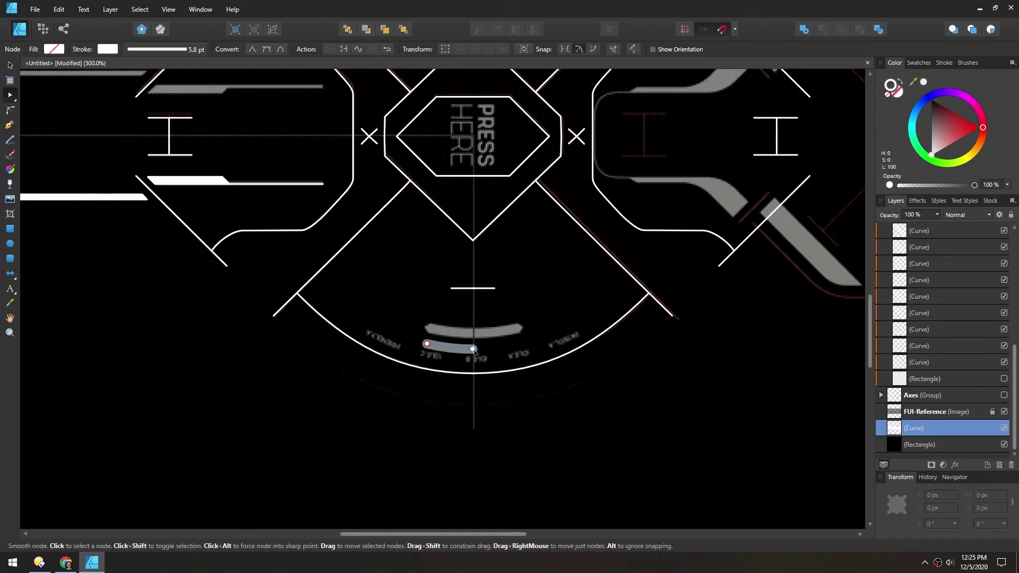
{"action": "key", "text": "shift+Up"}
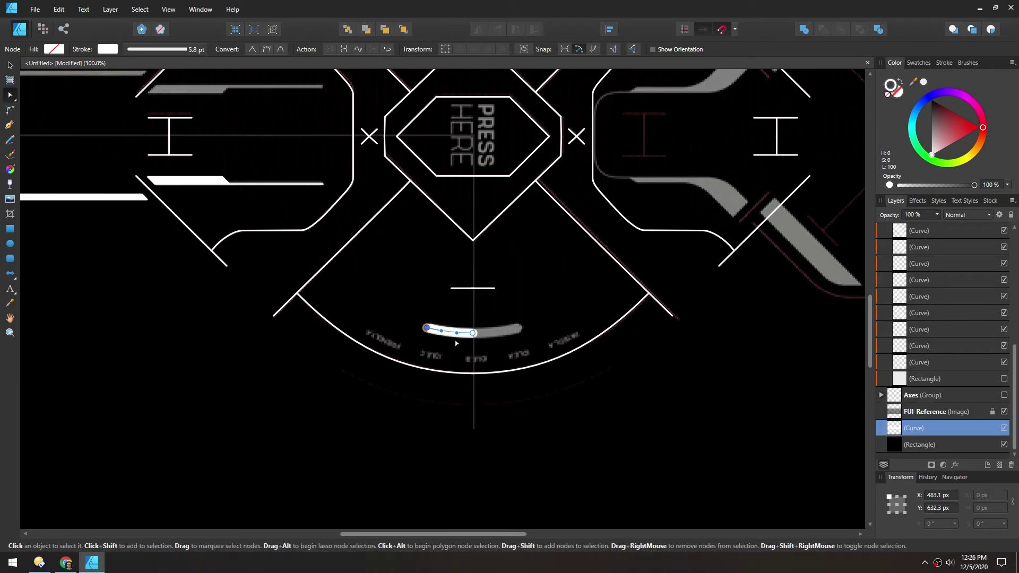
Move the arc curve into the expanded Quadrant symbol, hide the FUI-Reference image and deselect everything.
{"action": "left_click_drag", "start_coordinate": [896, 431], "coordinate": [900, 376]}
{"action": "left_click_drag", "start_coordinate": [435, 75], "coordinate": [451, 277]}
{"action": "left_click_drag", "start_coordinate": [342, 385], "coordinate": [349, 241]}
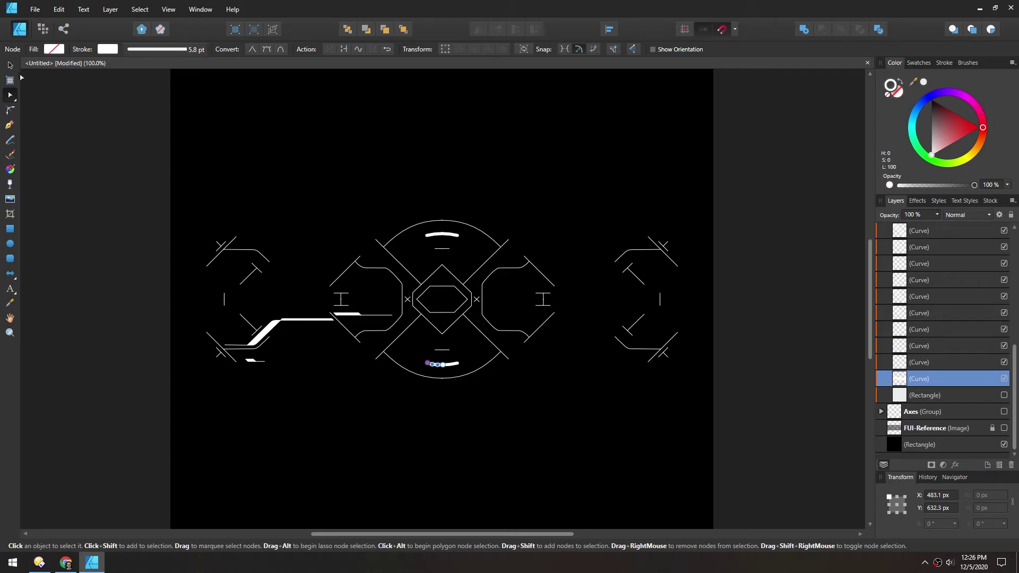
{"action": "left_click", "coordinate": [10, 65]}
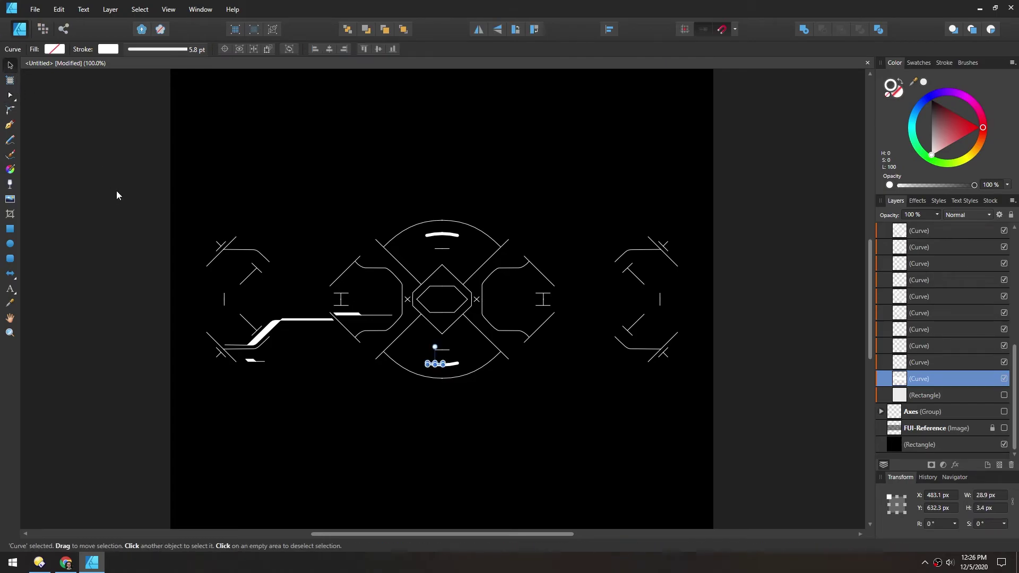
{"action": "left_click", "coordinate": [103, 181]}
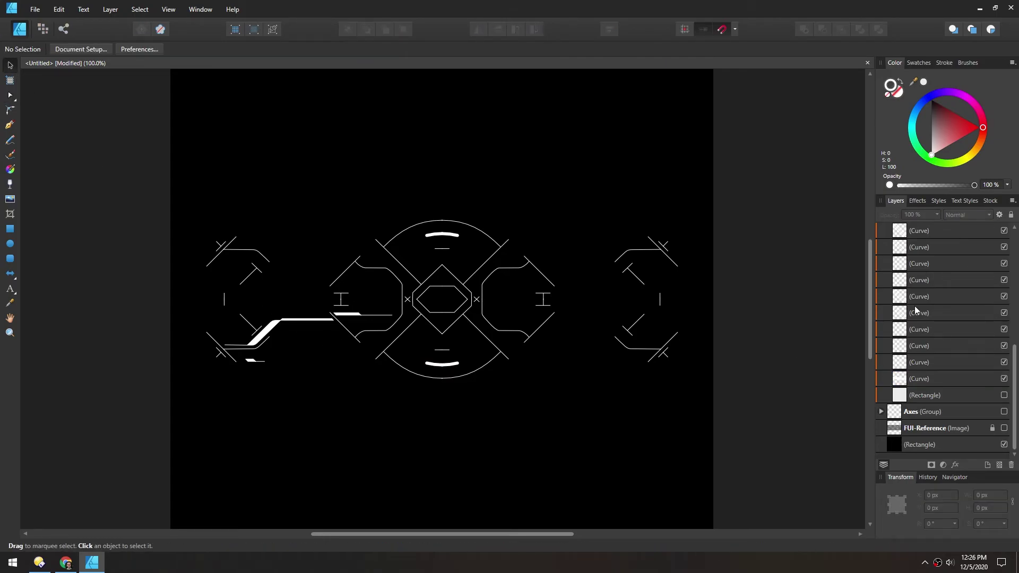
Select the three loose white bar curves and try to move them into the expanded Quadrant symbol.
{"action": "scroll", "coordinate": [944, 303], "scroll_direction": "up", "scroll_amount": 5}
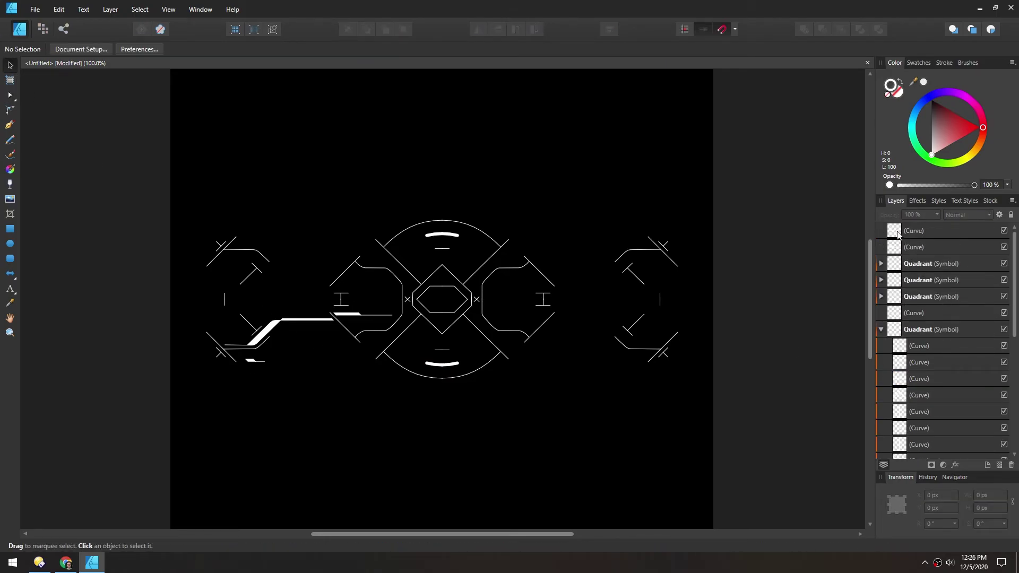
{"action": "left_click", "coordinate": [883, 231]}
{"action": "left_click", "coordinate": [881, 247], "text": "shift"}
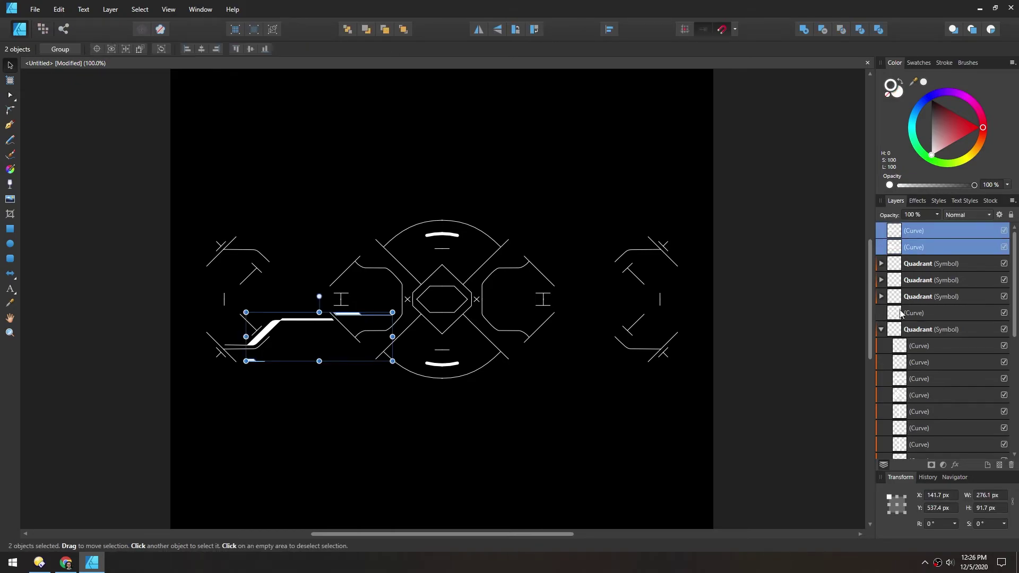
{"action": "left_click", "coordinate": [880, 313], "text": "ctrl"}
{"action": "left_click_drag", "start_coordinate": [881, 314], "coordinate": [922, 351]}
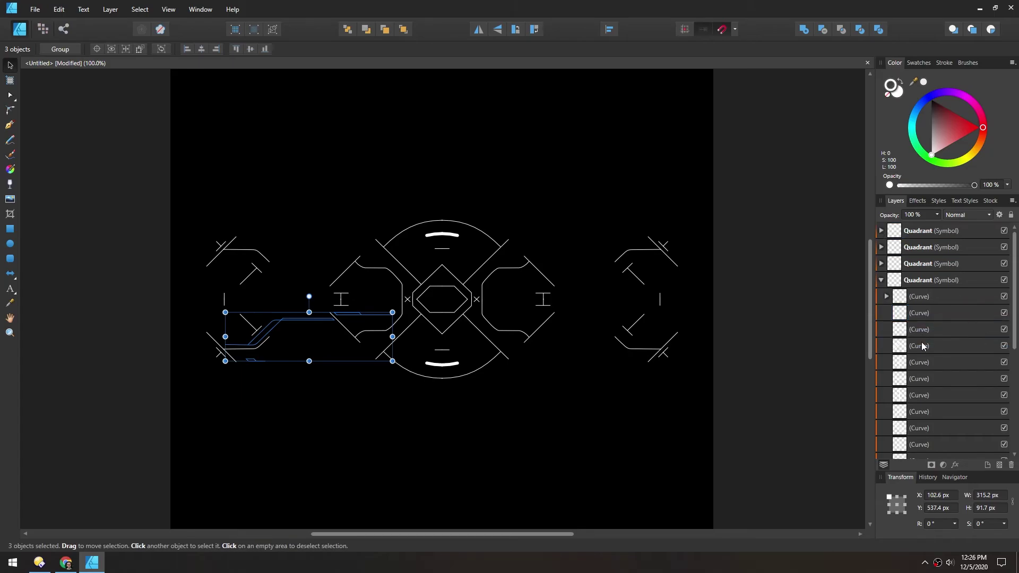
Move the three bar curves out of the curve they are nested in, directly into the Quadrant symbol.
{"action": "left_click", "coordinate": [91, 146]}
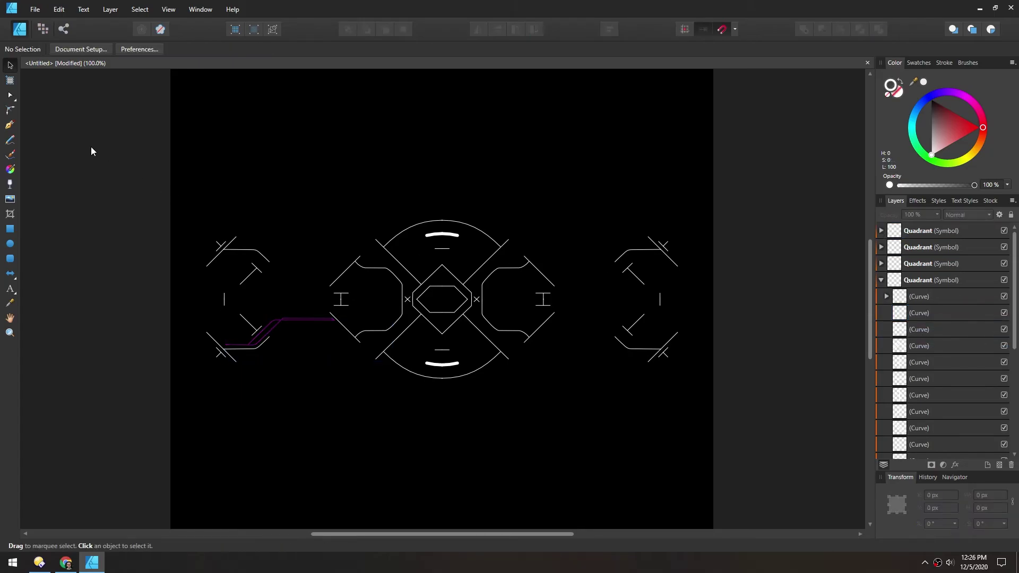
{"action": "left_click", "coordinate": [886, 297]}
{"action": "left_click", "coordinate": [929, 316]}
{"action": "left_click", "coordinate": [950, 343], "text": "shift"}
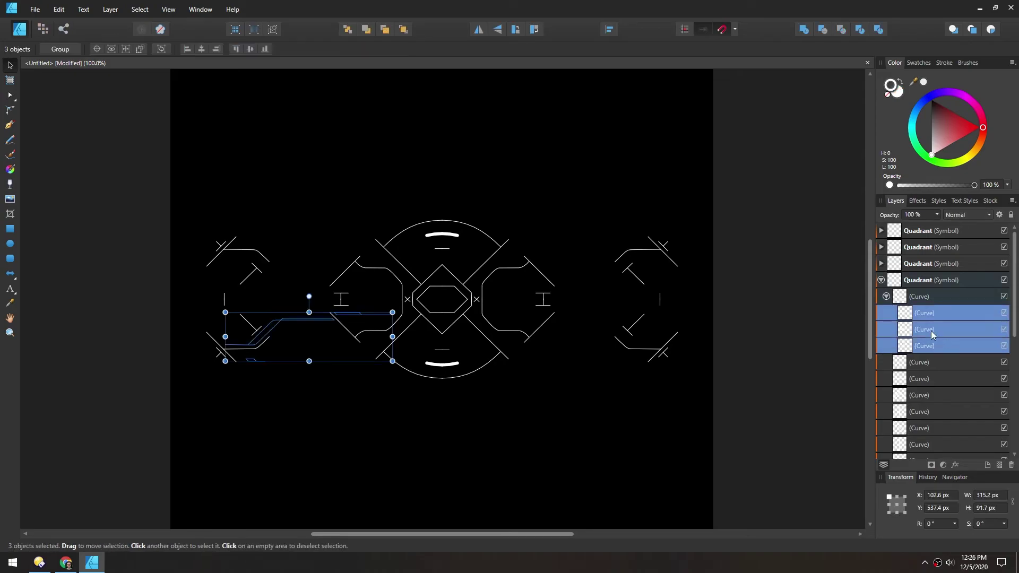
{"action": "left_click_drag", "start_coordinate": [906, 317], "coordinate": [900, 293]}
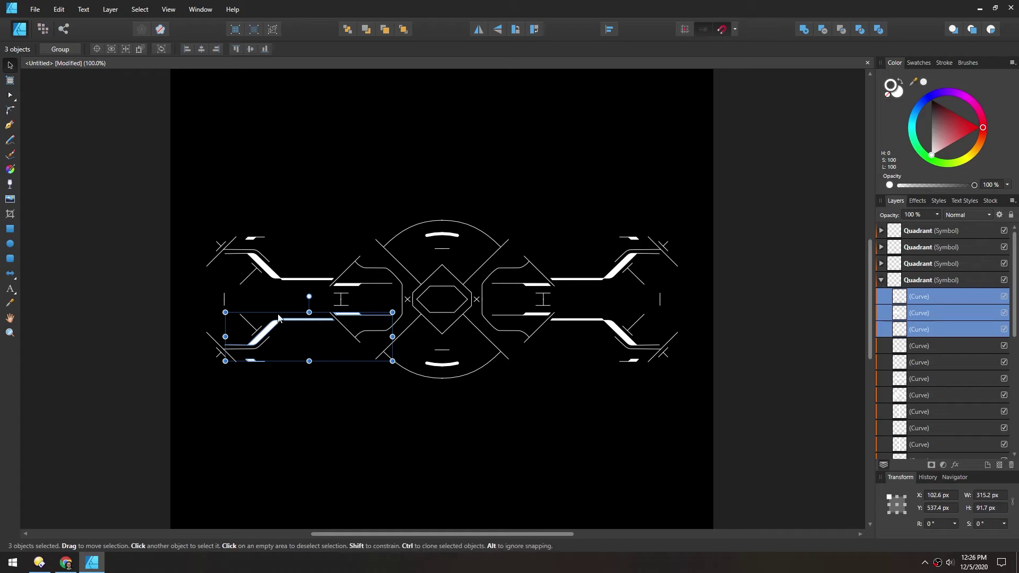
Look through the contents of the Quadrant symbols and collapse them in the layer list.
{"action": "scroll", "coordinate": [924, 333], "scroll_direction": "down", "scroll_amount": 5}
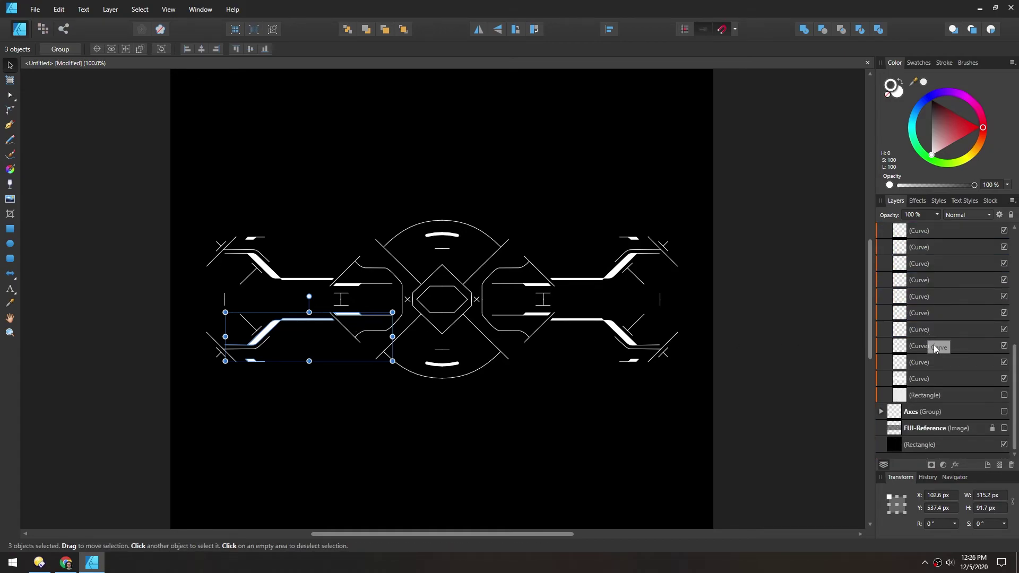
{"action": "scroll", "coordinate": [922, 329], "scroll_direction": "up", "scroll_amount": 5}
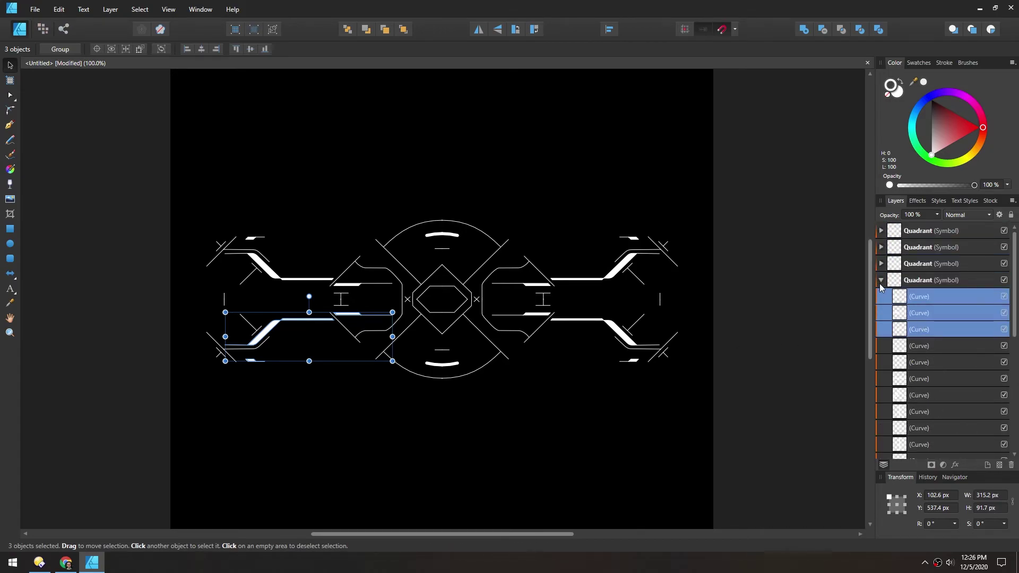
{"action": "left_click", "coordinate": [881, 280]}
{"action": "left_click", "coordinate": [881, 263]}
{"action": "scroll", "coordinate": [926, 318], "scroll_direction": "down", "scroll_amount": 5}
{"action": "scroll", "coordinate": [916, 339], "scroll_direction": "up", "scroll_amount": 5}
{"action": "left_click", "coordinate": [881, 264]}
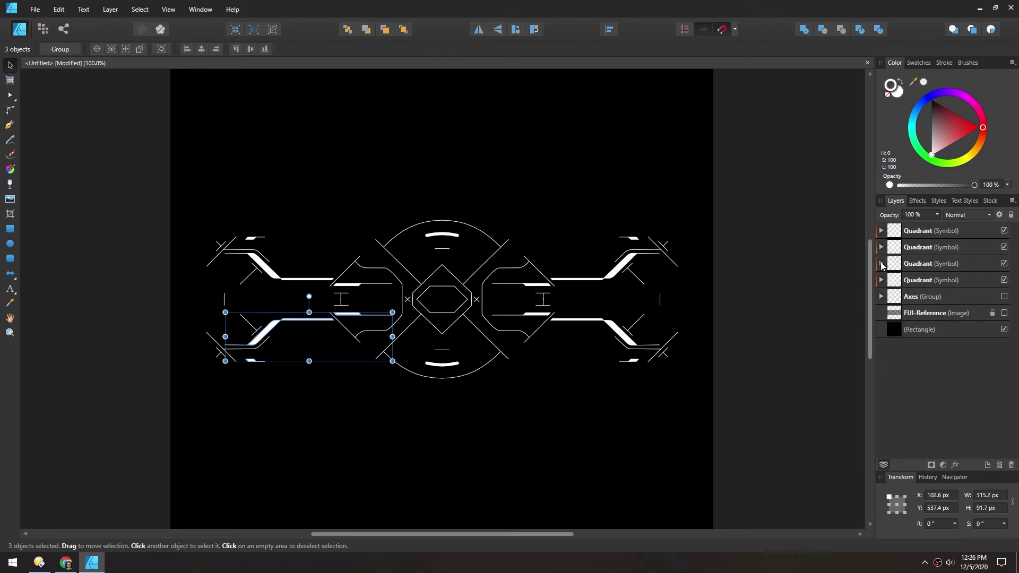
Deselect everything, expand the lowest Quadrant symbol's contents and make more room for the layer list.
{"action": "left_click", "coordinate": [41, 92]}
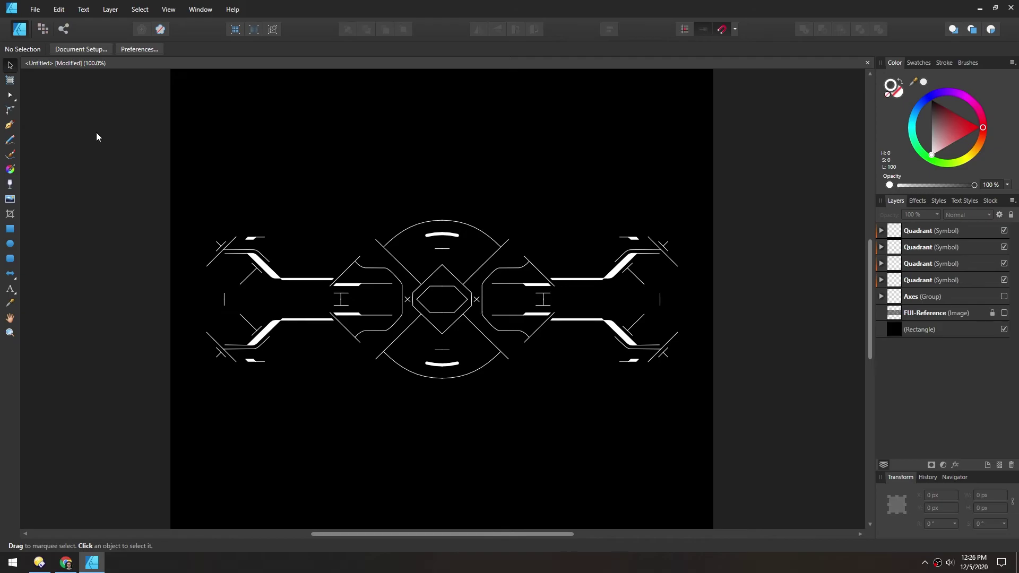
{"action": "key", "text": "ctrl+plus"}
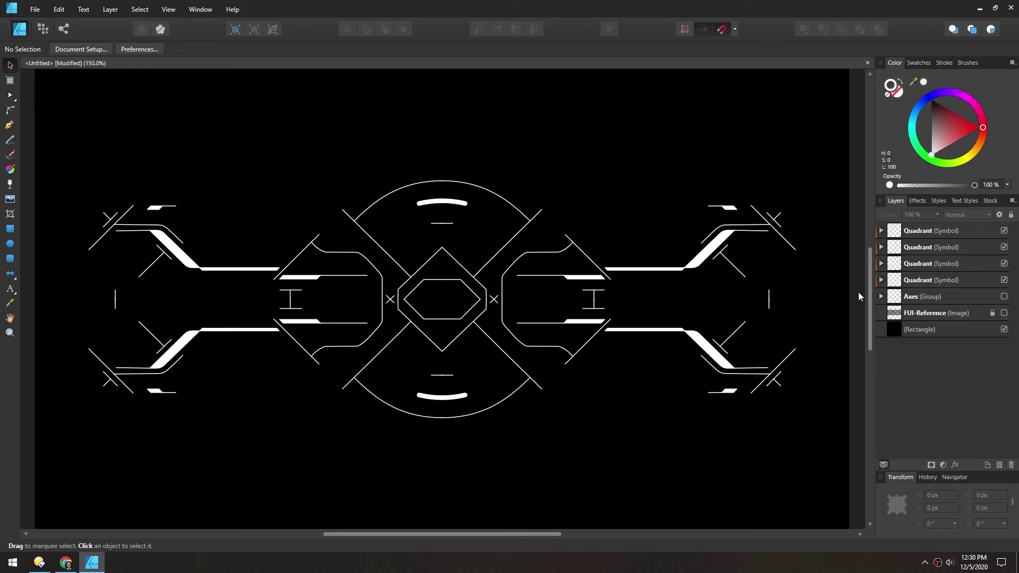
{"action": "left_click", "coordinate": [880, 279]}
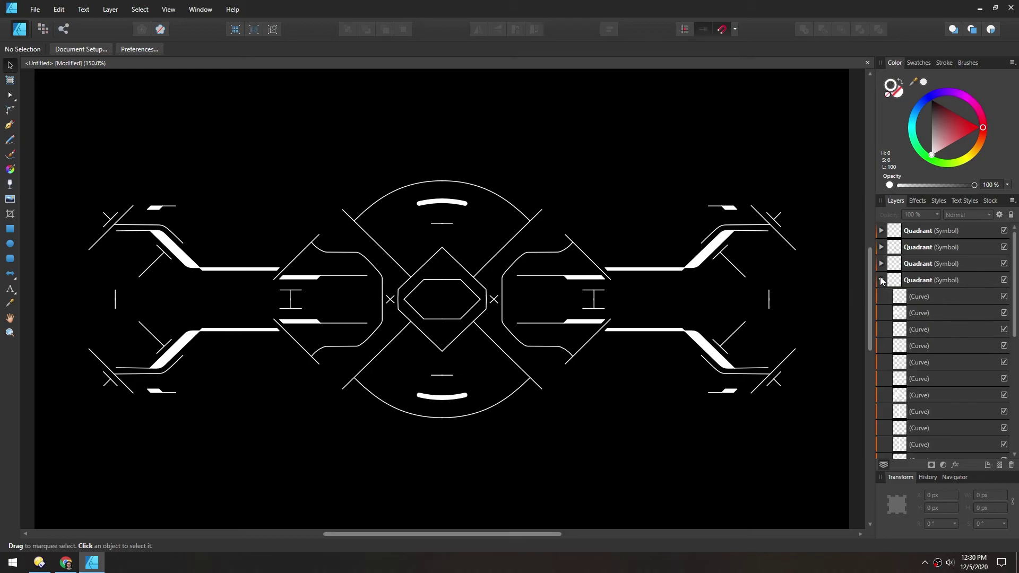
{"action": "left_click", "coordinate": [898, 62]}
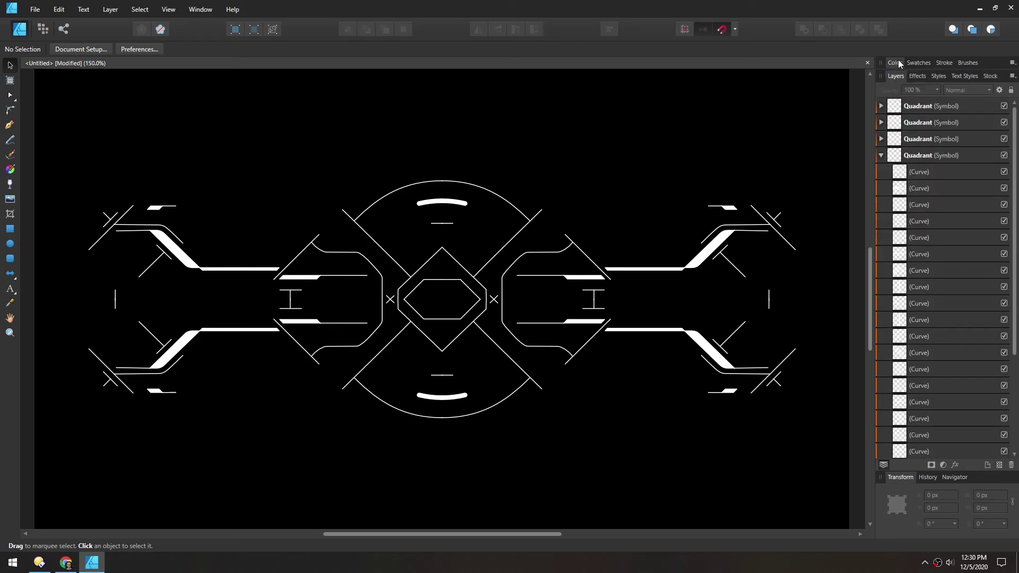
{"action": "scroll", "coordinate": [938, 177], "scroll_direction": "down", "scroll_amount": 2}
{"action": "scroll", "coordinate": [938, 178], "scroll_direction": "up", "scroll_amount": 1}
Select the seven central curves of the expanded Quadrant symbol, including the arcs, diagonal, diamond, hexagon, short line and small X.
{"action": "left_click", "coordinate": [366, 367]}
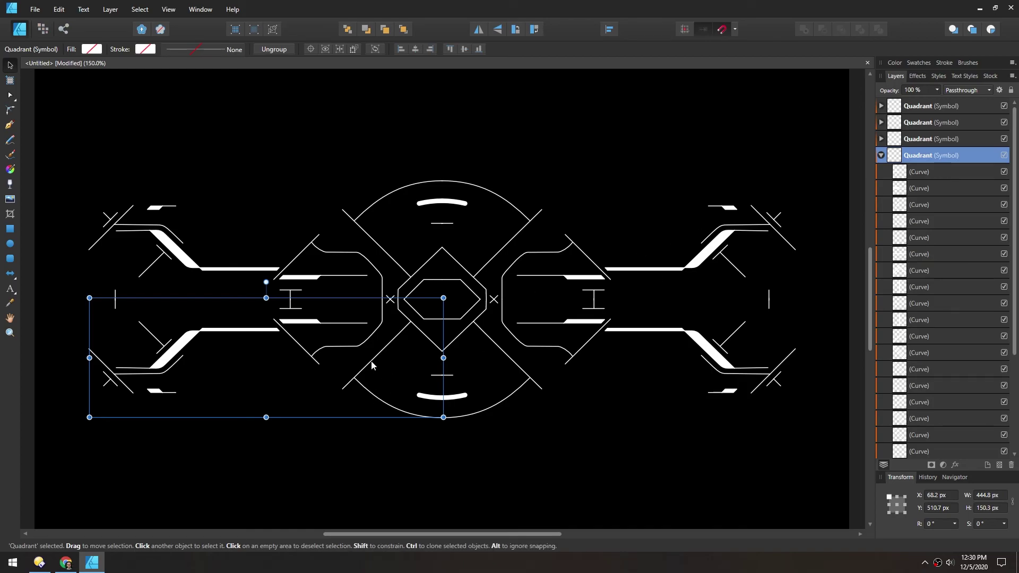
{"action": "left_click", "coordinate": [381, 404], "text": "ctrl"}
{"action": "left_click", "coordinate": [432, 360], "text": "shift"}
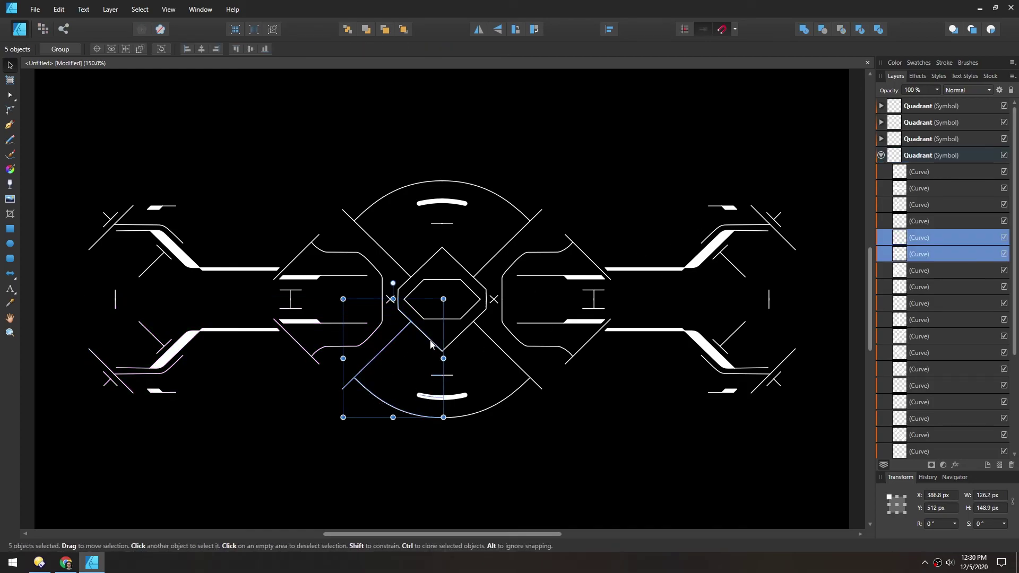
{"action": "scroll", "coordinate": [431, 345], "scroll_direction": "up", "scroll_amount": 2}
{"action": "left_click", "coordinate": [388, 305], "text": "shift"}
{"action": "mouse_move", "coordinate": [354, 355]}
{"action": "left_mouse_down"}
{"action": "mouse_move", "coordinate": [329, 386]}
{"action": "mouse_move", "coordinate": [354, 354]}
{"action": "left_mouse_up"}
{"action": "left_click", "coordinate": [444, 265], "text": "shift"}
{"action": "left_click_drag", "start_coordinate": [411, 303], "coordinate": [348, 349]}
{"action": "key", "text": "ctrl+z"}
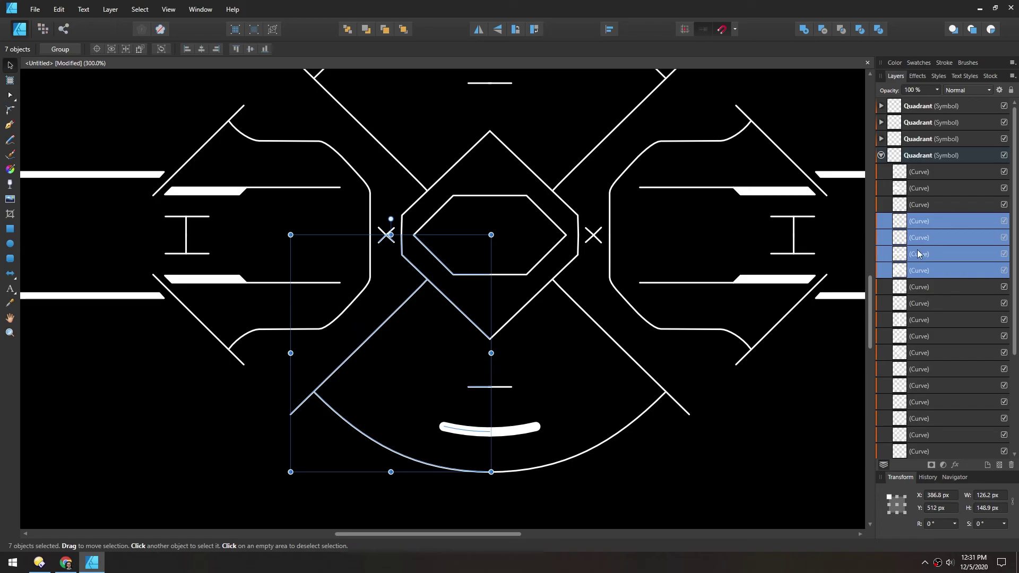
Group the selected central curves and name the group Inner Pieces.
{"action": "key", "text": "ctrl+g"}
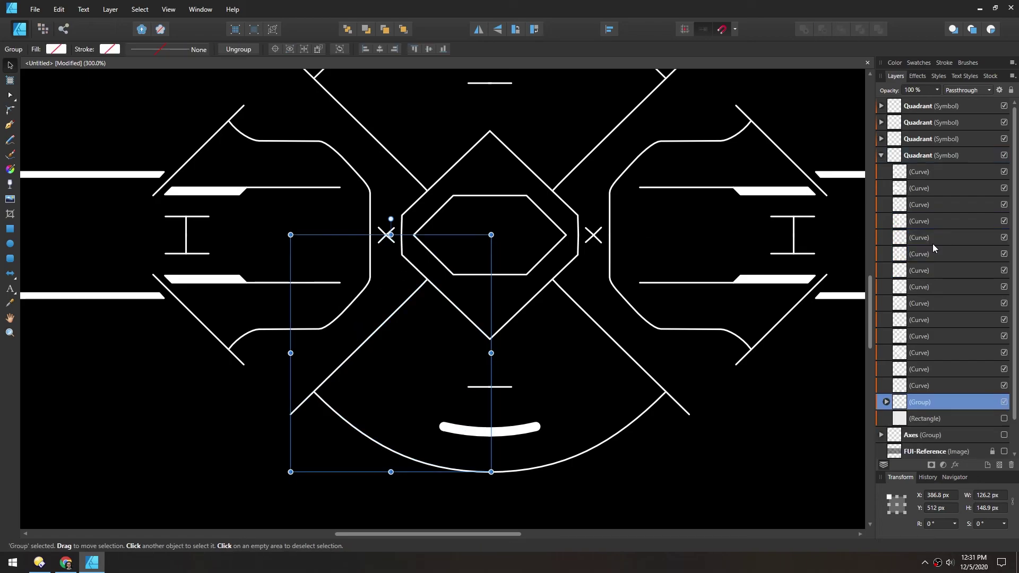
{"action": "double_click", "coordinate": [920, 403]}
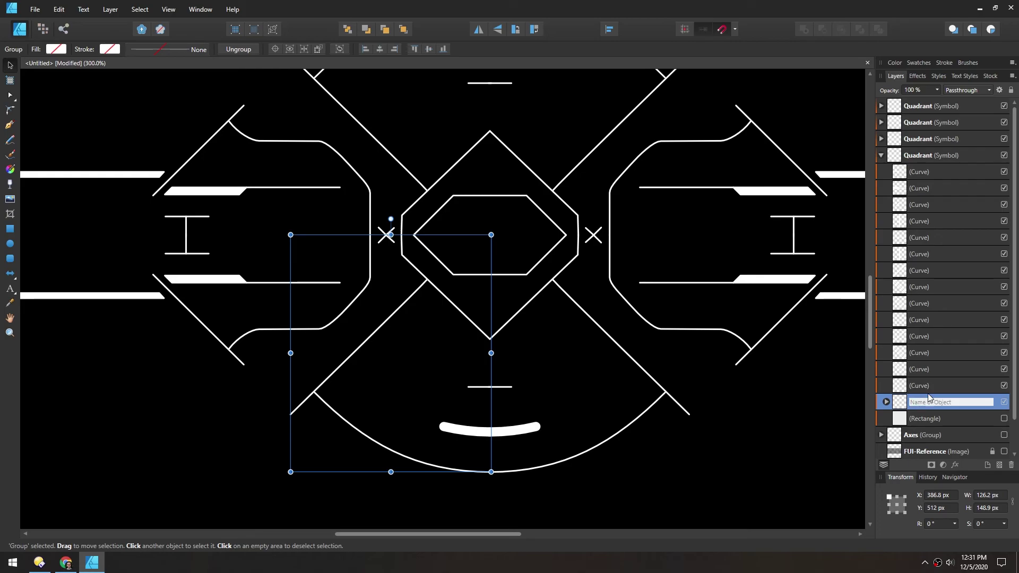
{"action": "type", "text": "Inner Pieces"}
{"action": "key", "text": "Return"}
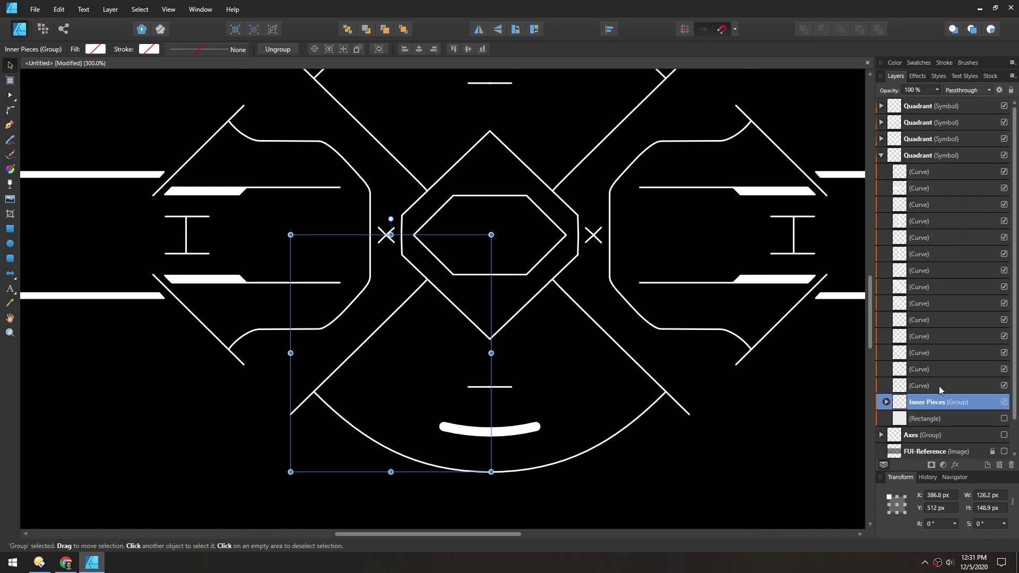
Group all remaining loose curves in the expanded Quadrant symbol and name the group Outer Pieces.
{"action": "left_click", "coordinate": [941, 386]}
{"action": "left_click", "coordinate": [947, 172], "text": "shift"}
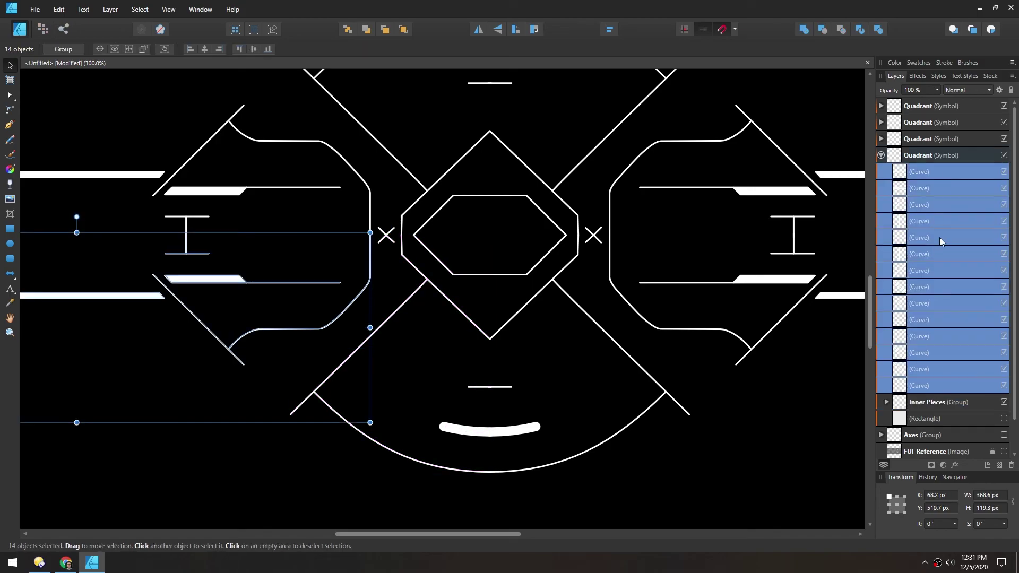
{"action": "left_click", "coordinate": [928, 402]}
{"action": "left_click", "coordinate": [934, 386]}
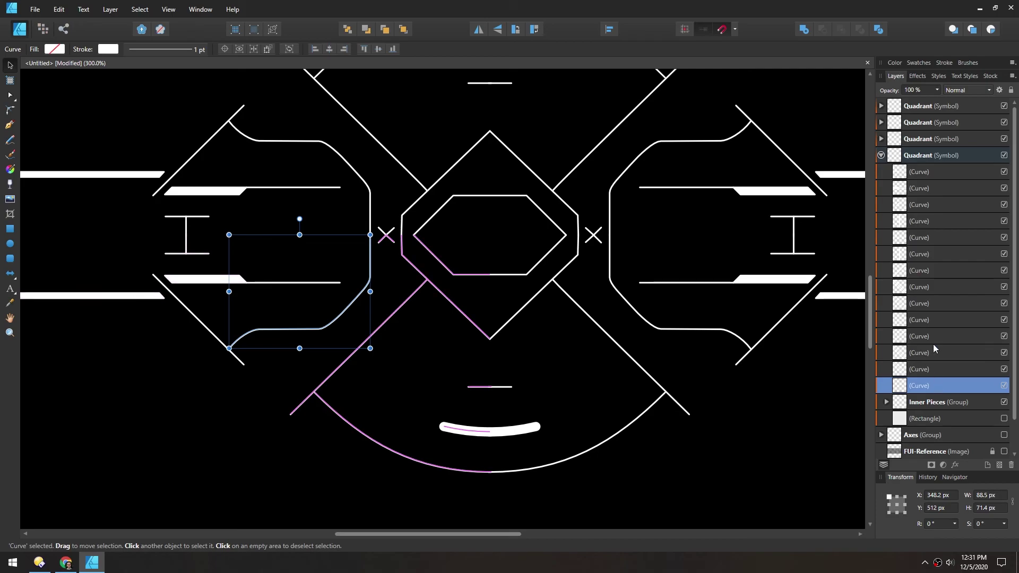
{"action": "left_click", "coordinate": [945, 174], "text": "shift"}
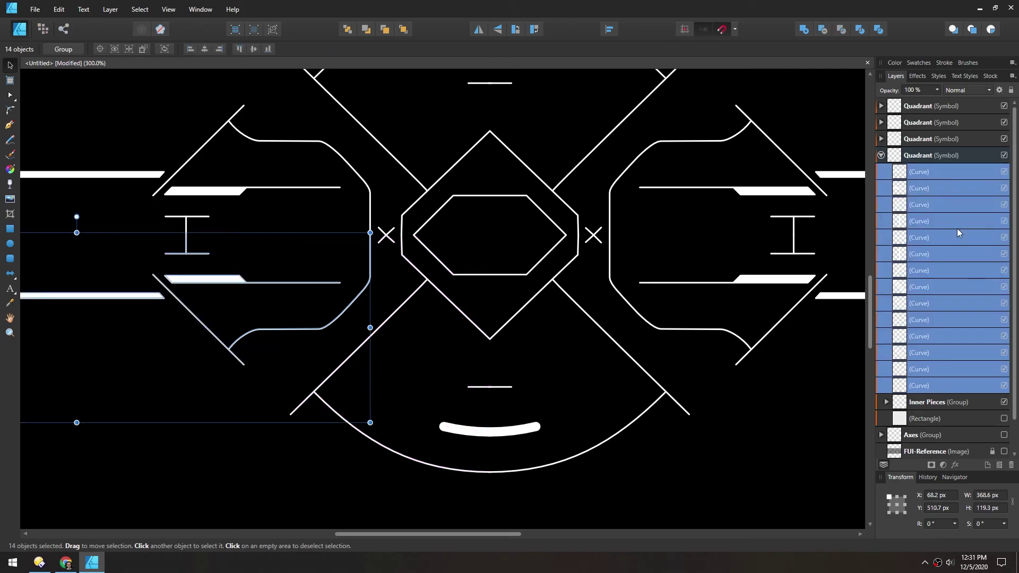
{"action": "key", "text": "ctrl+g"}
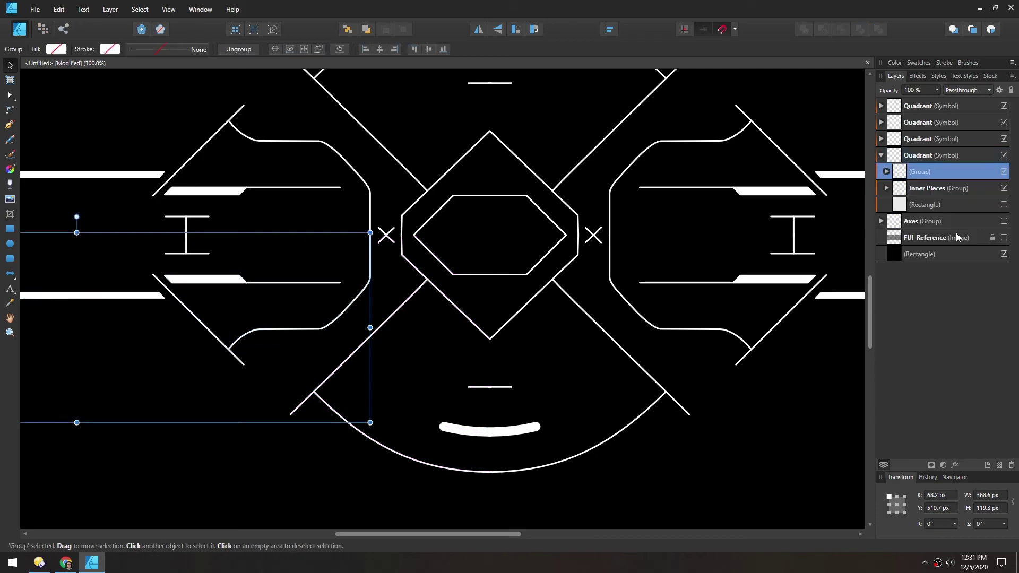
{"action": "double_click", "coordinate": [918, 172]}
{"action": "type", "text": "Outer Pieces"}
{"action": "key", "text": "Return"}
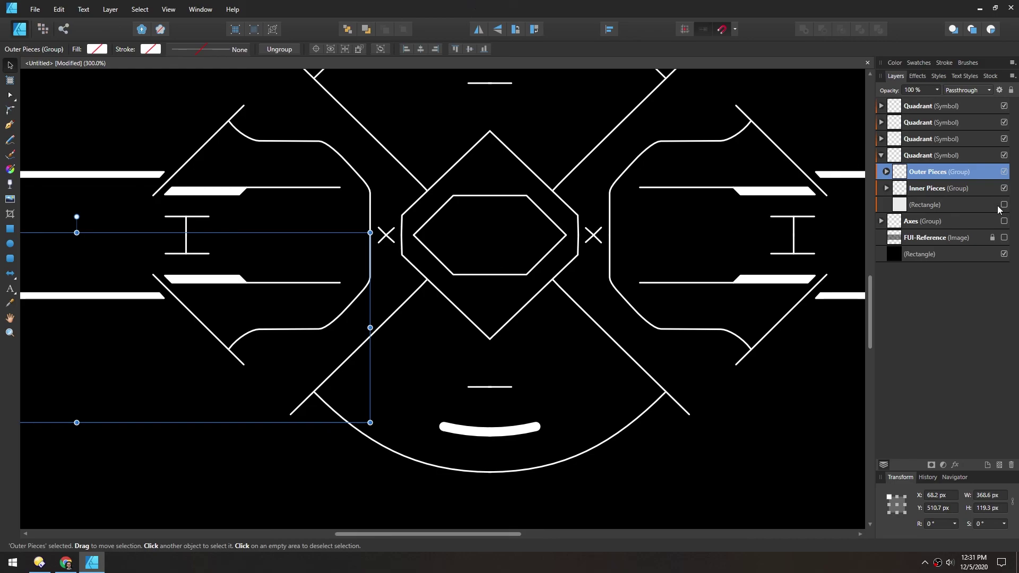
Hide the Inner Pieces group and the black background rectangle so only the outer pieces remain on transparency.
{"action": "left_click", "coordinate": [1004, 188]}
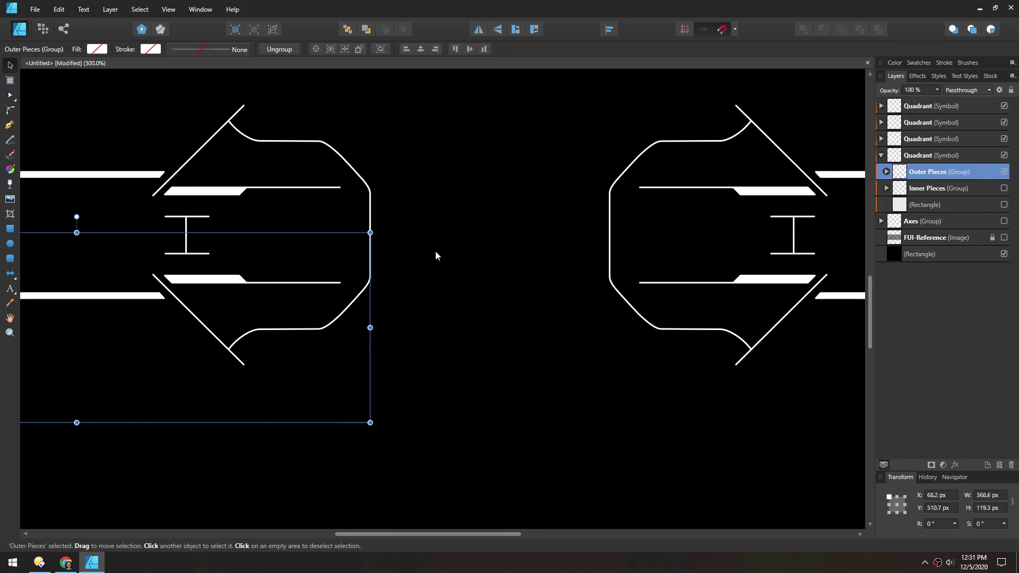
{"action": "key", "text": "ctrl+0"}
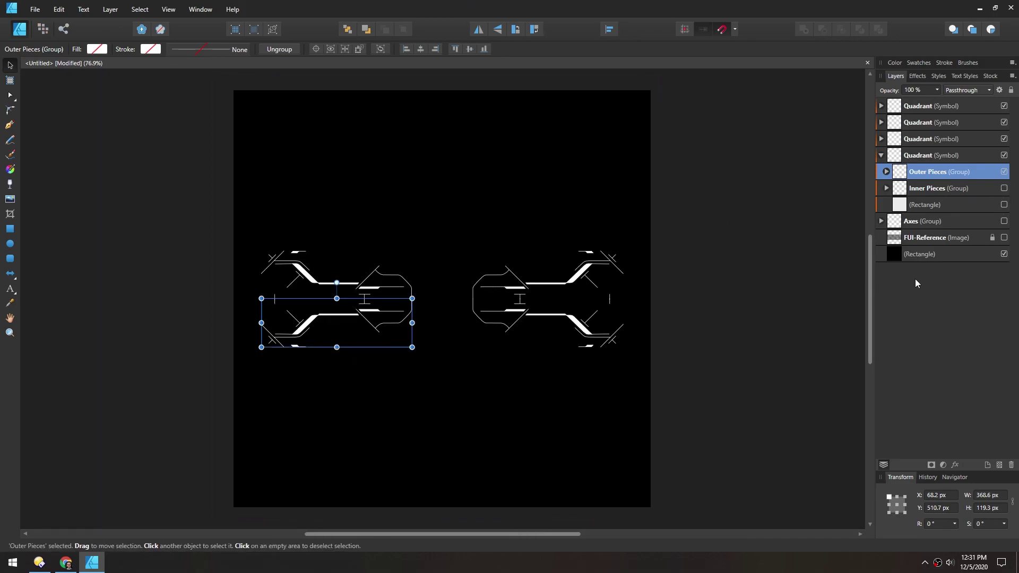
{"action": "left_click", "coordinate": [1004, 254]}
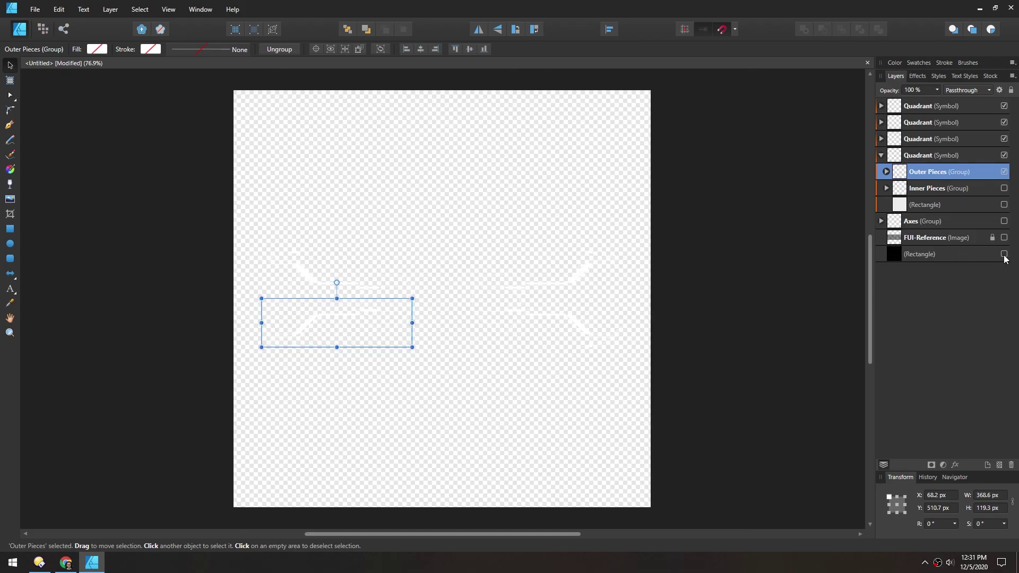
Export the whole document at 1024 x 1024 px as a PNG named tex_fui_outer.png in the Glasses-FUI folder.
{"action": "key", "text": "ctrl+alt+shift+s"}
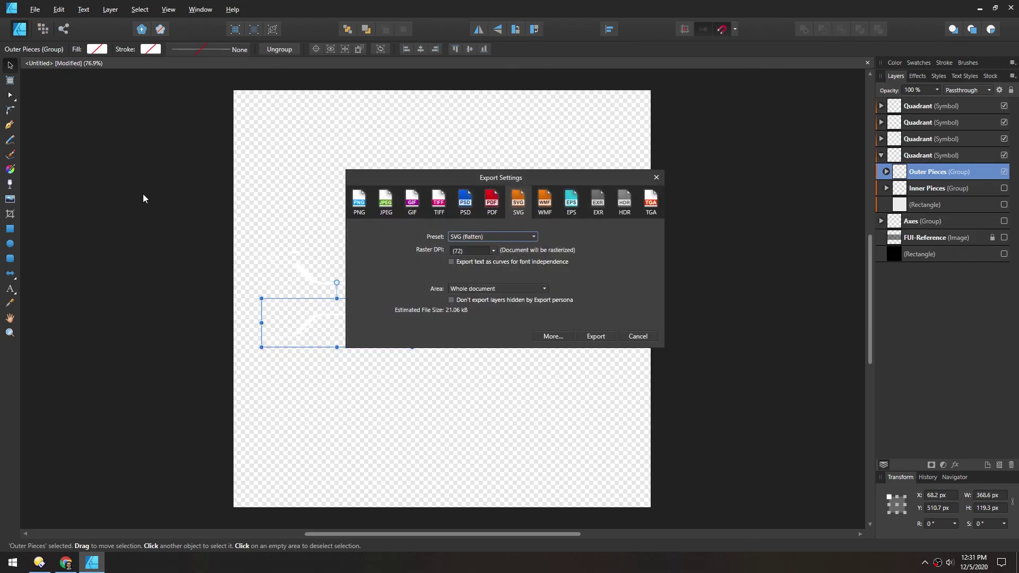
{"action": "left_click", "coordinate": [359, 202]}
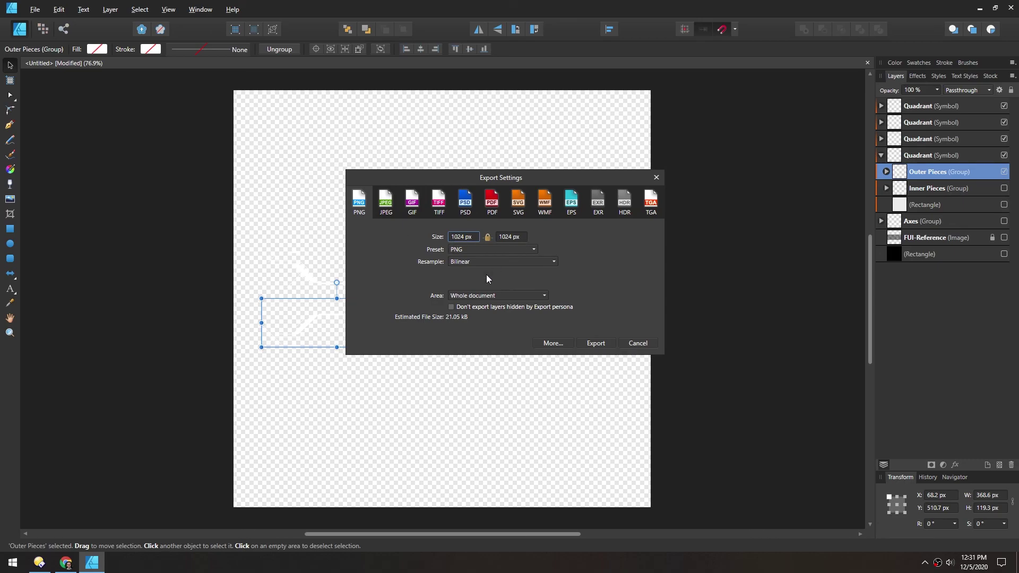
{"action": "left_click", "coordinate": [595, 344]}
{"action": "key", "text": "Right"}
{"action": "type", "text": "_"}
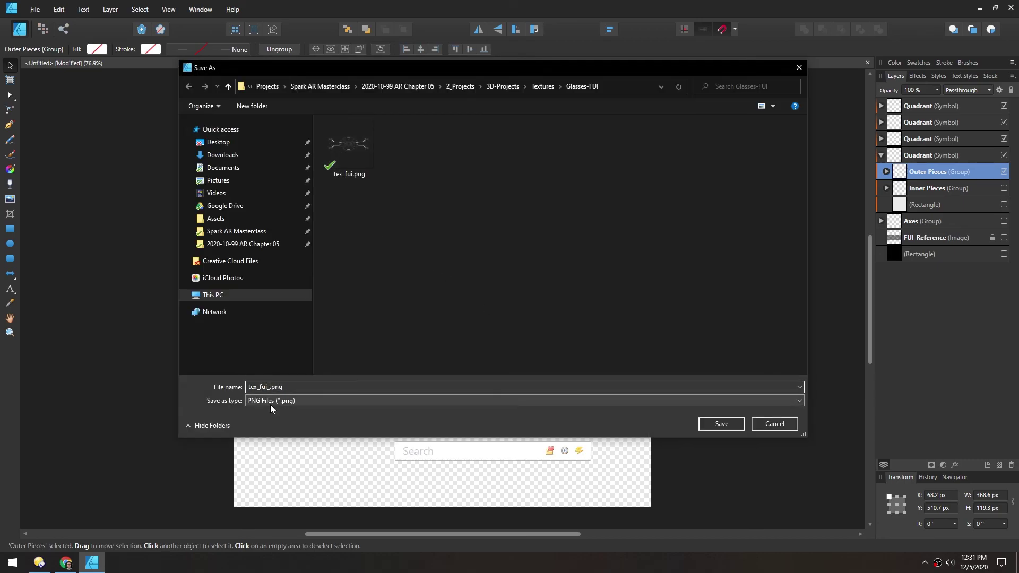
{"action": "key", "text": "Return"}
Show the Inner Pieces group, hide Outer Pieces and export the document as tex_fui_inner.png in the Glasses-FUI folder.
{"action": "left_click", "coordinate": [1004, 188]}
{"action": "left_click", "coordinate": [1004, 172]}
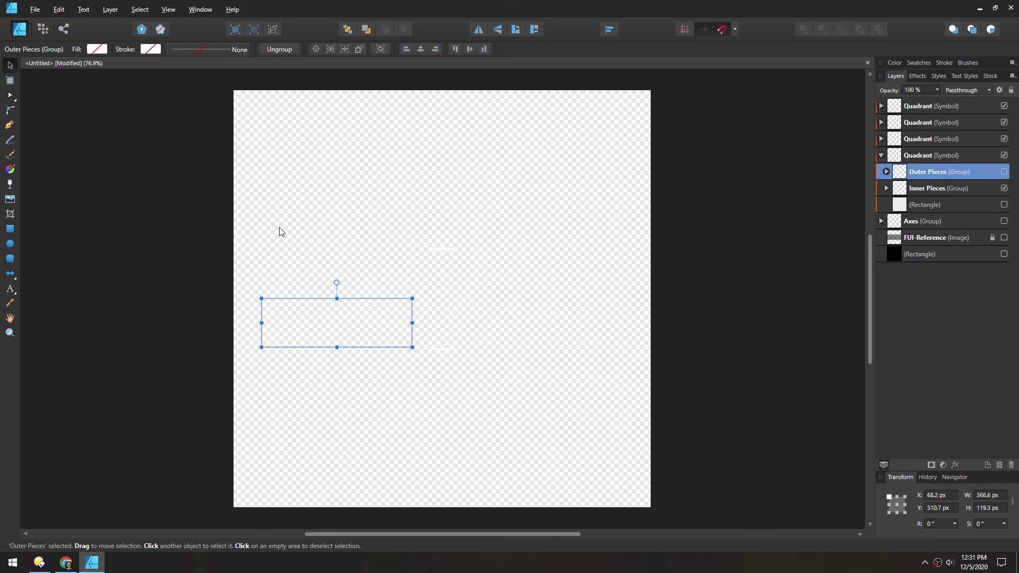
{"action": "key", "text": "ctrl+alt+shift+w"}
{"action": "left_click", "coordinate": [595, 344]}
{"action": "key", "text": "Right"}
{"action": "key", "text": "BackSpace"}
{"action": "key", "text": "BackSpace"}
{"action": "key", "text": "BackSpace"}
{"action": "key", "text": "BackSpace"}
{"action": "key", "text": "BackSpace"}
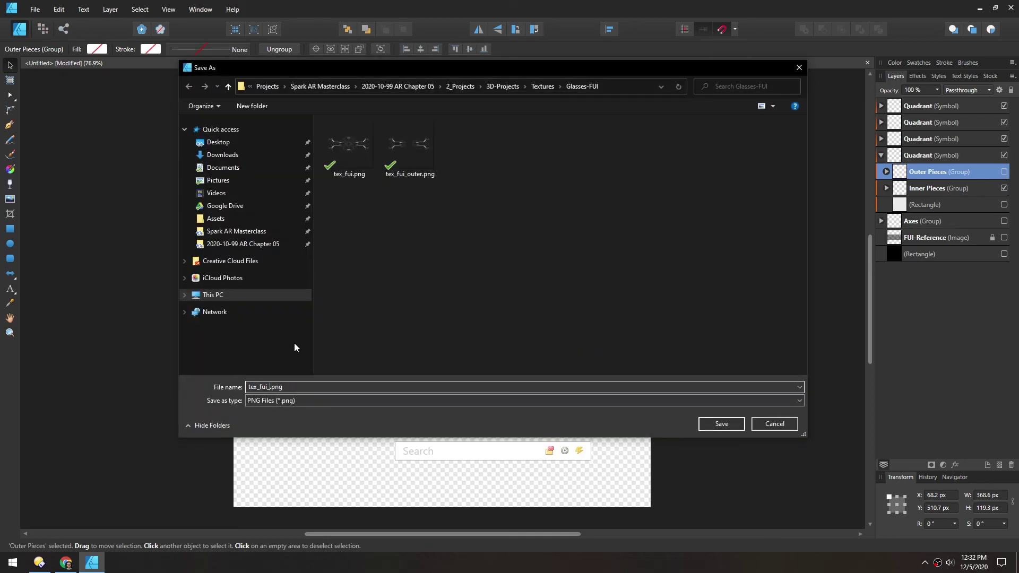
{"action": "type", "text": "inner"}
{"action": "key", "text": "Return"}
Switch to the file manager and view the exported tex_fui_inner.png and tex_fui_outer.png images.
{"action": "key", "text": "alt+Tab"}
{"action": "double_click", "coordinate": [657, 137]}
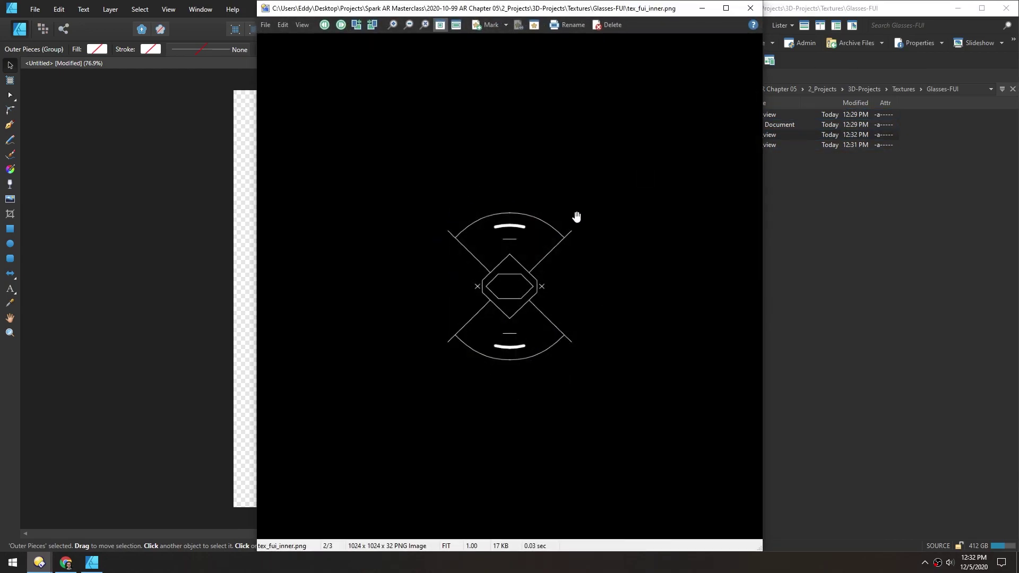
{"action": "scroll", "coordinate": [467, 416], "scroll_direction": "down", "scroll_amount": 1}
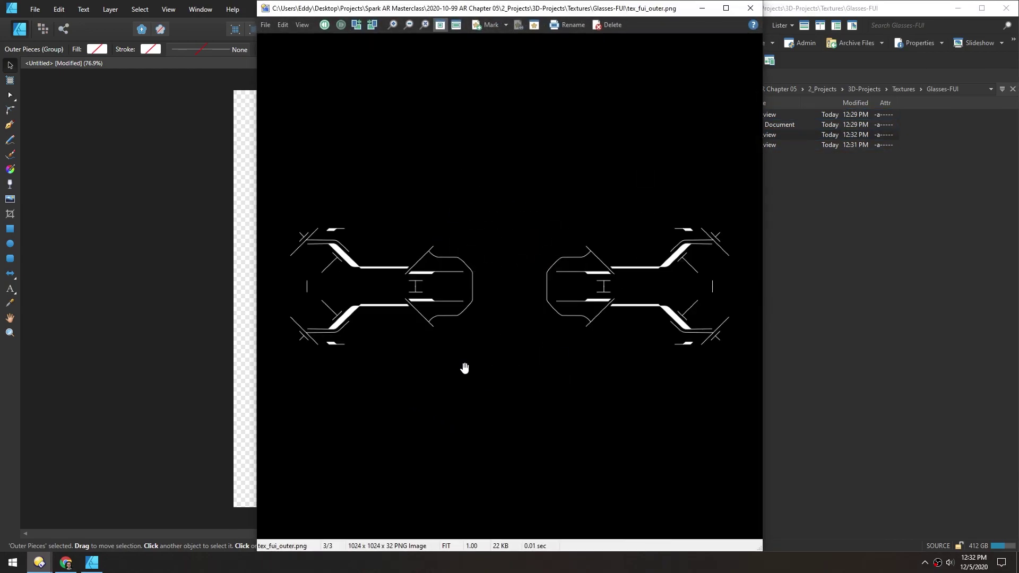
{"action": "left_click", "coordinate": [750, 8]}
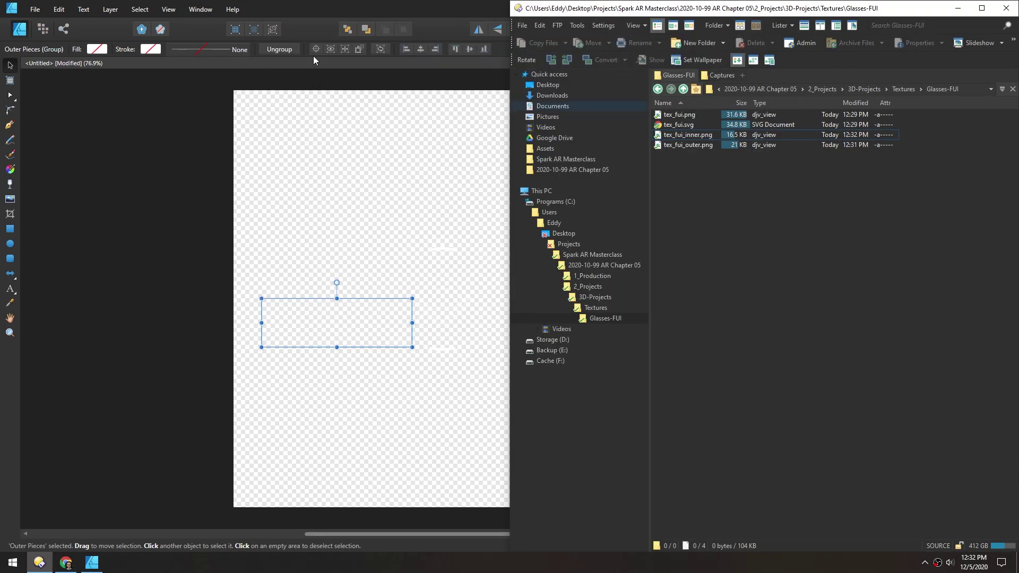
Return to Affinity Designer and show the Outer Pieces group.
{"action": "double_click", "coordinate": [343, 14]}
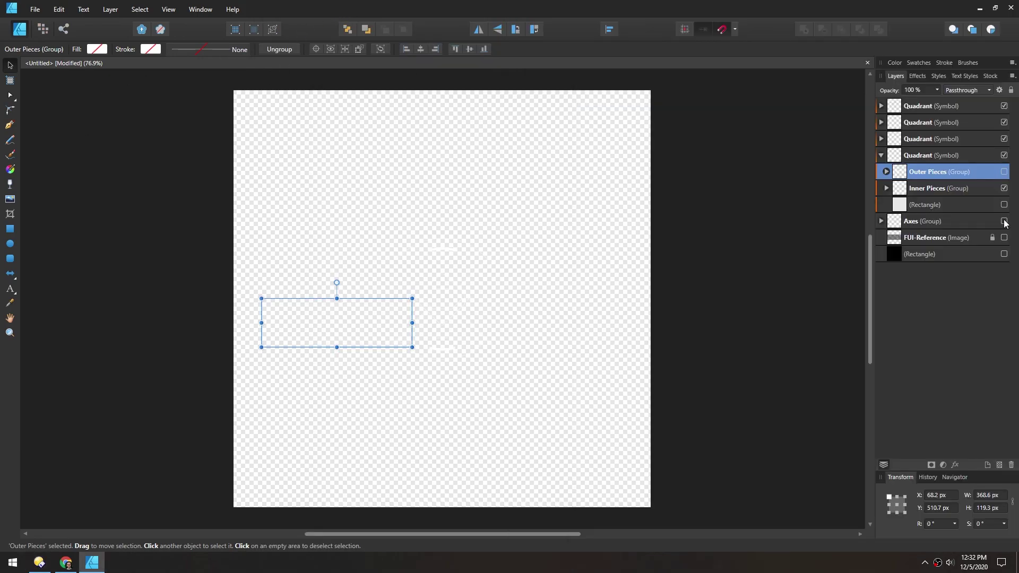
{"action": "left_click", "coordinate": [1004, 172]}
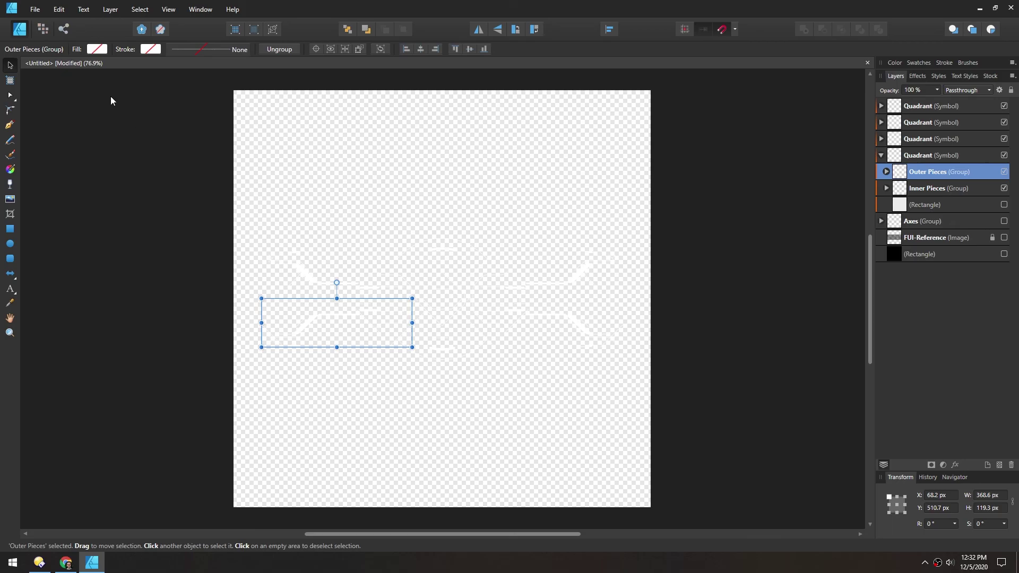